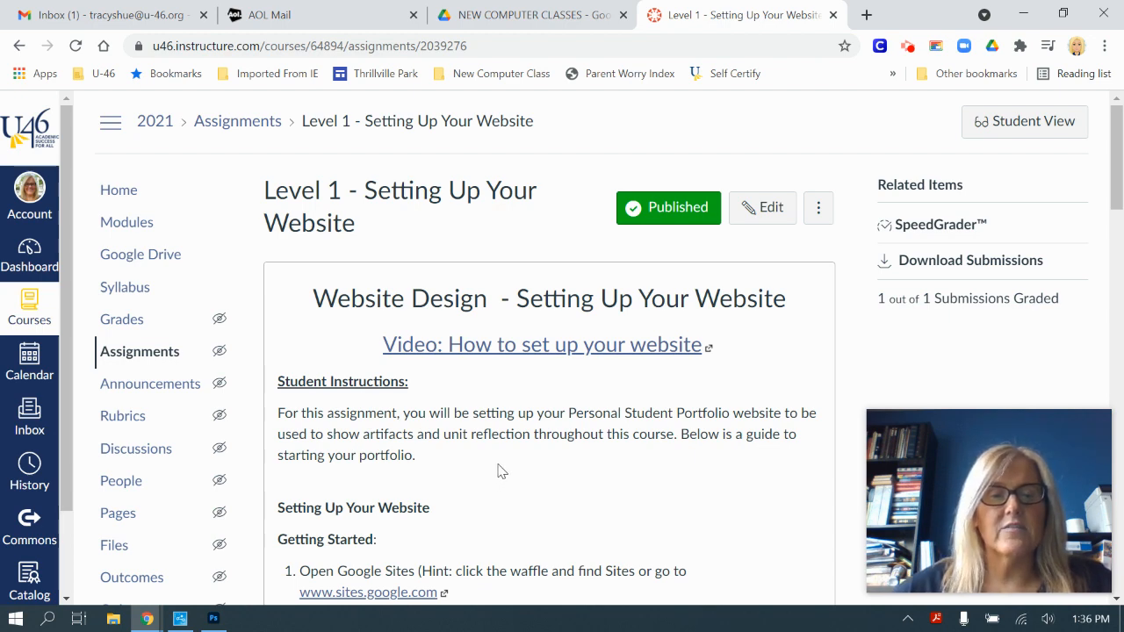
# Step: Scroll through the Canvas Level 1 Getting Started steps, then open a new browser tab
pyautogui.scroll(-2, 497, 472)
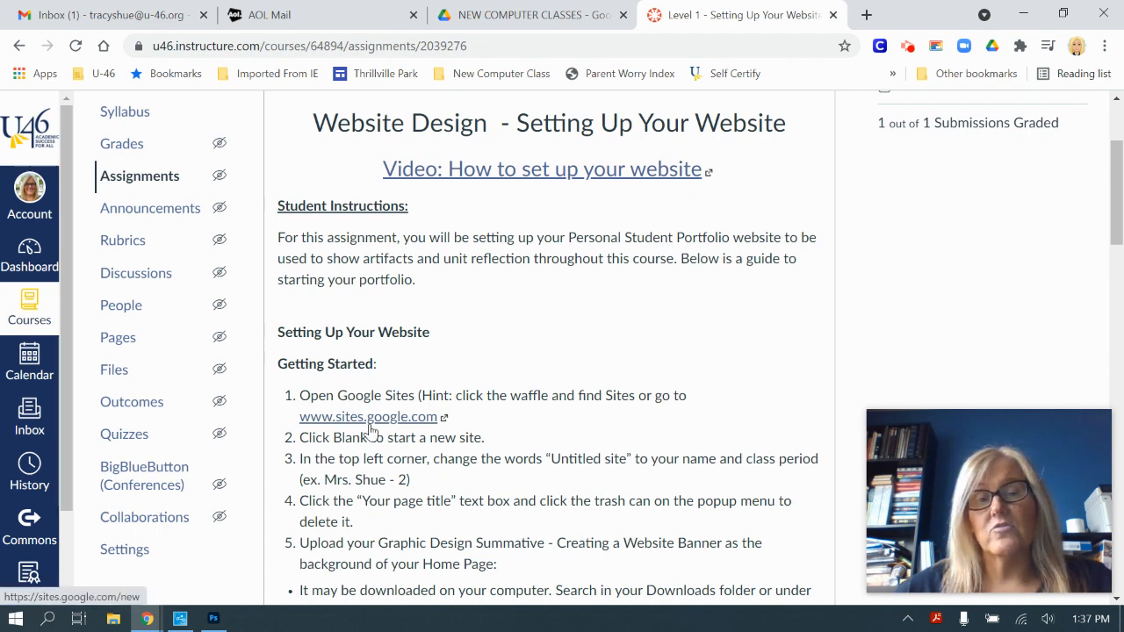
pyautogui.click(867, 14)
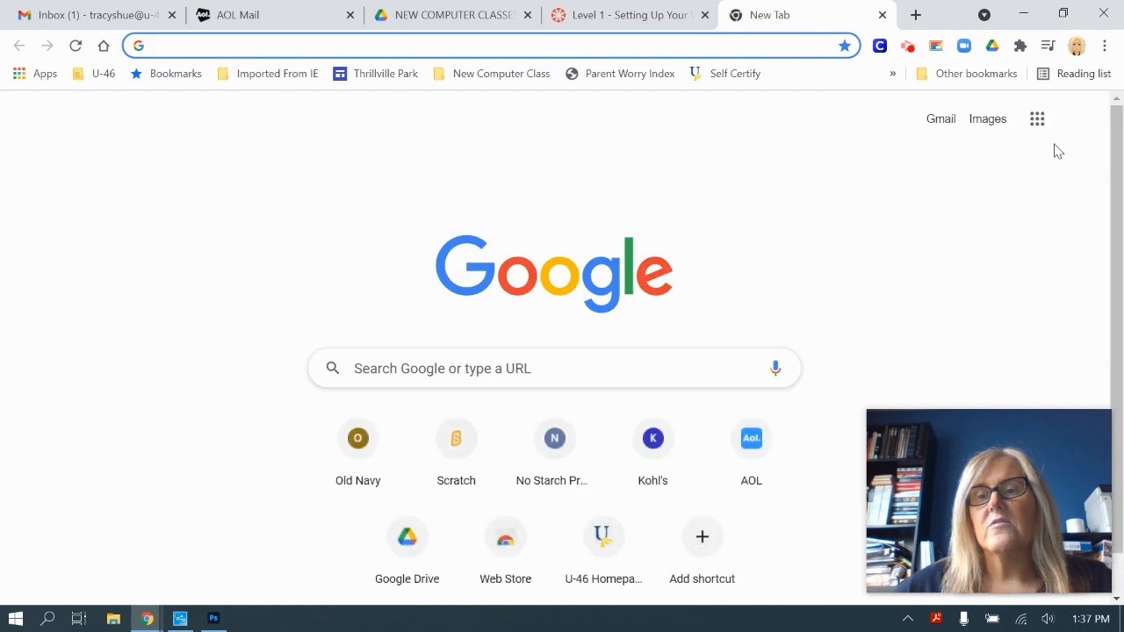
# Step: Go to Google Sites from the Google apps menu and create a Blank site
pyautogui.click(1037, 120)
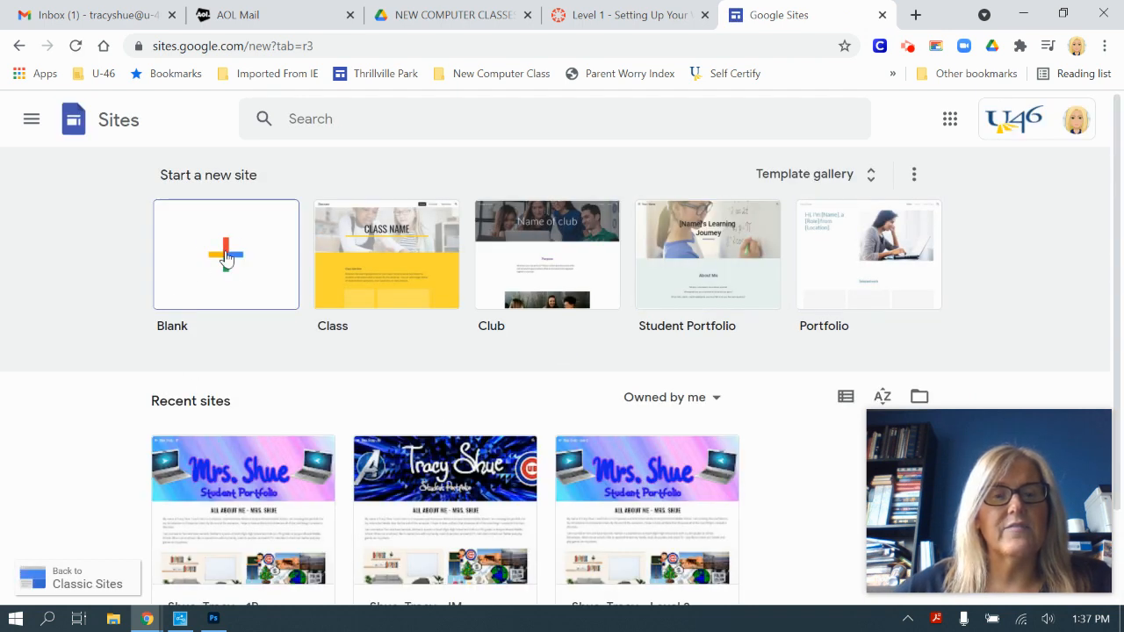
pyautogui.click(226, 257)
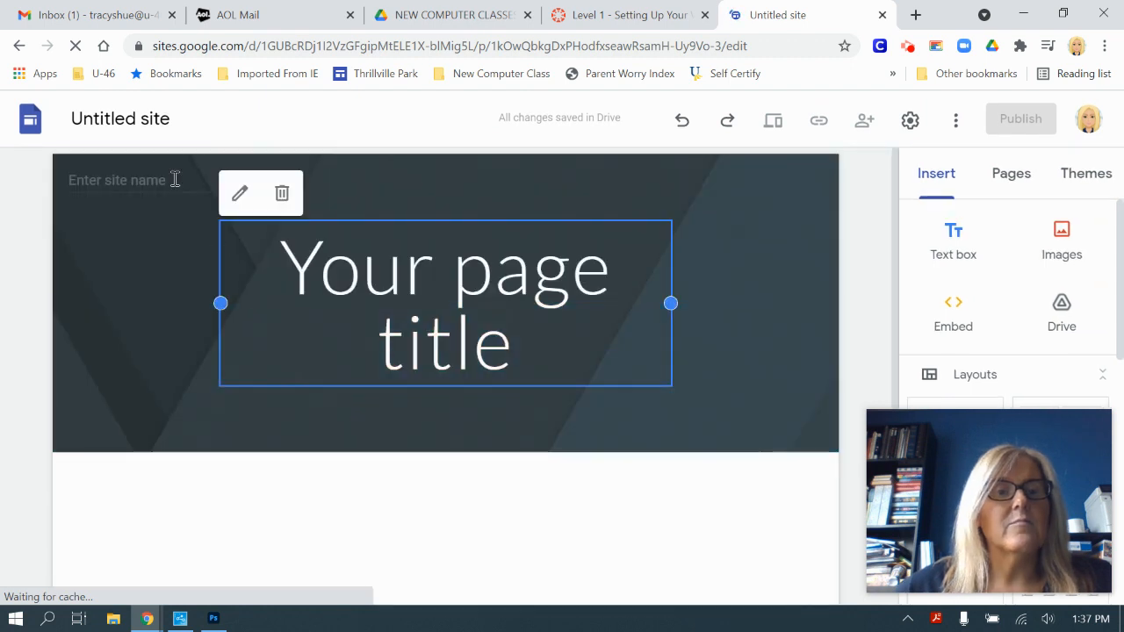
# Step: Rename the untitled site to the teacher's surname followed by ' - 1'
pyautogui.click(121, 118)
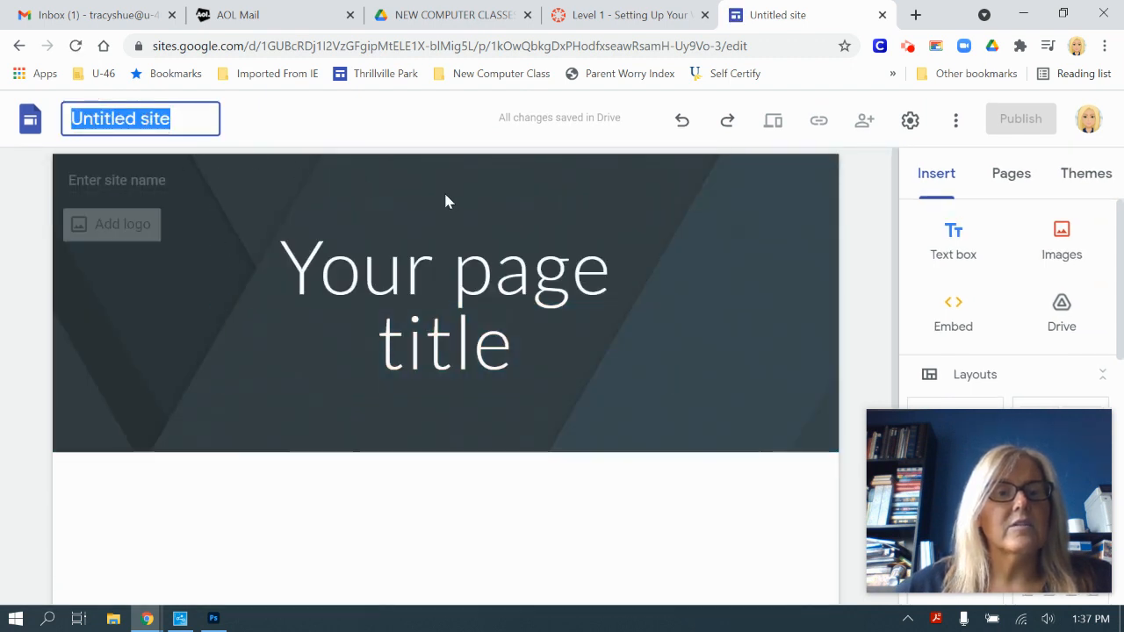
pyautogui.write('Shue')
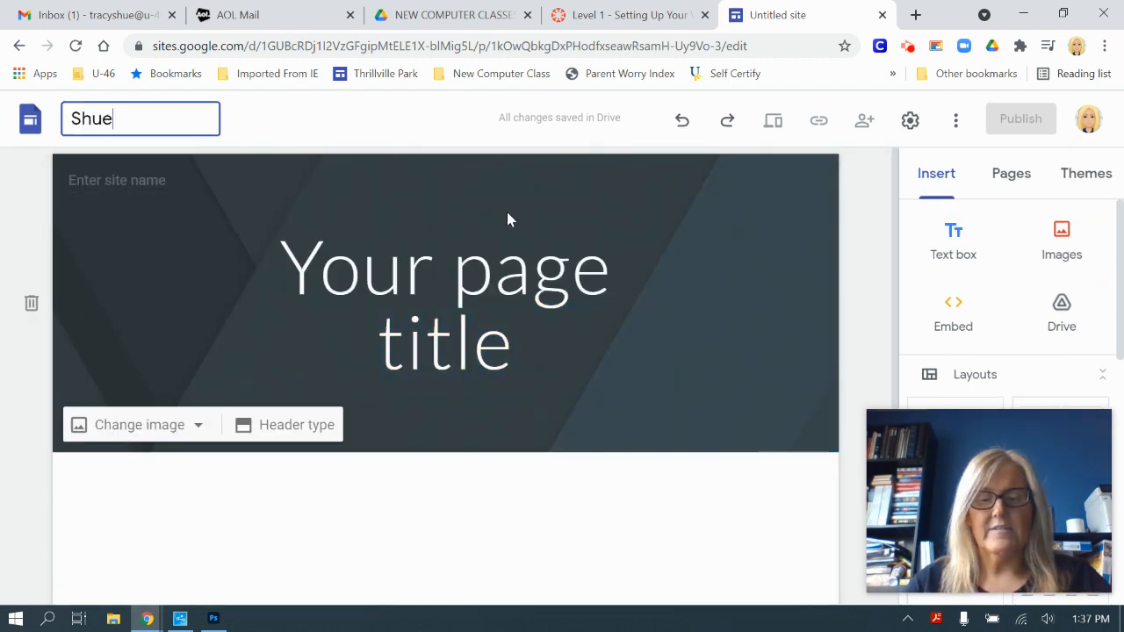
pyautogui.write(' -')
pyautogui.press('Return')
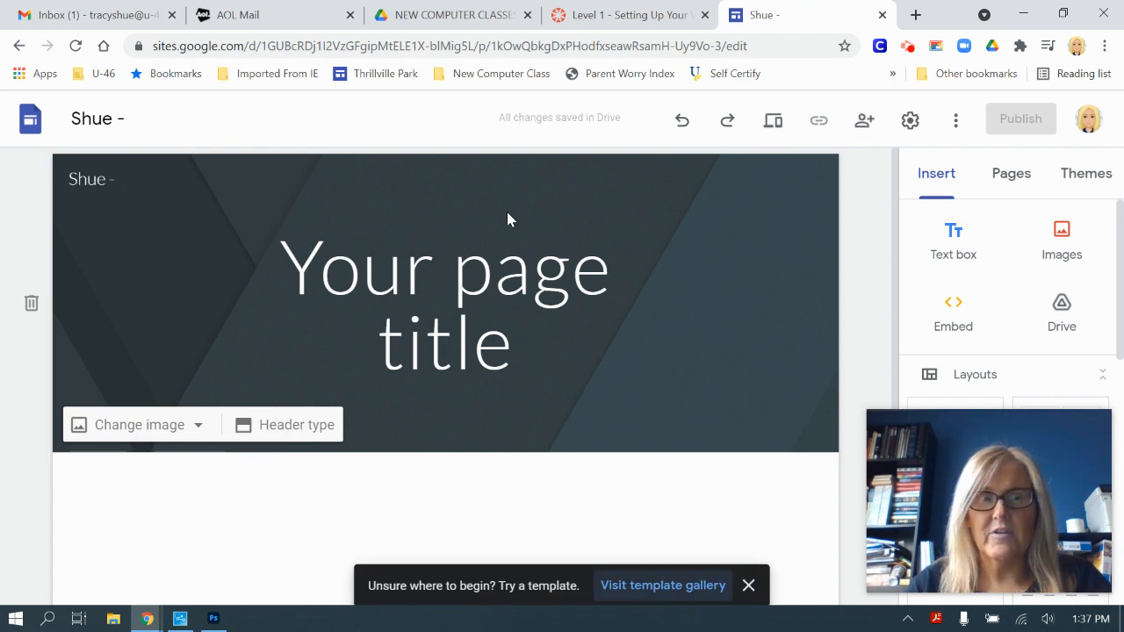
pyautogui.click(148, 118)
pyautogui.click(132, 120)
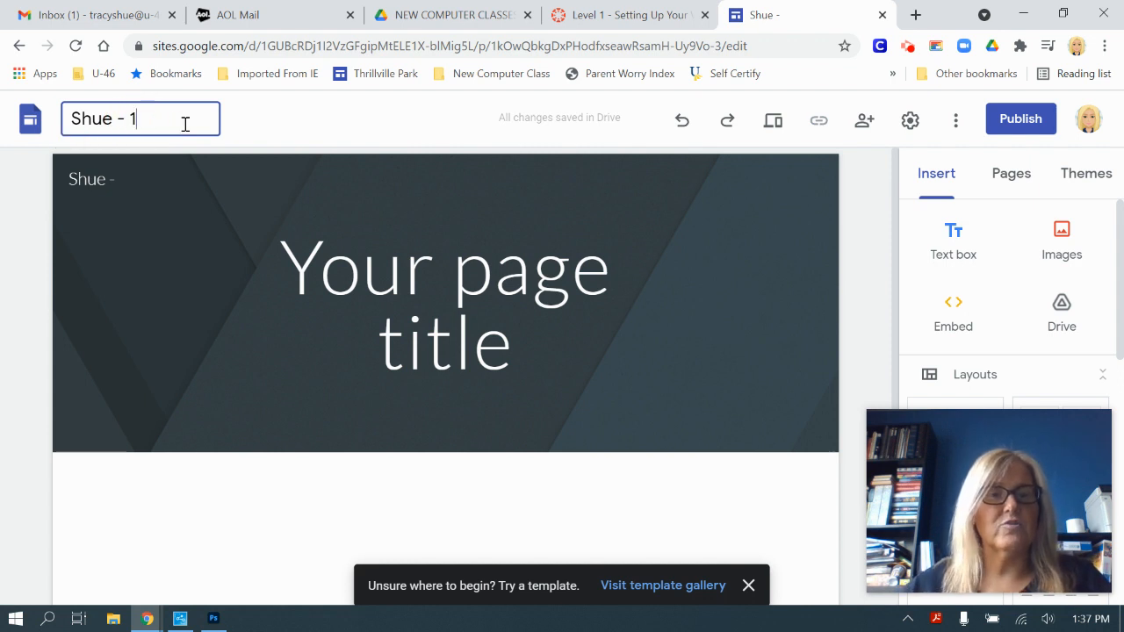
pyautogui.write('1')
pyautogui.press('Return')
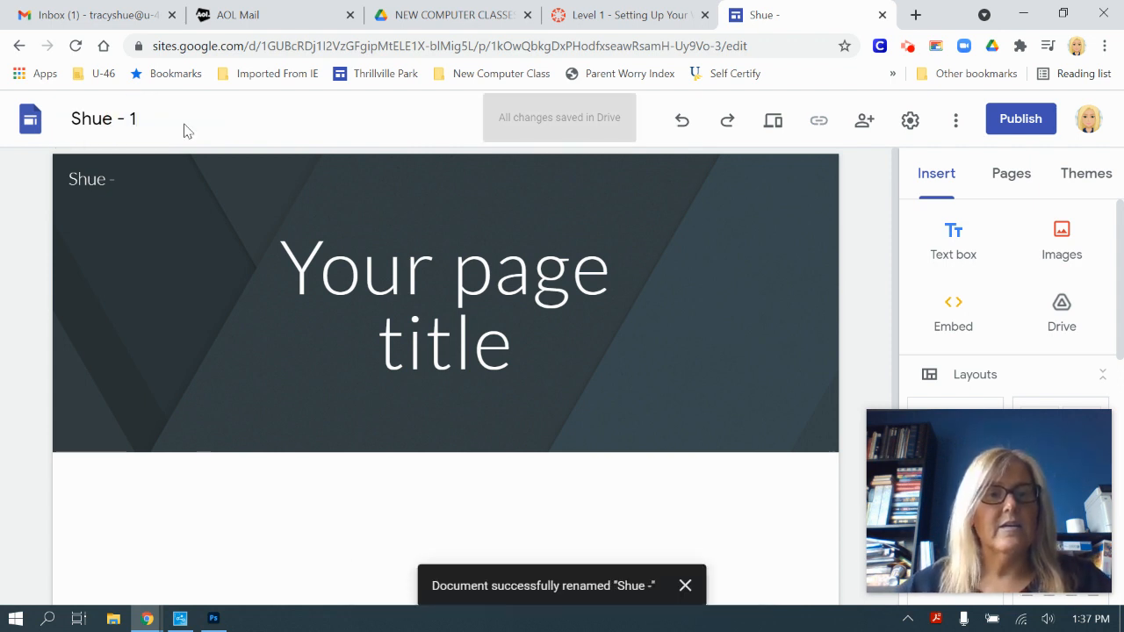
# Step: Adjust the site name in the header, then go back to the Canvas assignment instructions
pyautogui.click(123, 180)
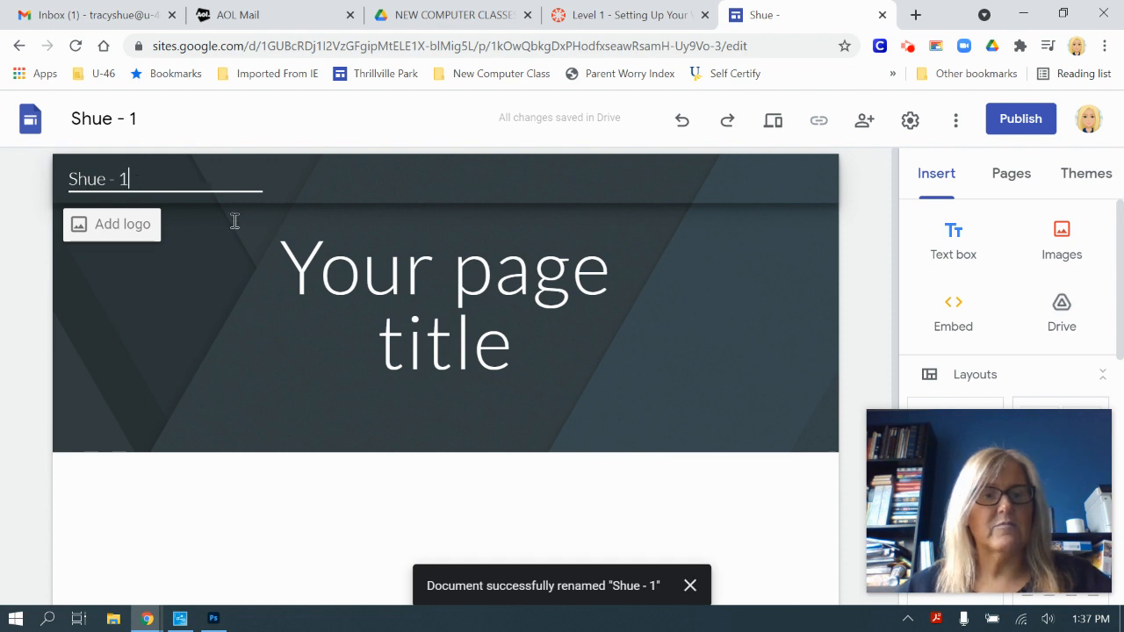
pyautogui.click(667, 418)
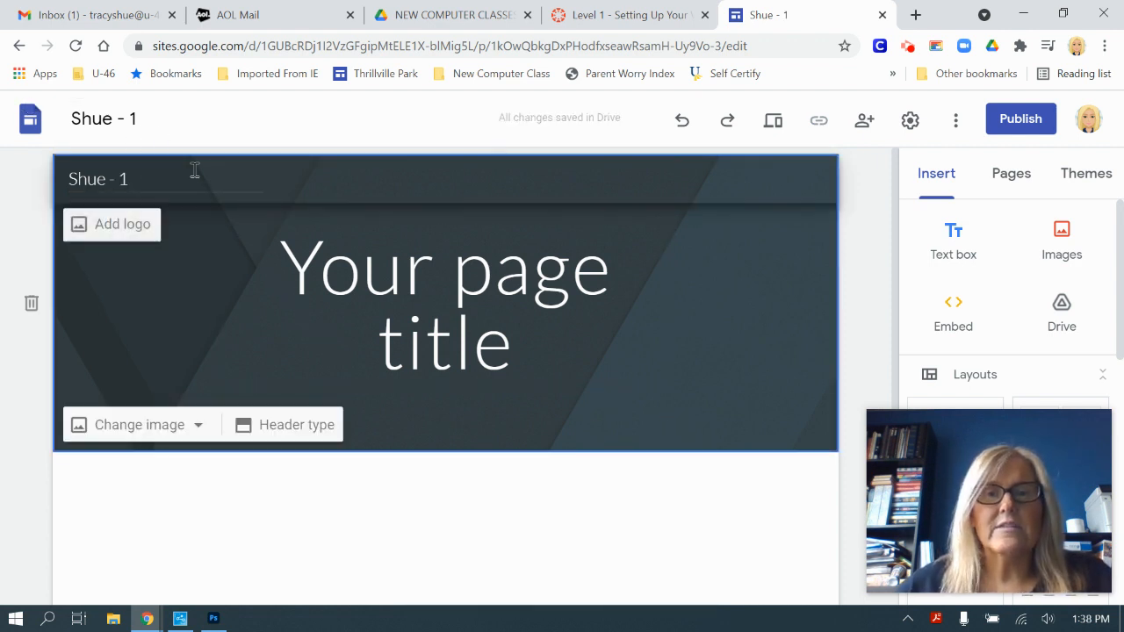
pyautogui.click(615, 15)
pyautogui.scroll(-2, 587, 234)
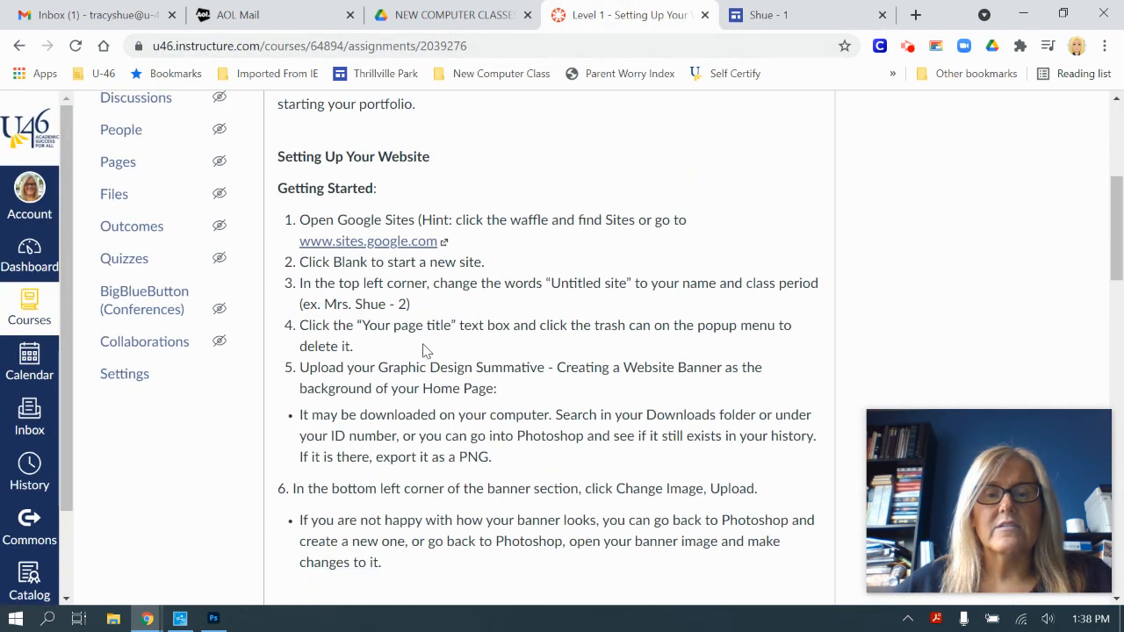
# Step: Switch back to the Google Sites editor tab
pyautogui.click(784, 11)
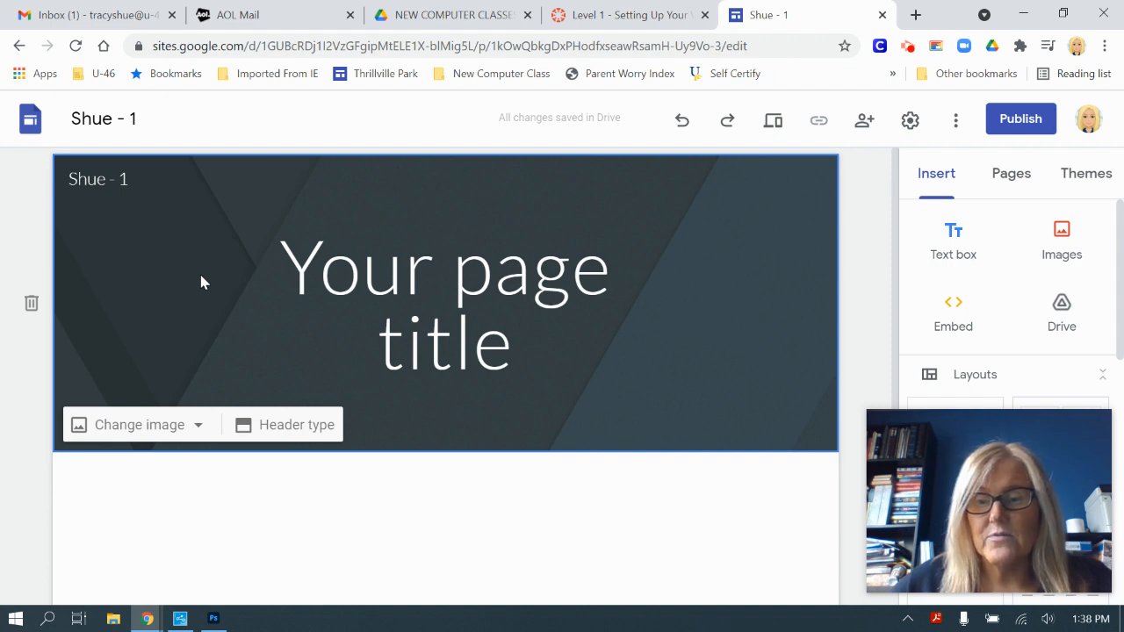
# Step: Remove the 'Your page title' text box from the header
pyautogui.click(523, 286)
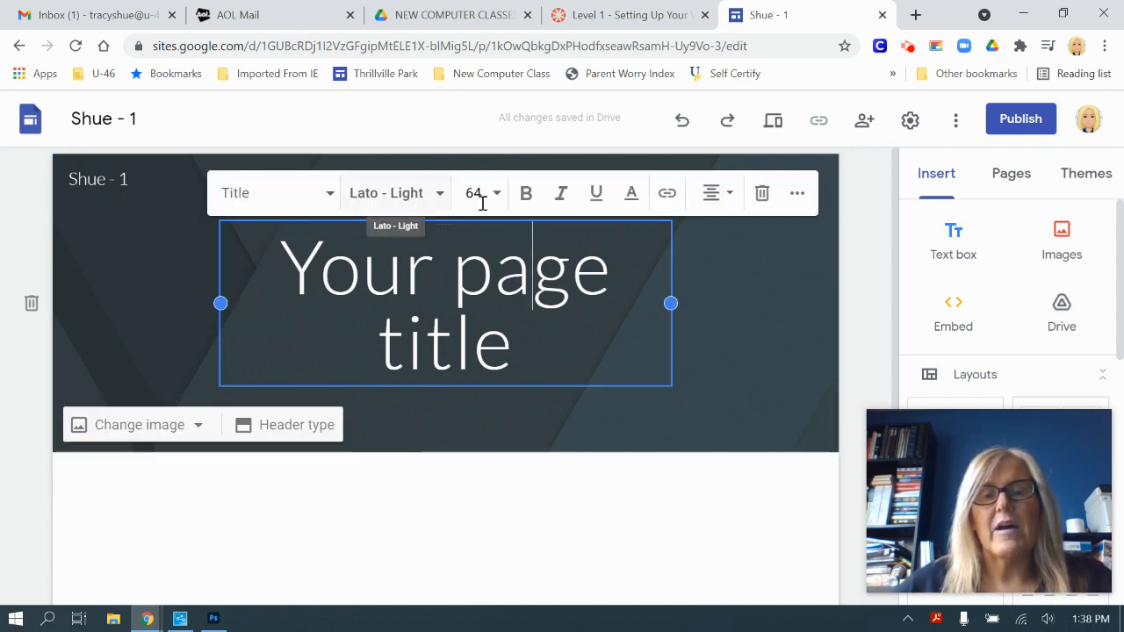
pyautogui.click(762, 196)
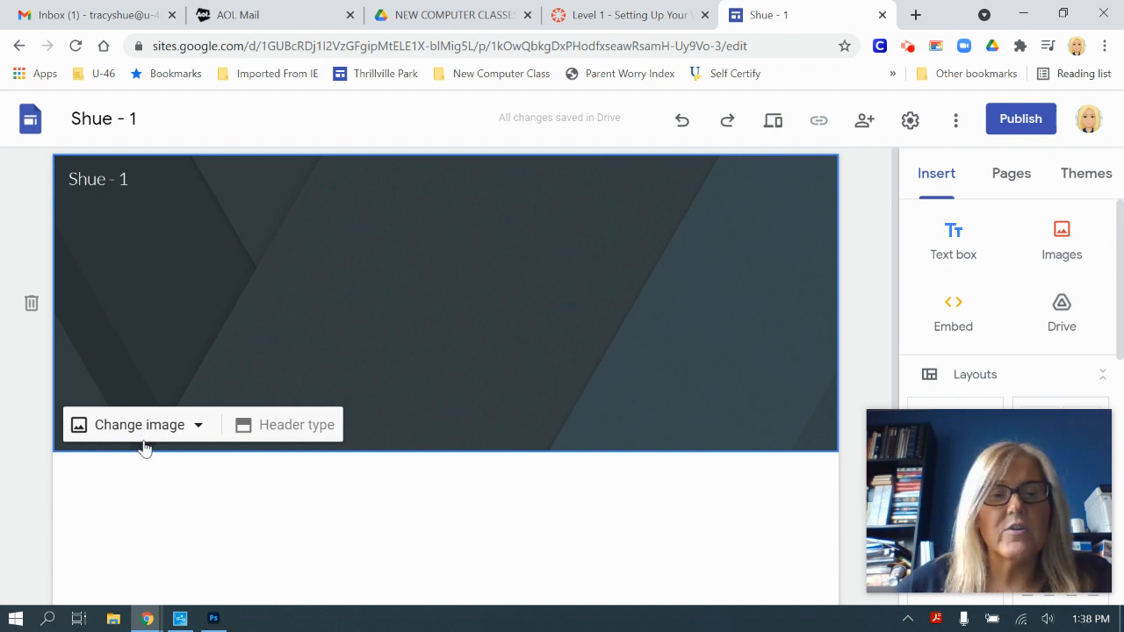
# Step: Use Change image > Upload to set Summative-teacher.png as the header image
pyautogui.click(188, 428)
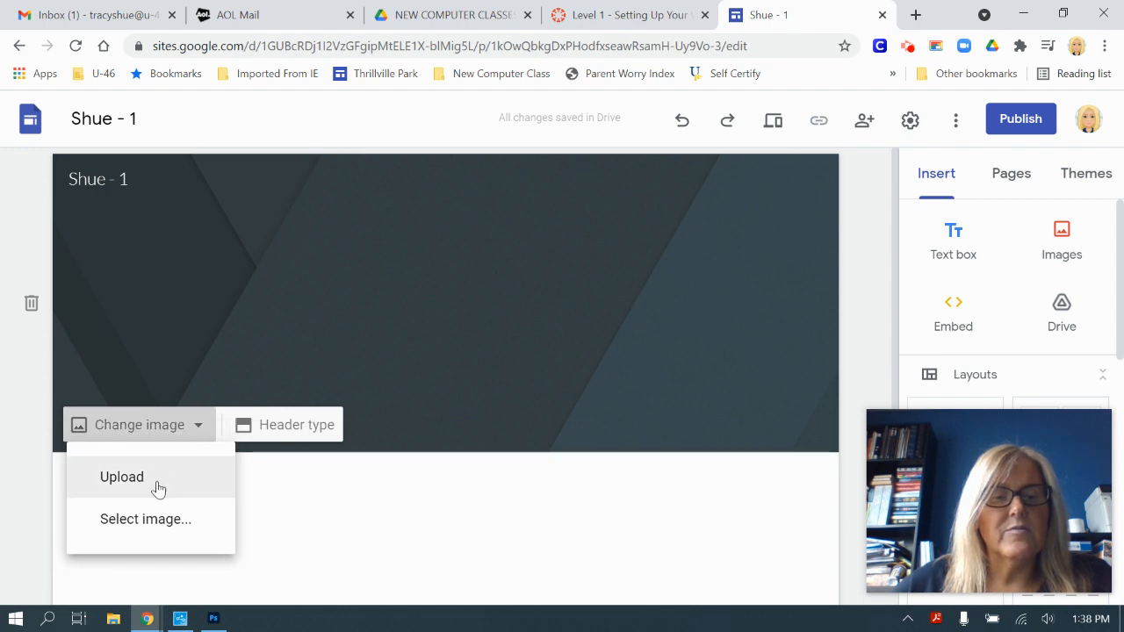
pyautogui.click(122, 477)
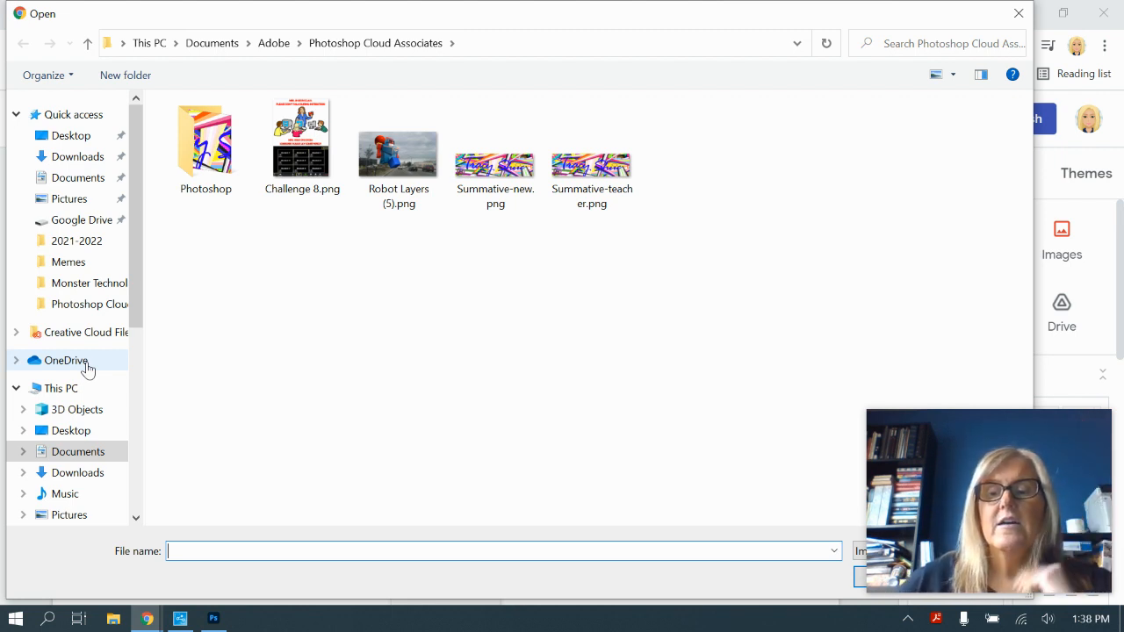
pyautogui.click(601, 195)
pyautogui.moveTo(919, 434)
pyautogui.moveTo(919, 434); pyautogui.dragTo(989, 421)
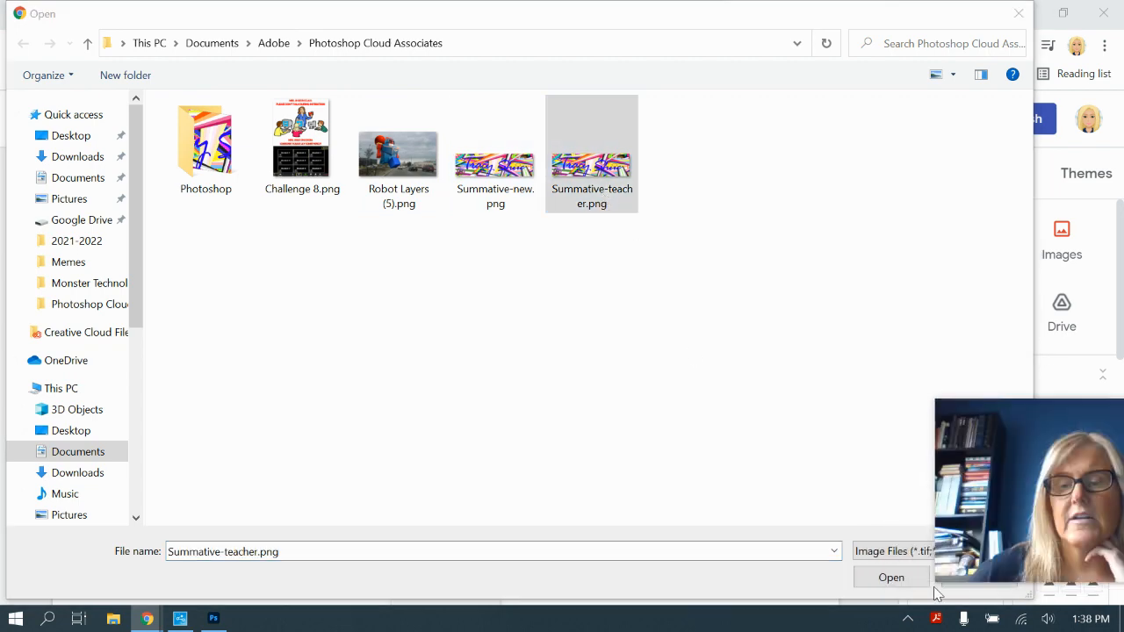
pyautogui.click(903, 581)
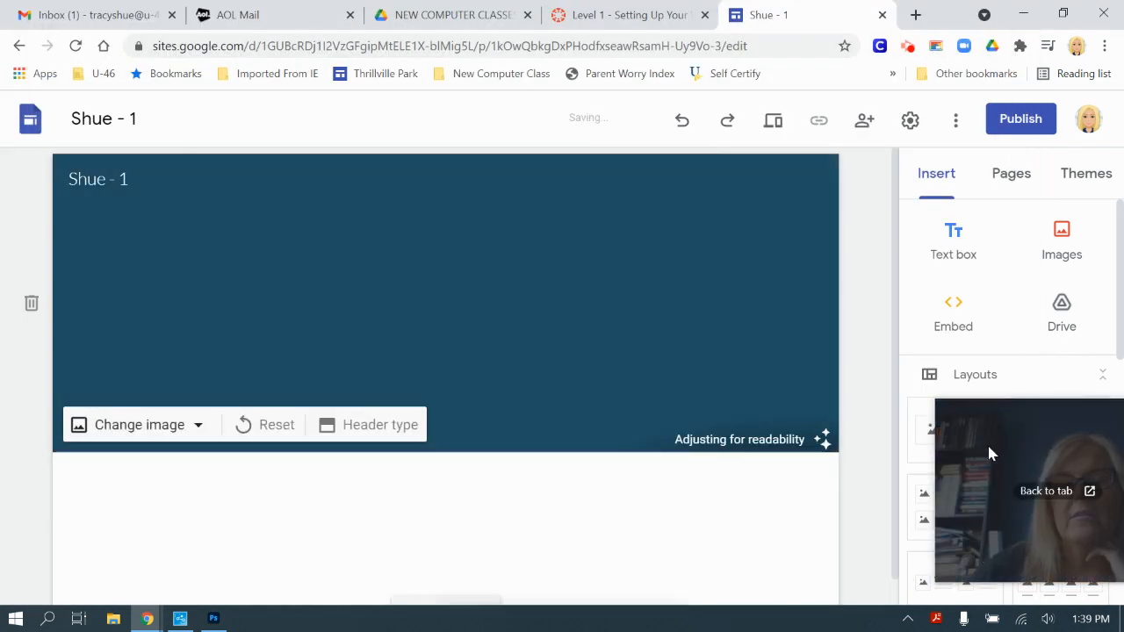
# Step: Turn off the header's readability adjustment so the banner appears in full colour
pyautogui.moveTo(979, 418); pyautogui.dragTo(919, 433)
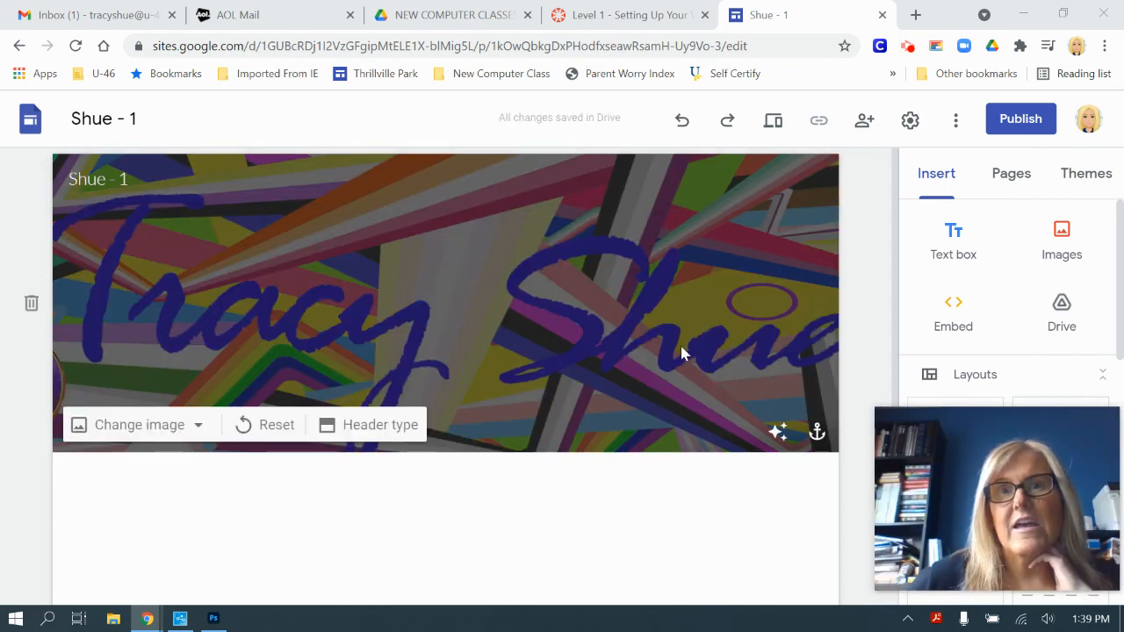
pyautogui.moveTo(91, 253)
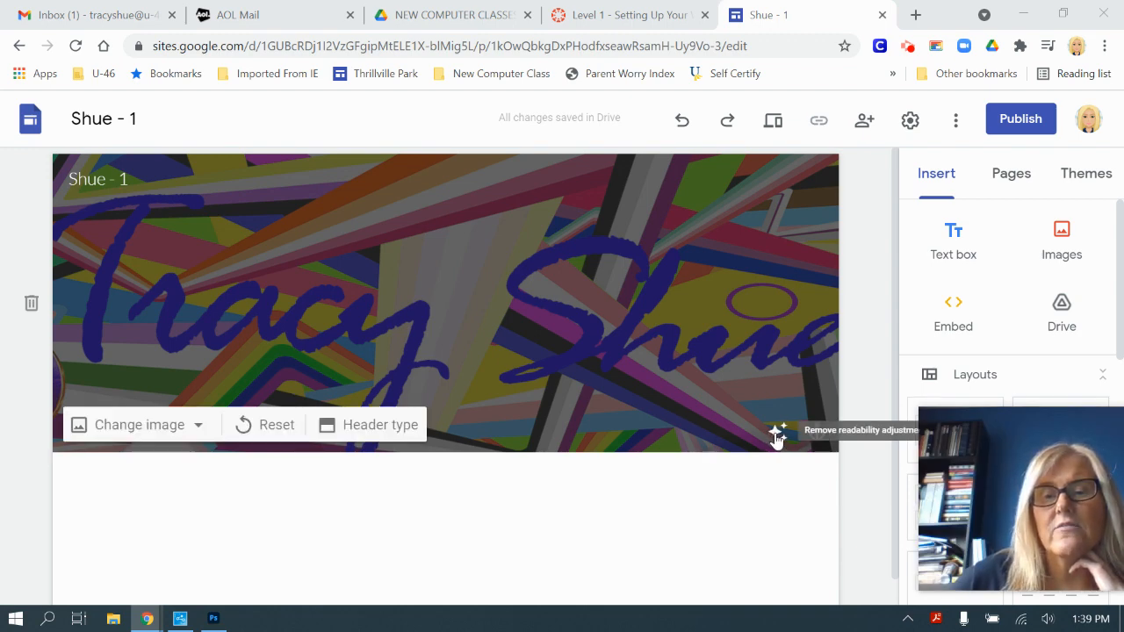
pyautogui.click(777, 435)
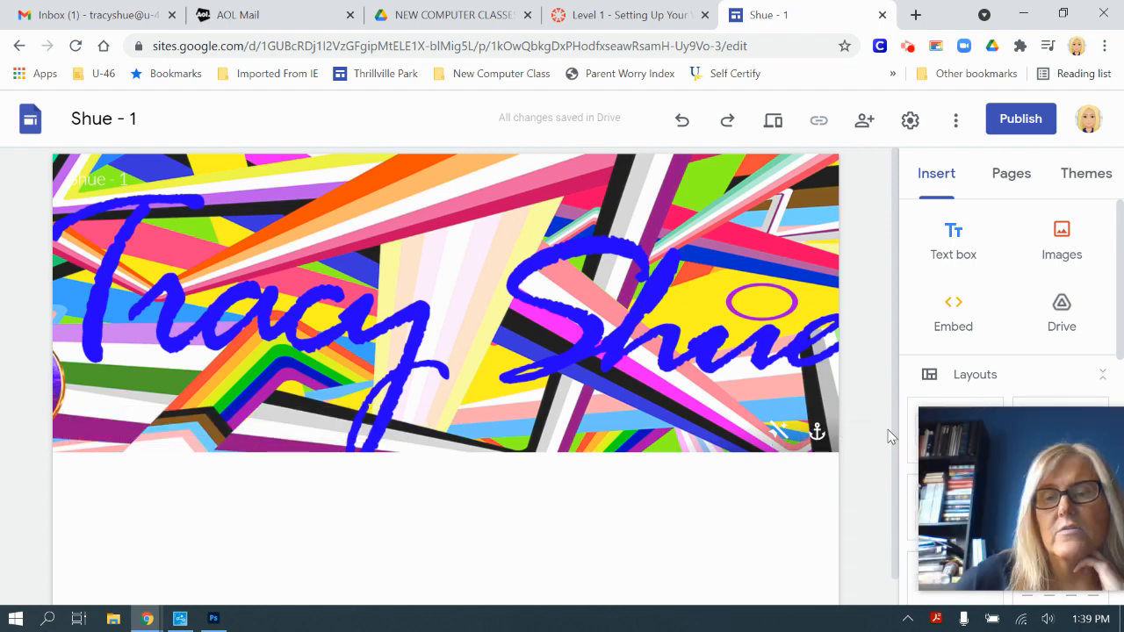
pyautogui.click(777, 435)
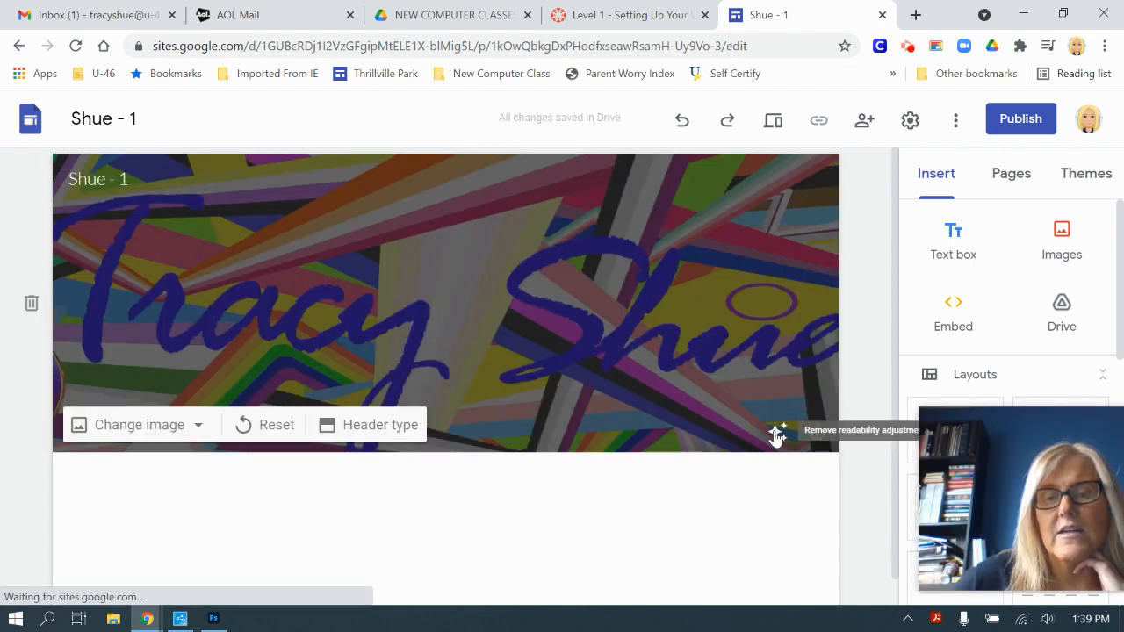
pyautogui.click(776, 435)
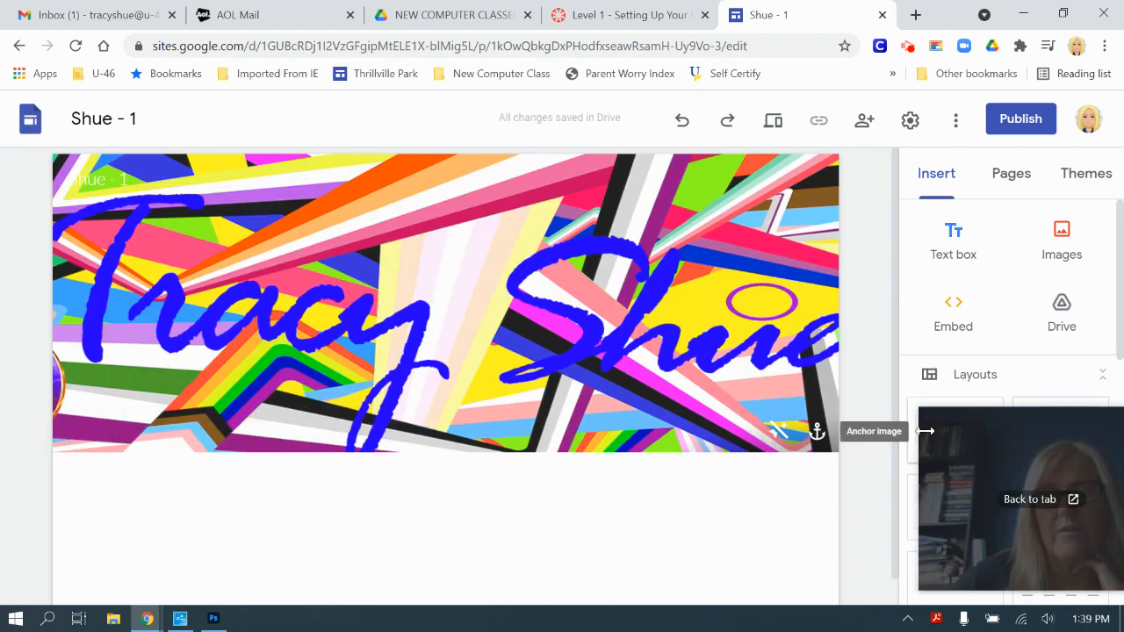
pyautogui.moveTo(943, 426); pyautogui.dragTo(889, 427)
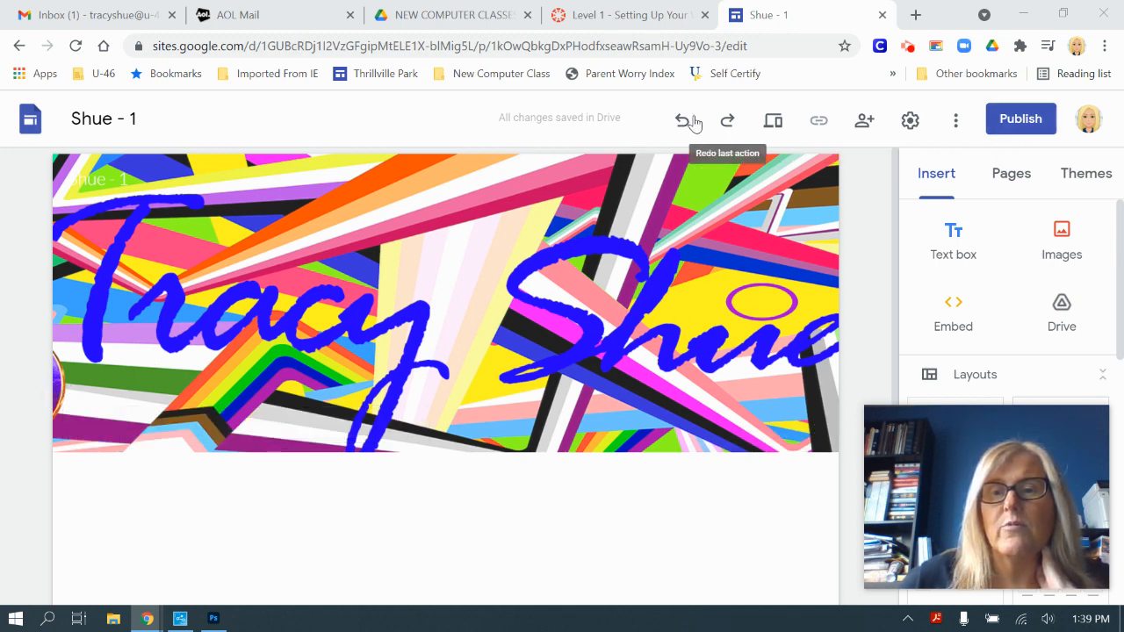
# Step: Preview the site at tablet, phone and large-screen widths, then exit the preview
pyautogui.click(776, 129)
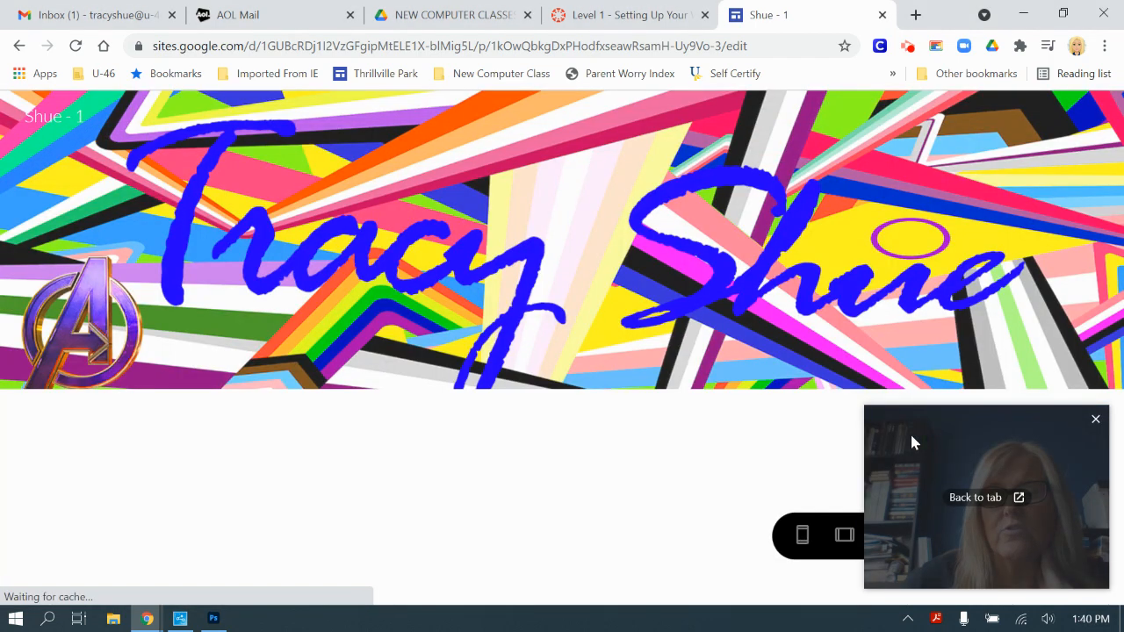
pyautogui.moveTo(909, 431); pyautogui.dragTo(403, 443)
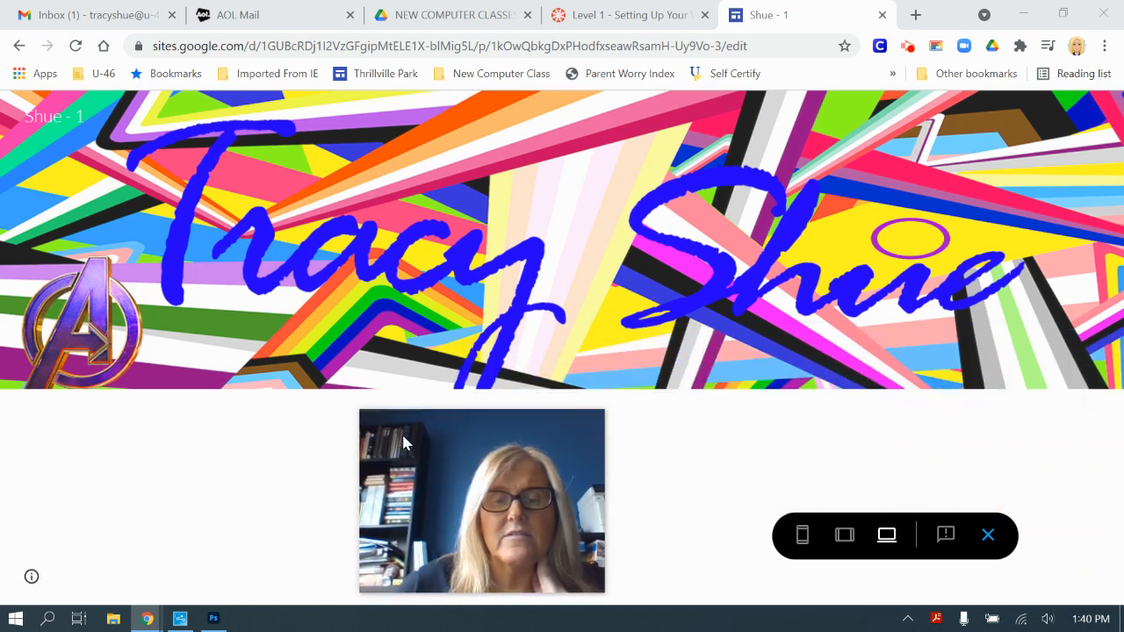
pyautogui.moveTo(410, 431)
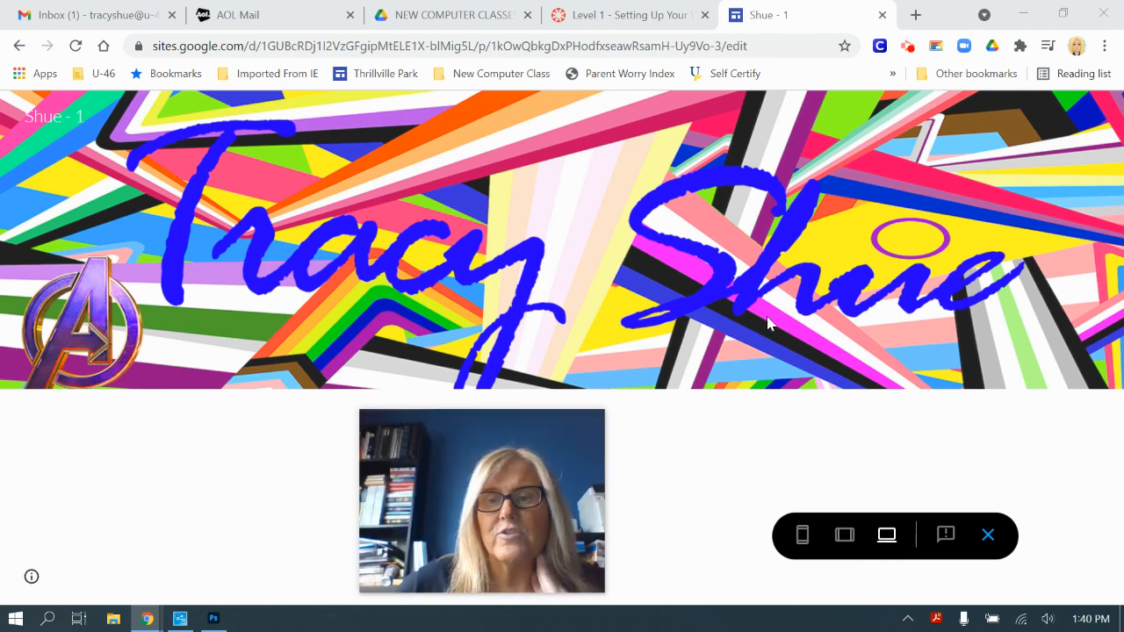
pyautogui.click(845, 538)
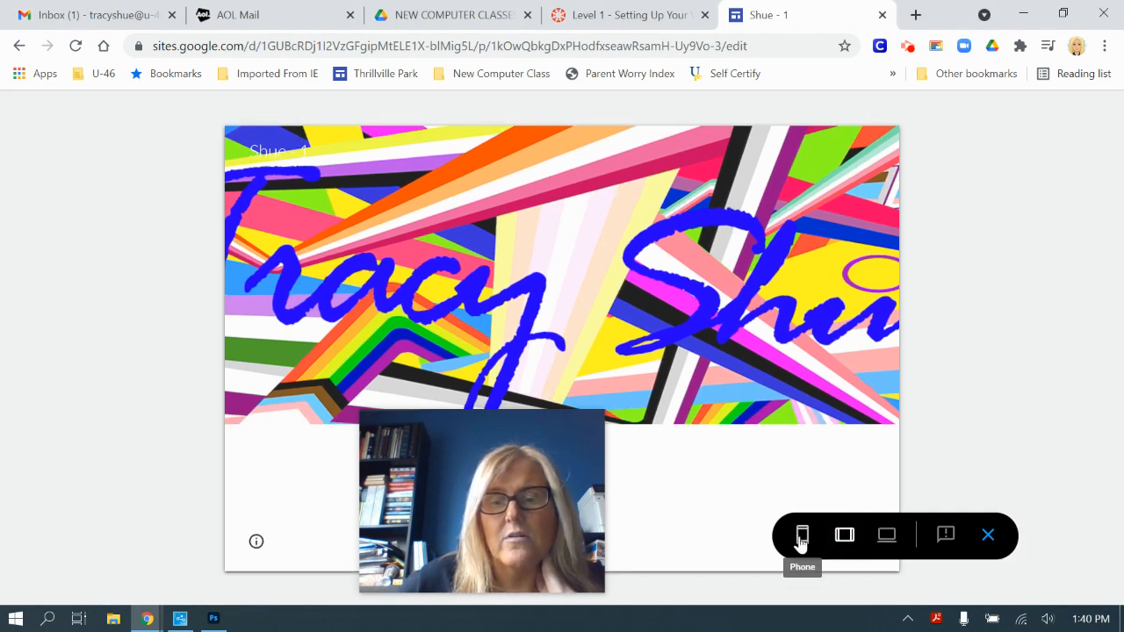
pyautogui.click(801, 537)
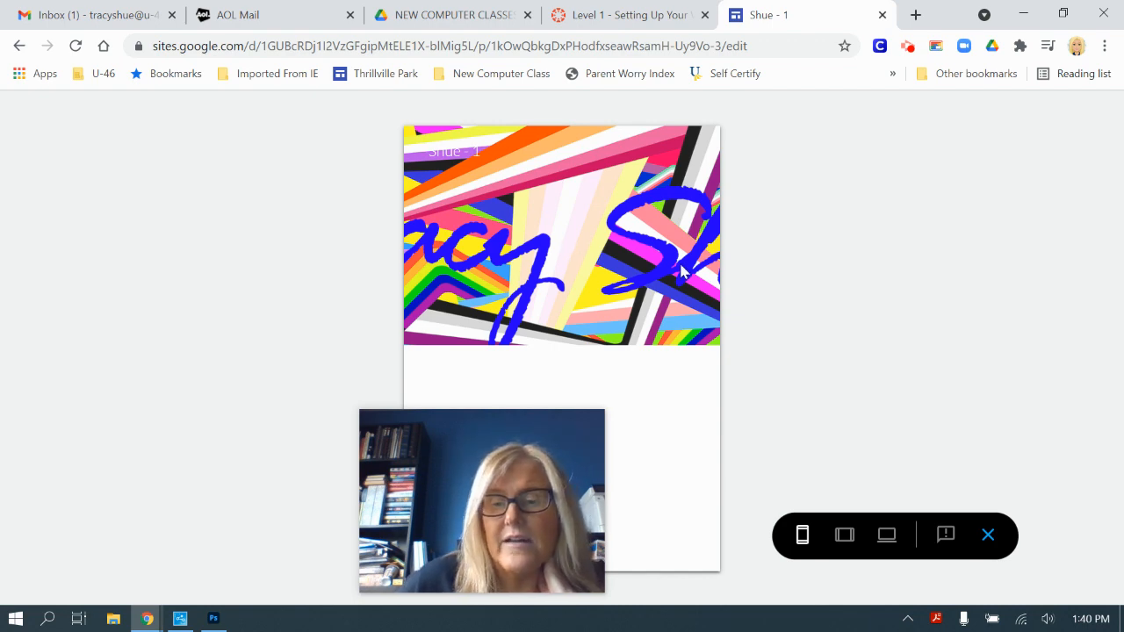
pyautogui.click(885, 536)
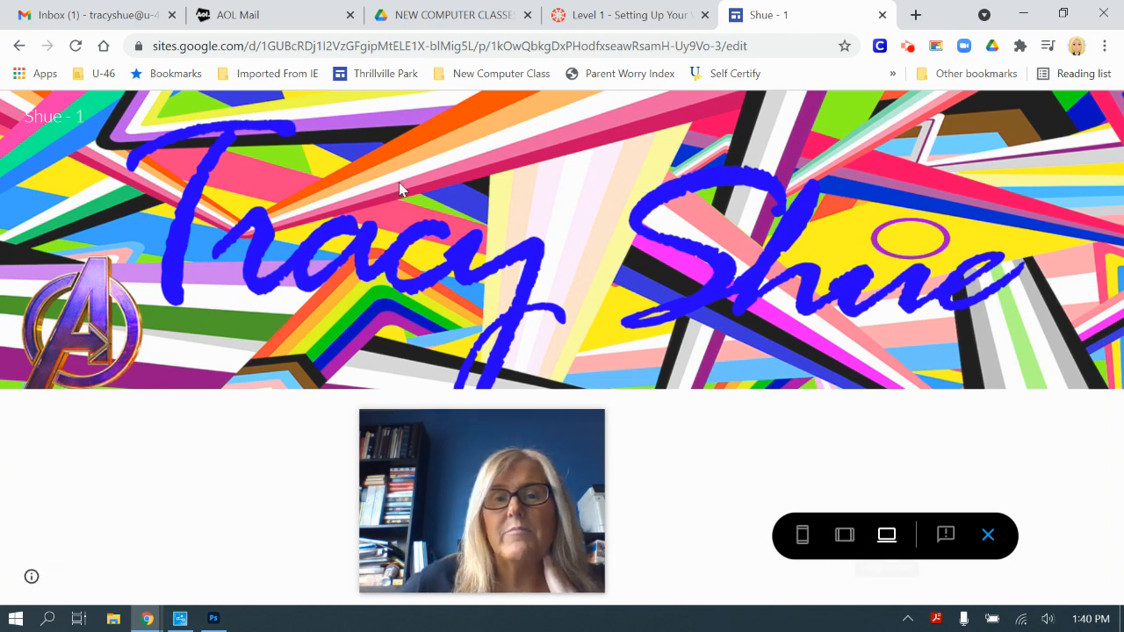
pyautogui.click(988, 537)
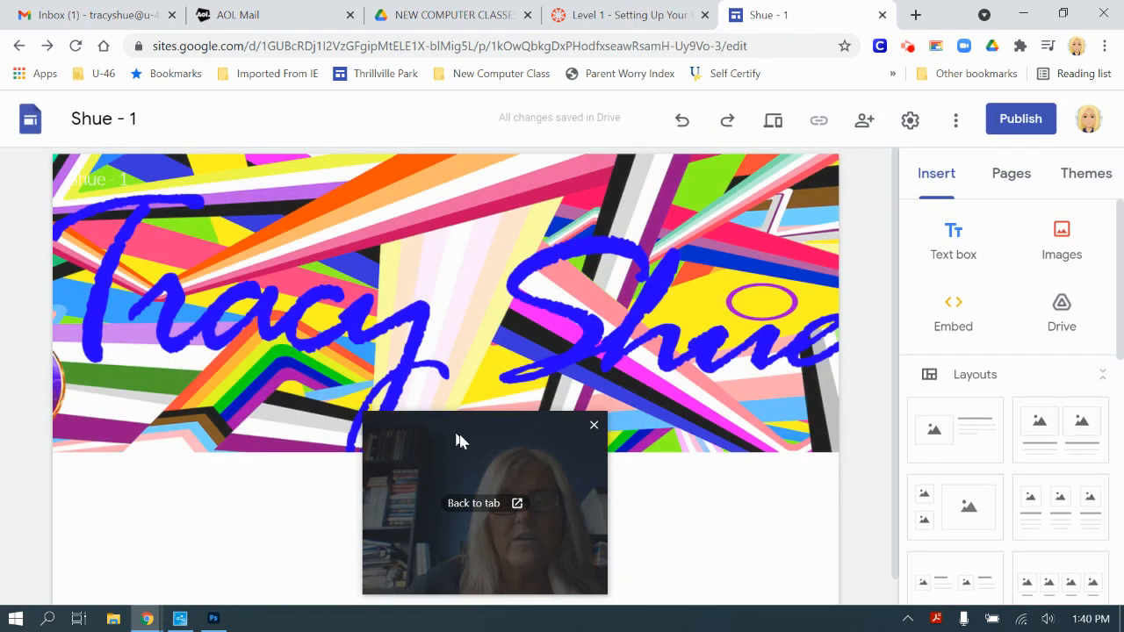
# Step: Return to the Canvas 'Level 1' assignment tab
pyautogui.moveTo(454, 441); pyautogui.dragTo(928, 423)
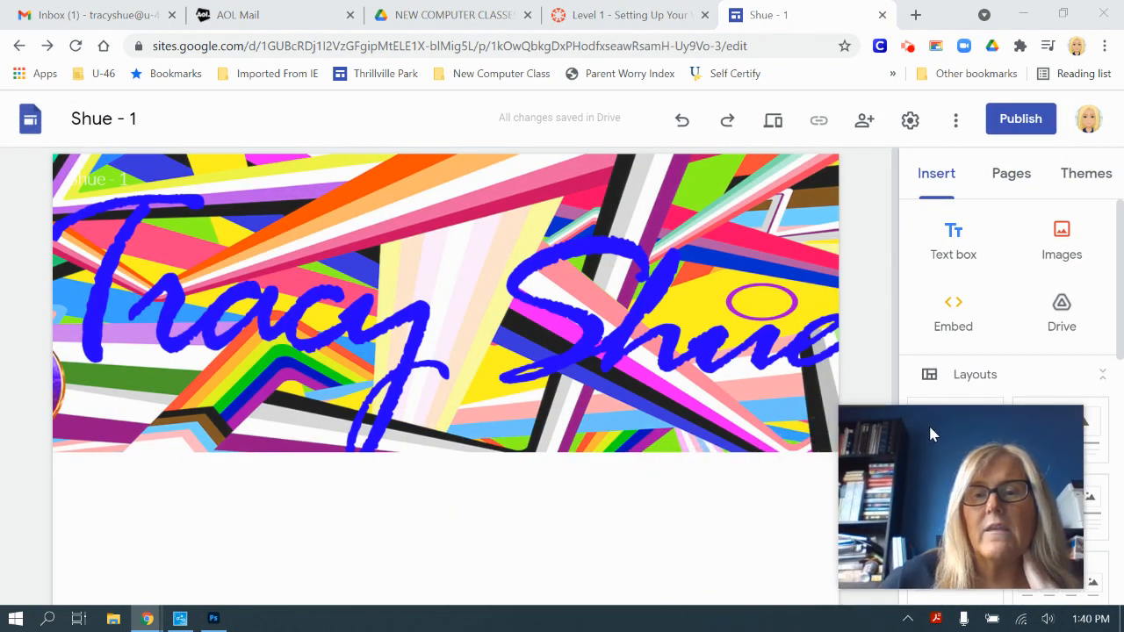
pyautogui.moveTo(928, 423)
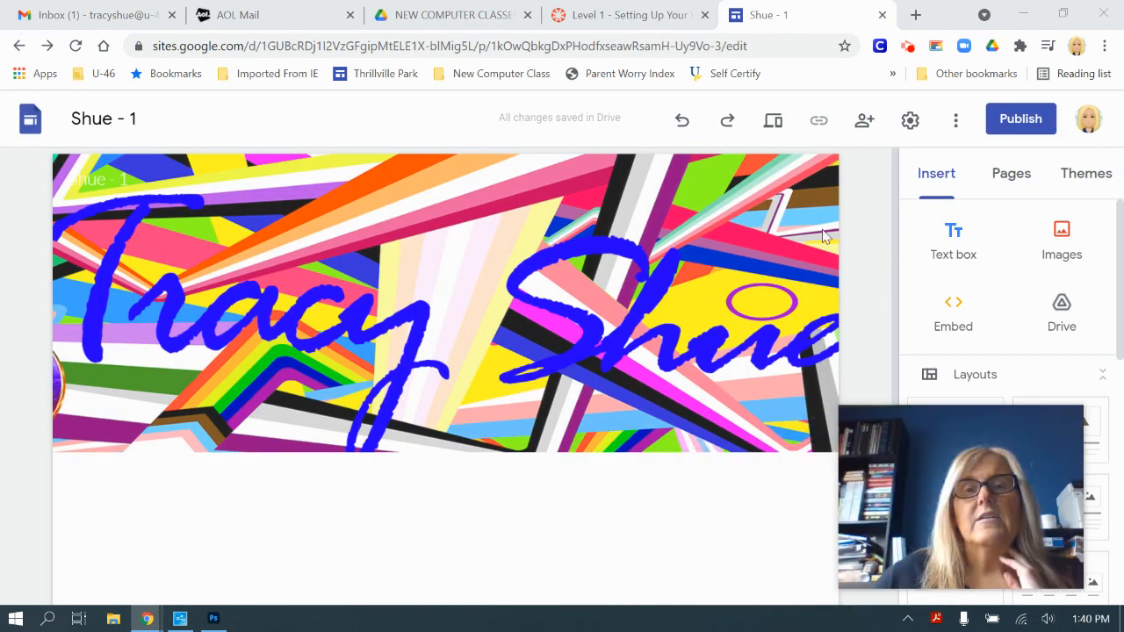
pyautogui.click(634, 14)
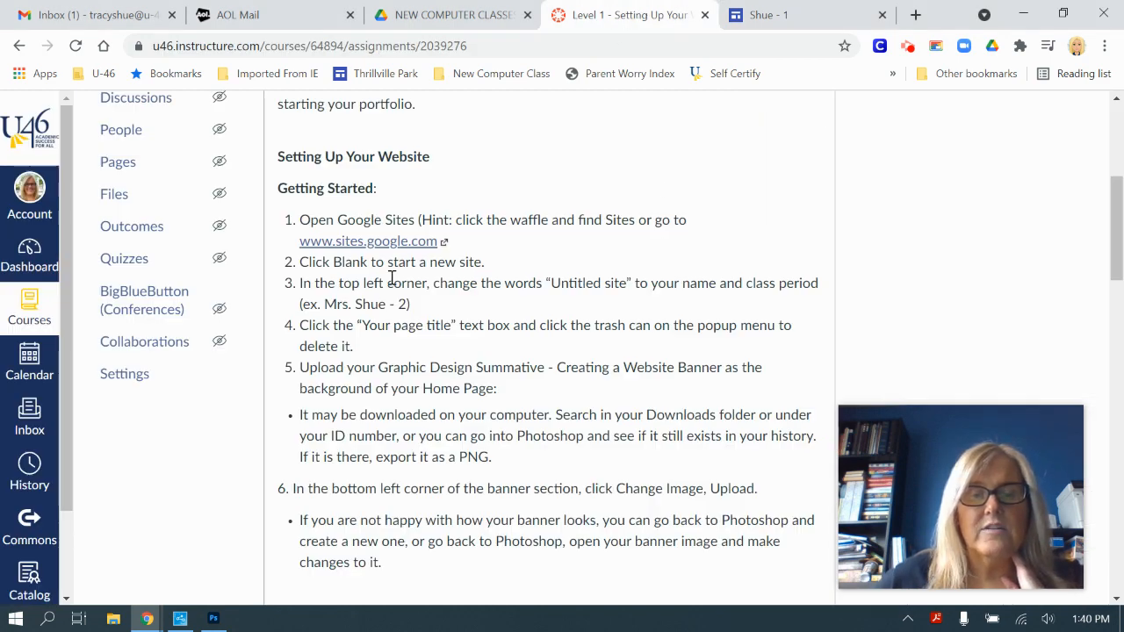
# Step: Read the 'Adding Pages, Customizing Navigation & Adding a Footer' section, then return to the site editor
pyautogui.scroll(-4, 395, 281)
pyautogui.scroll(-2, 405, 306)
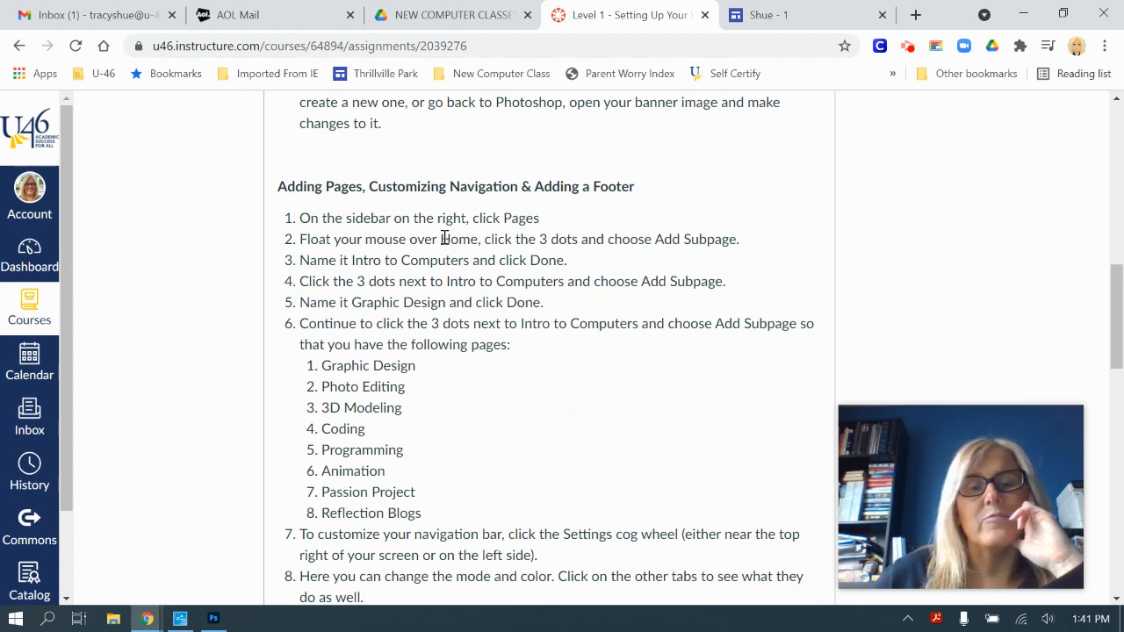
pyautogui.click(803, 17)
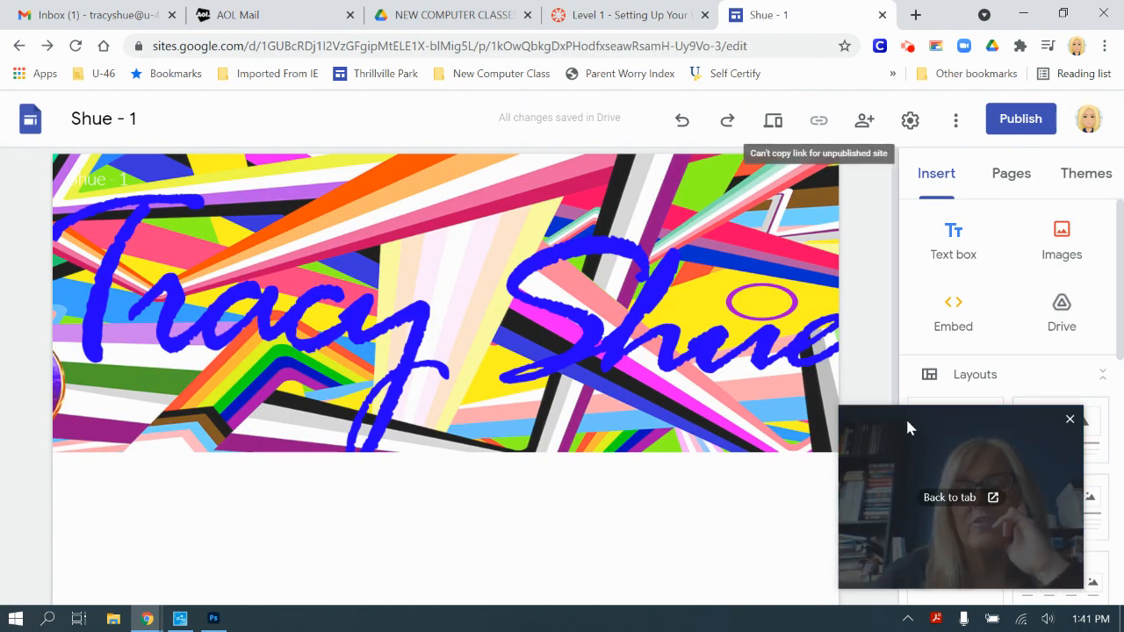
pyautogui.moveTo(908, 428); pyautogui.dragTo(353, 440)
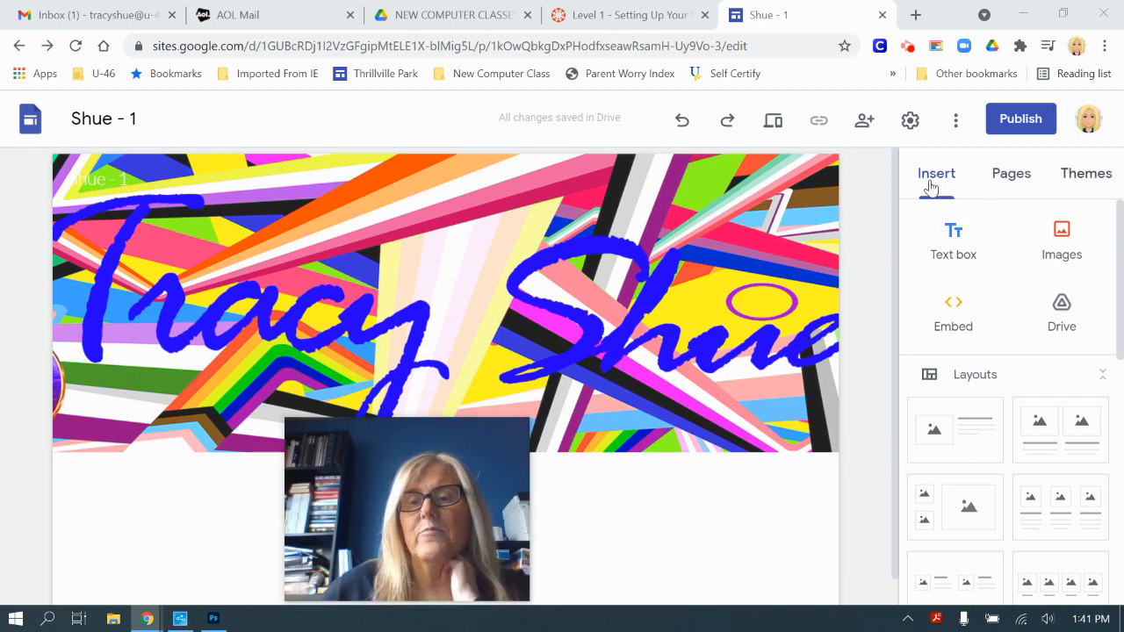
# Step: Open the Pages panel, glance at Themes, and return to Pages showing only Home
pyautogui.click(1014, 184)
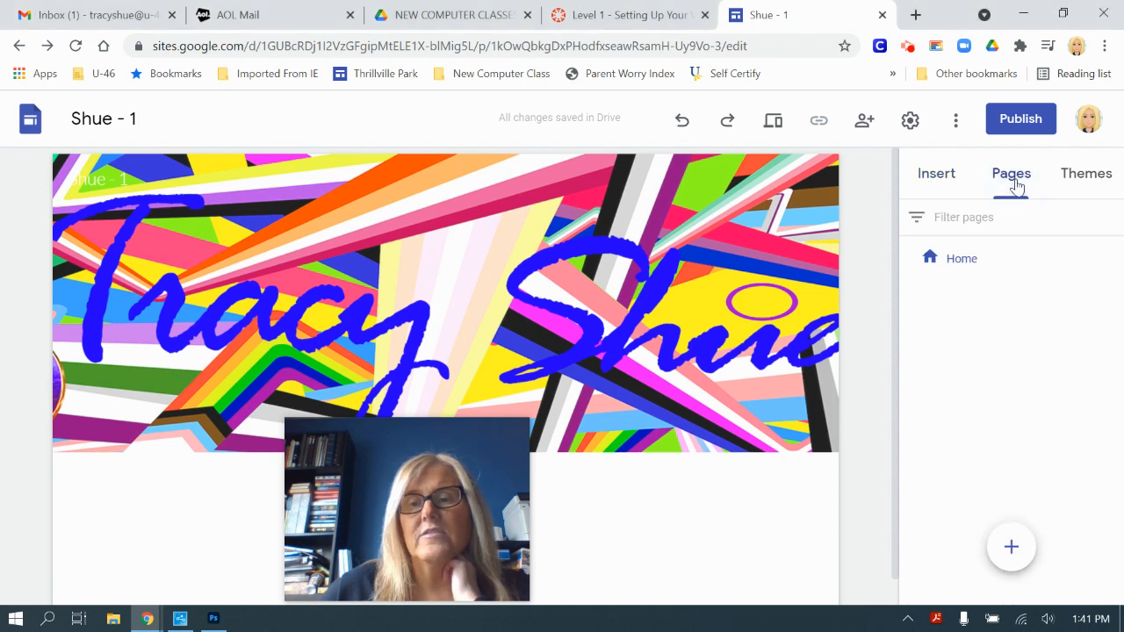
pyautogui.click(1080, 182)
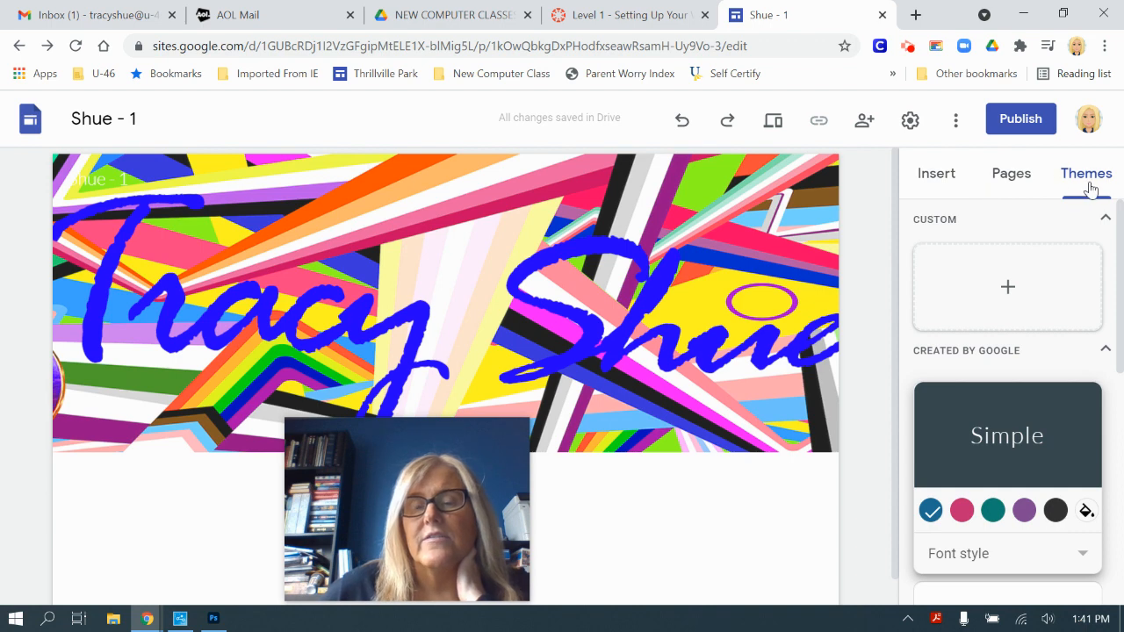
pyautogui.click(1008, 180)
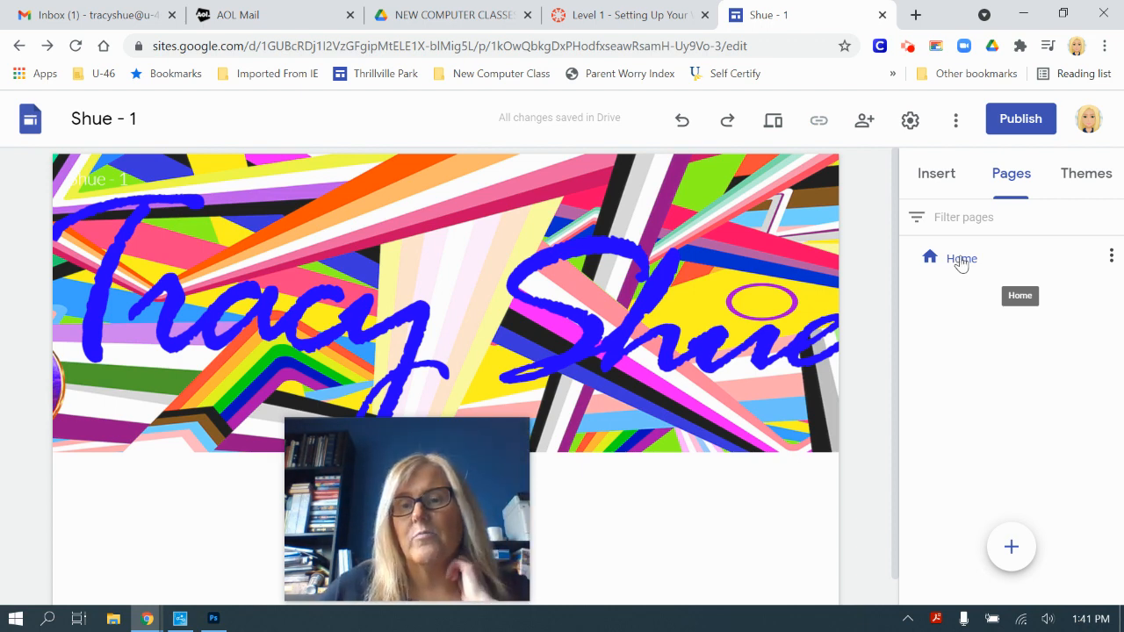
# Step: Create a 'Graphic Design' subpage under Home, then check its page options menu
pyautogui.click(1112, 258)
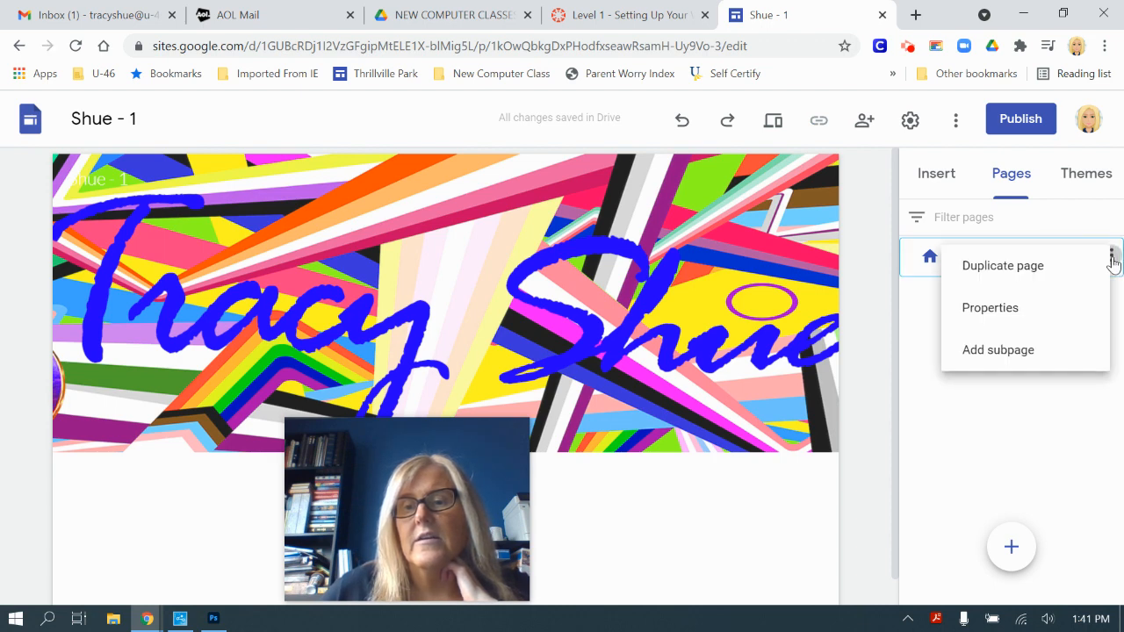
pyautogui.click(999, 353)
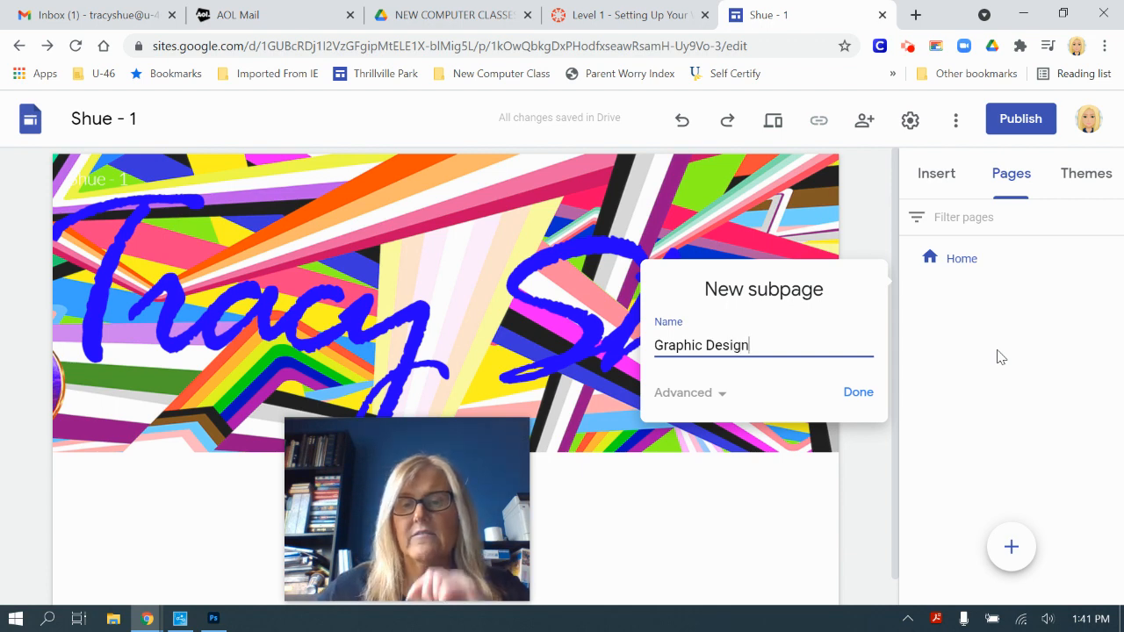
pyautogui.click(858, 394)
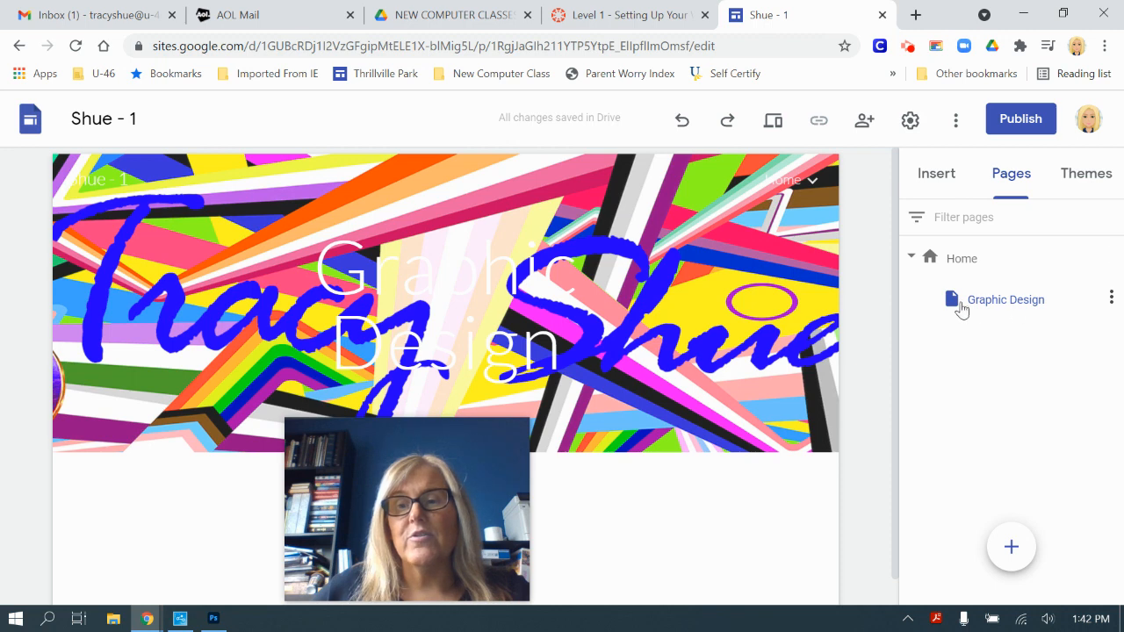
pyautogui.click(1112, 300)
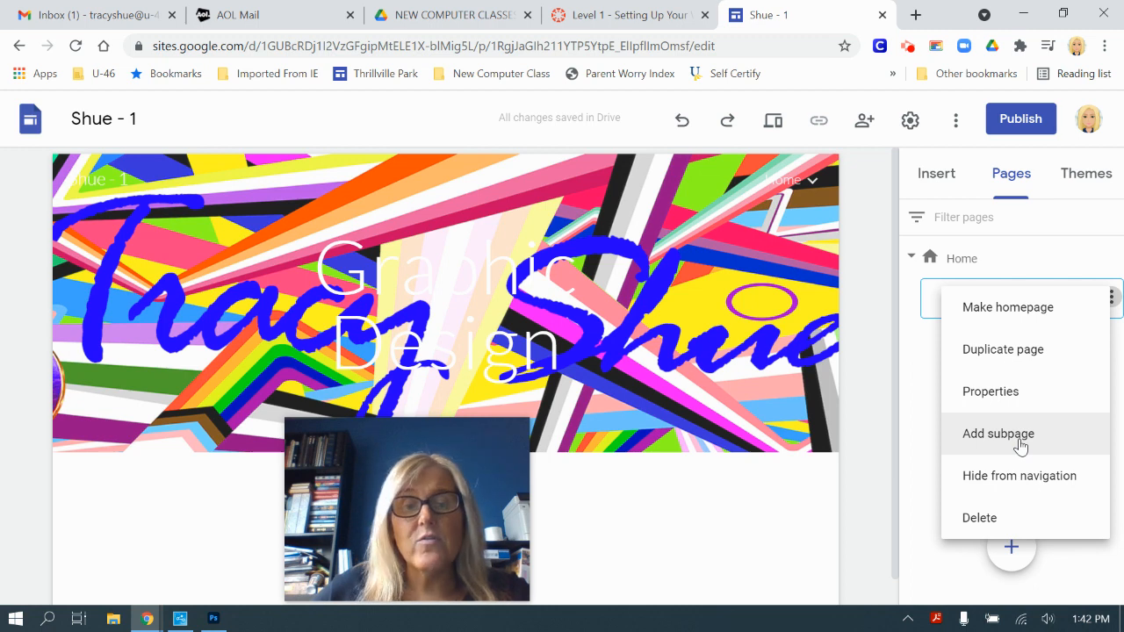
pyautogui.click(915, 430)
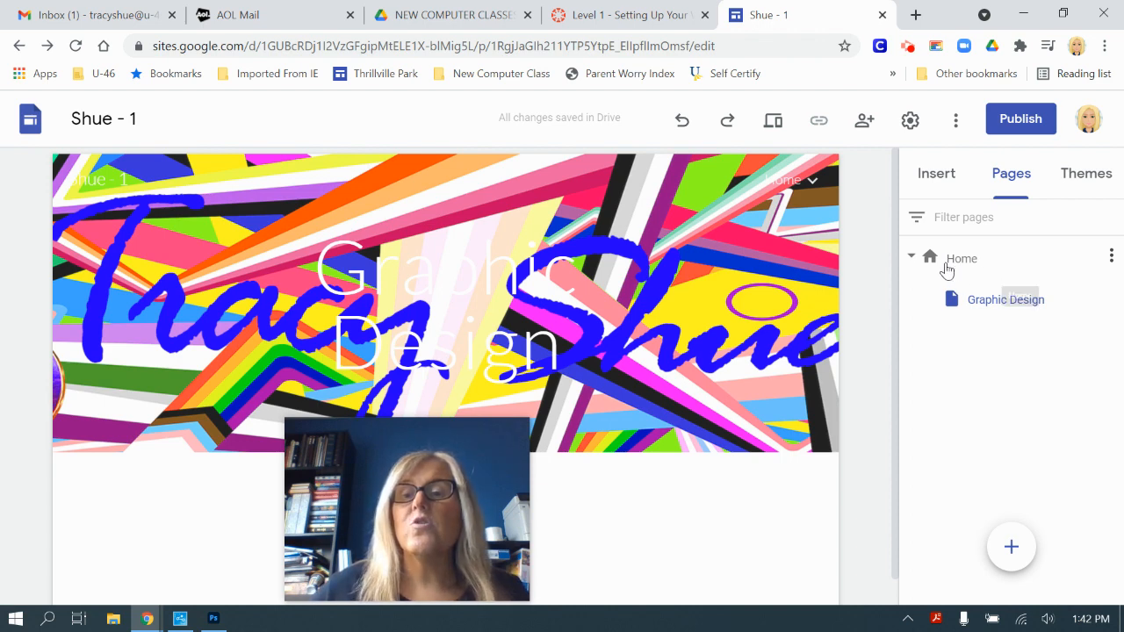
# Step: Add 'Photo Editing' and '3D Modeling' subpages beneath Home
pyautogui.click(1112, 257)
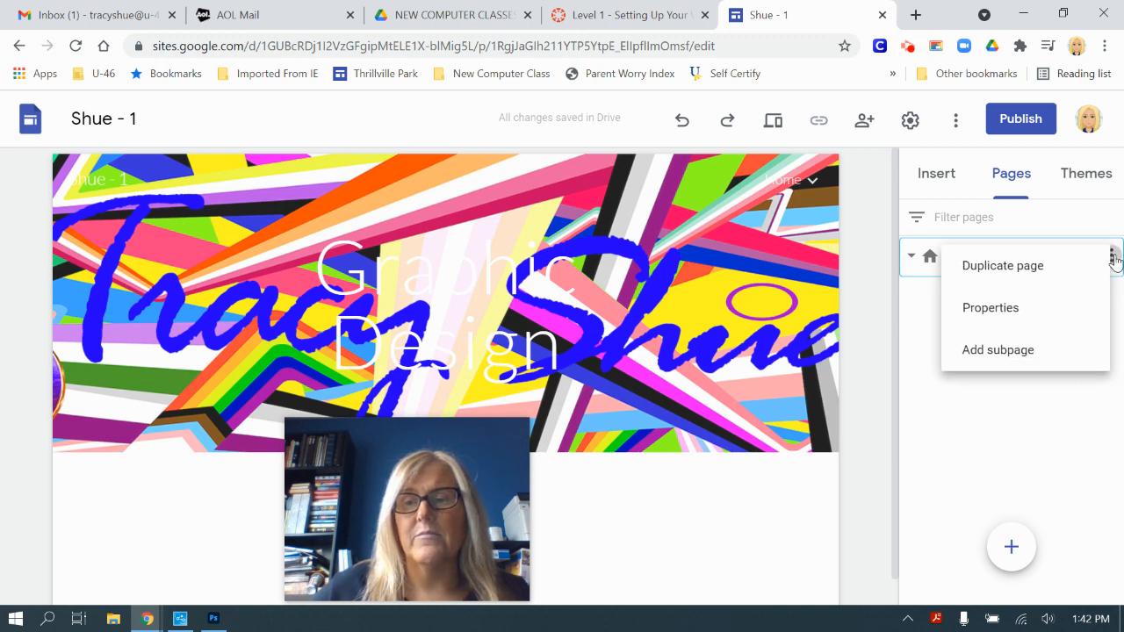
pyautogui.click(1010, 353)
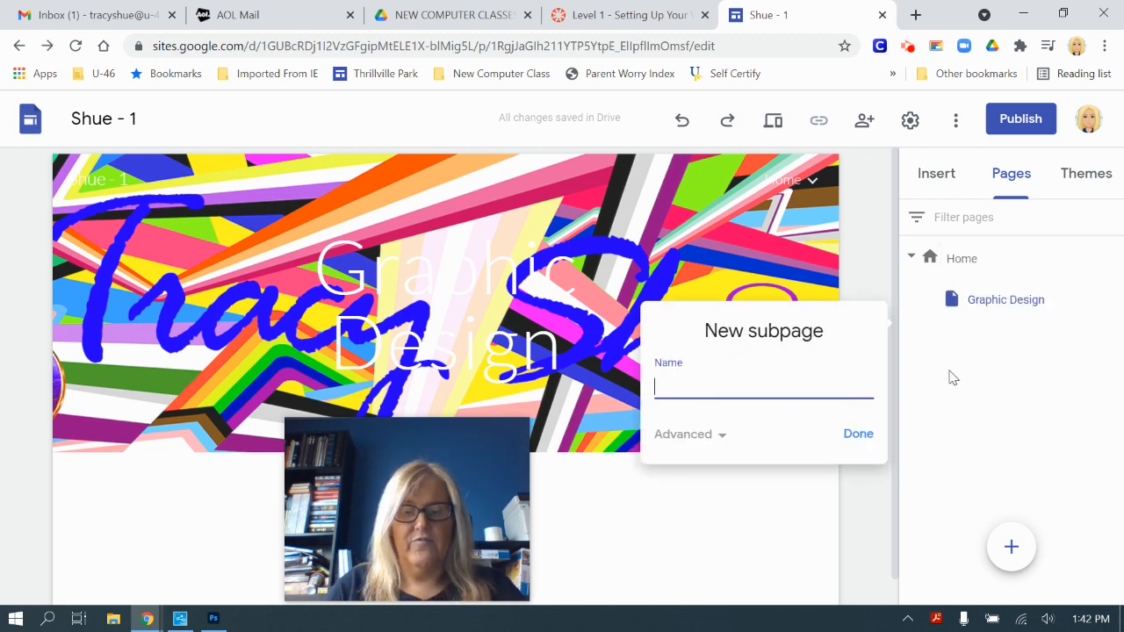
pyautogui.write('Photo Editin')
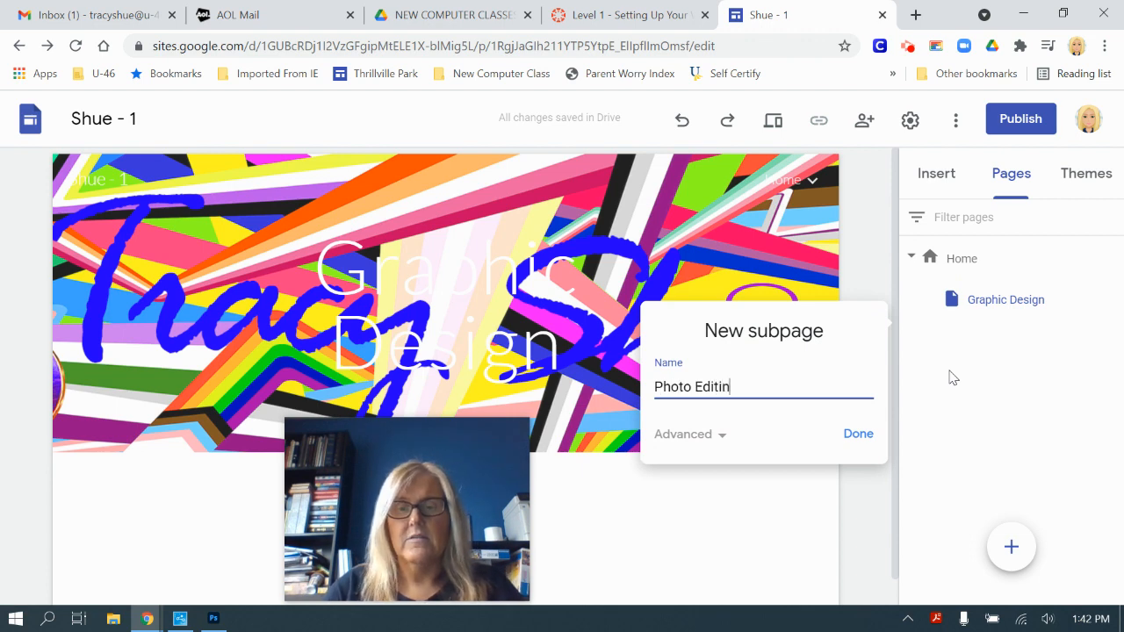
pyautogui.write('g')
pyautogui.click(858, 436)
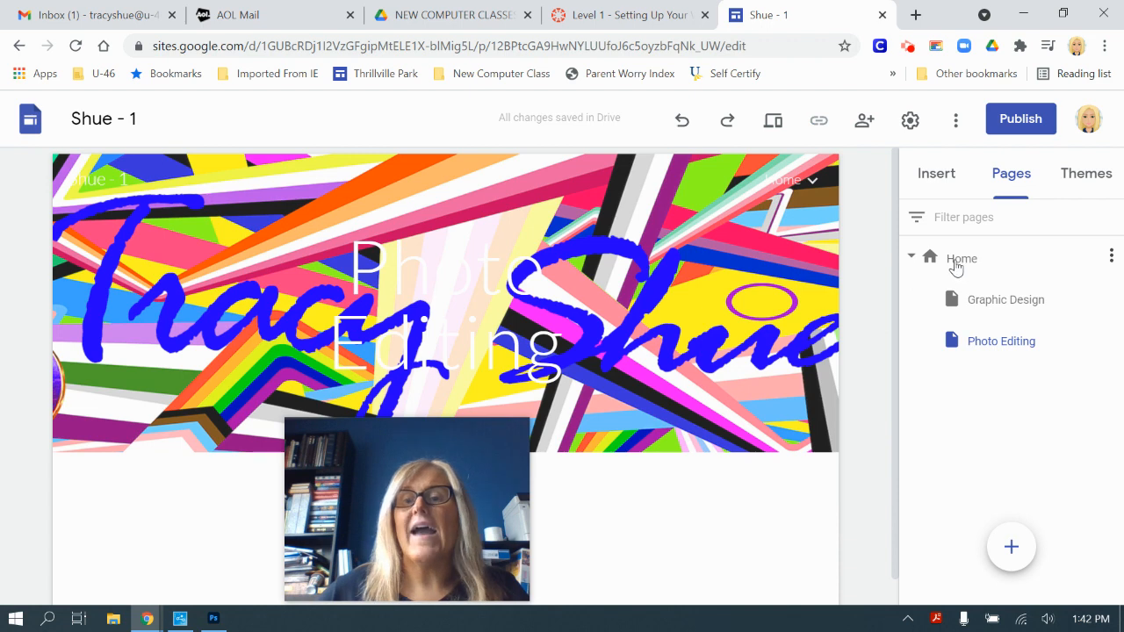
pyautogui.click(1110, 256)
pyautogui.click(1014, 352)
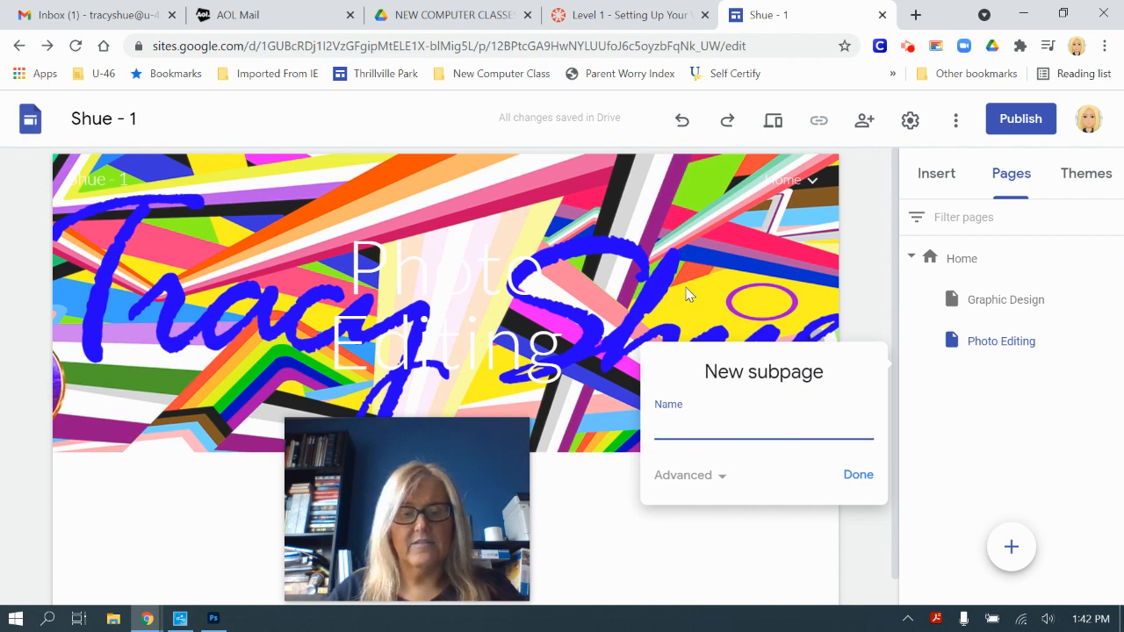
pyautogui.write('3D ')
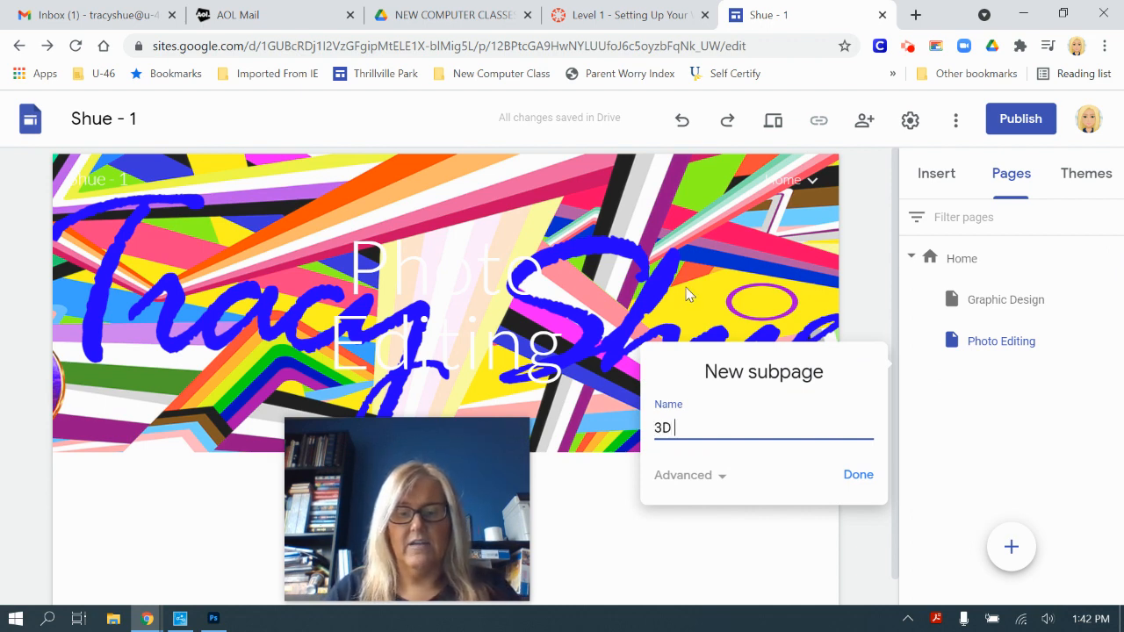
pyautogui.write('Modeling')
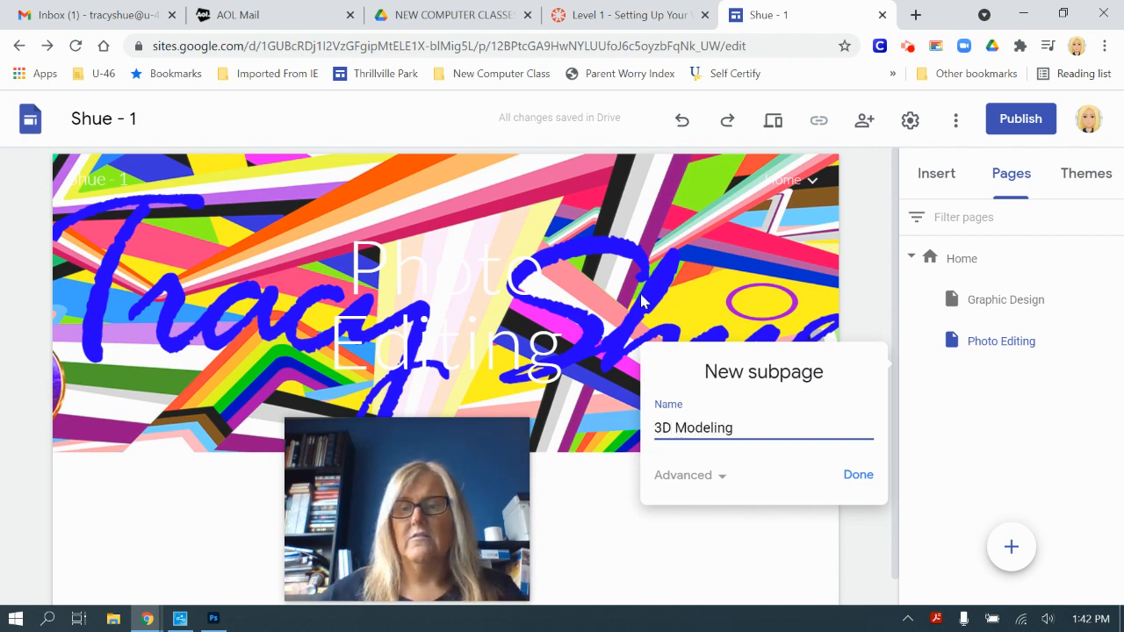
pyautogui.click(846, 477)
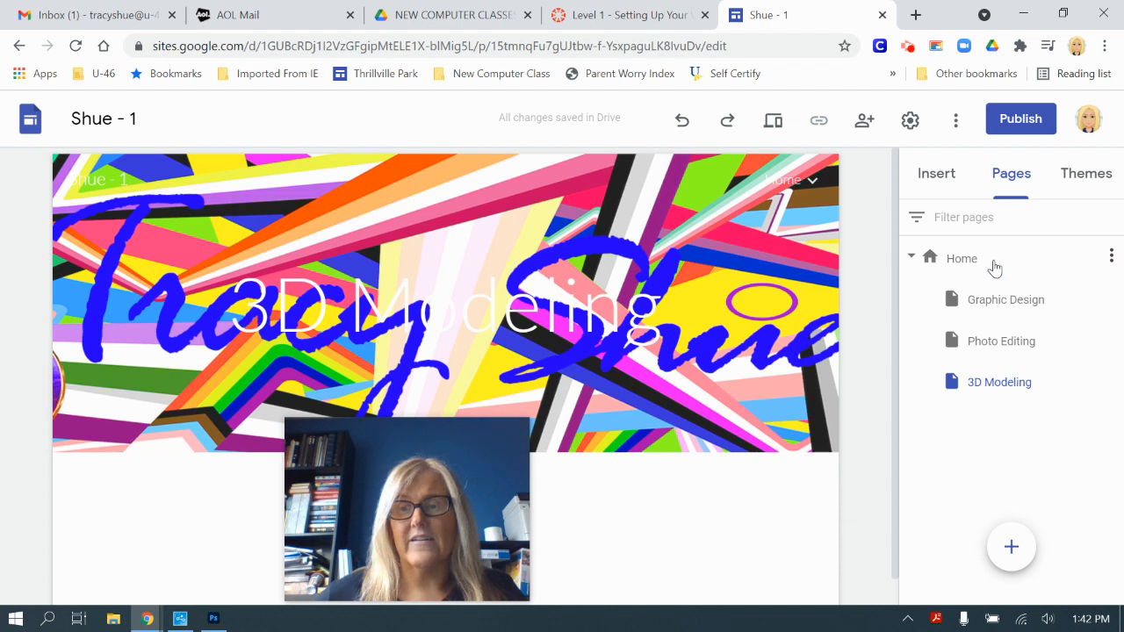
# Step: Add 'Coding' and 'Programming' subpages beneath Home
pyautogui.click(1112, 258)
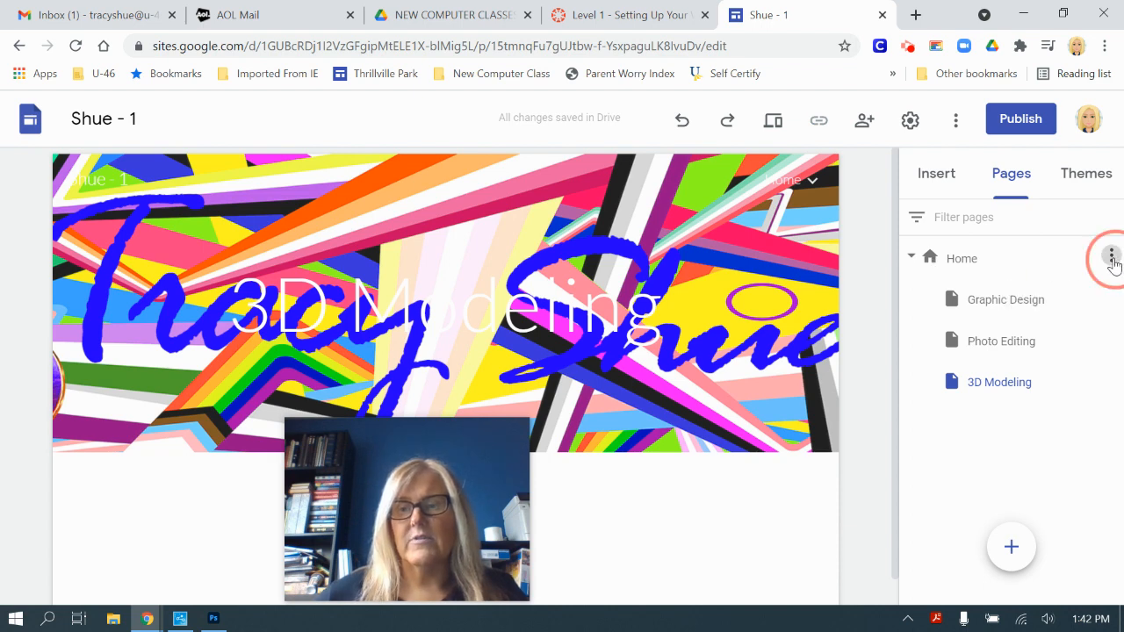
pyautogui.click(1020, 351)
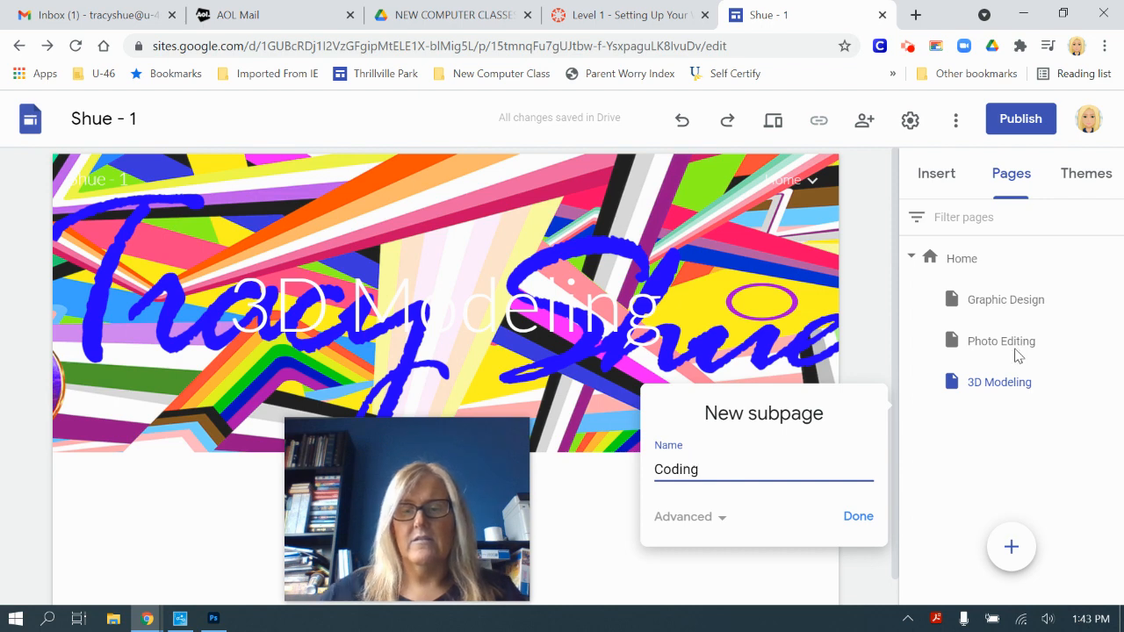
pyautogui.click(858, 518)
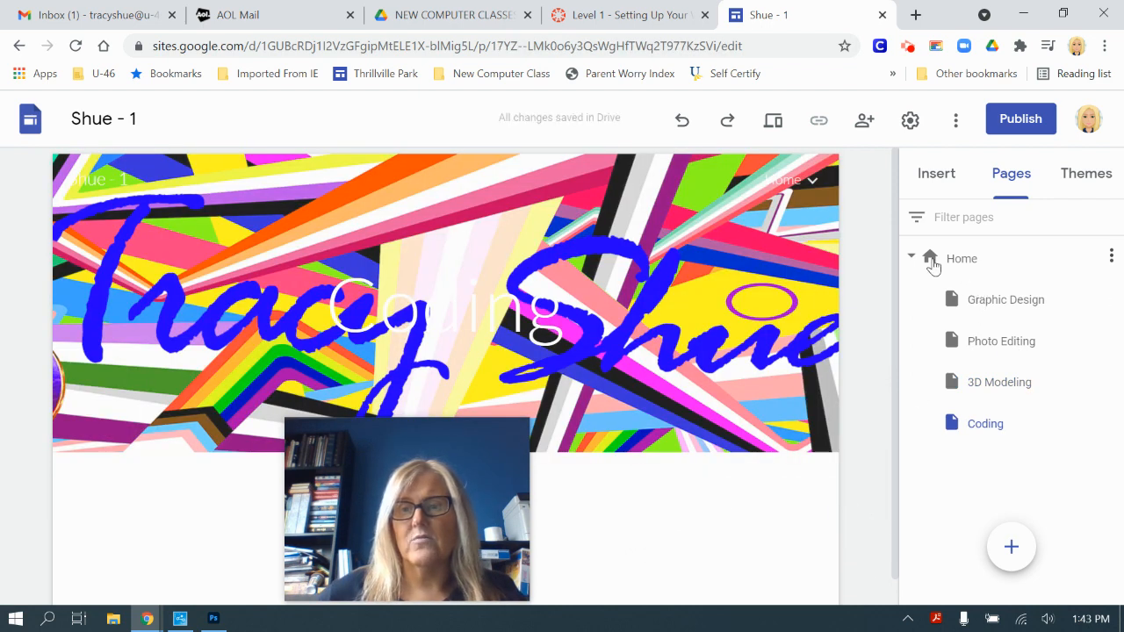
pyautogui.click(1111, 257)
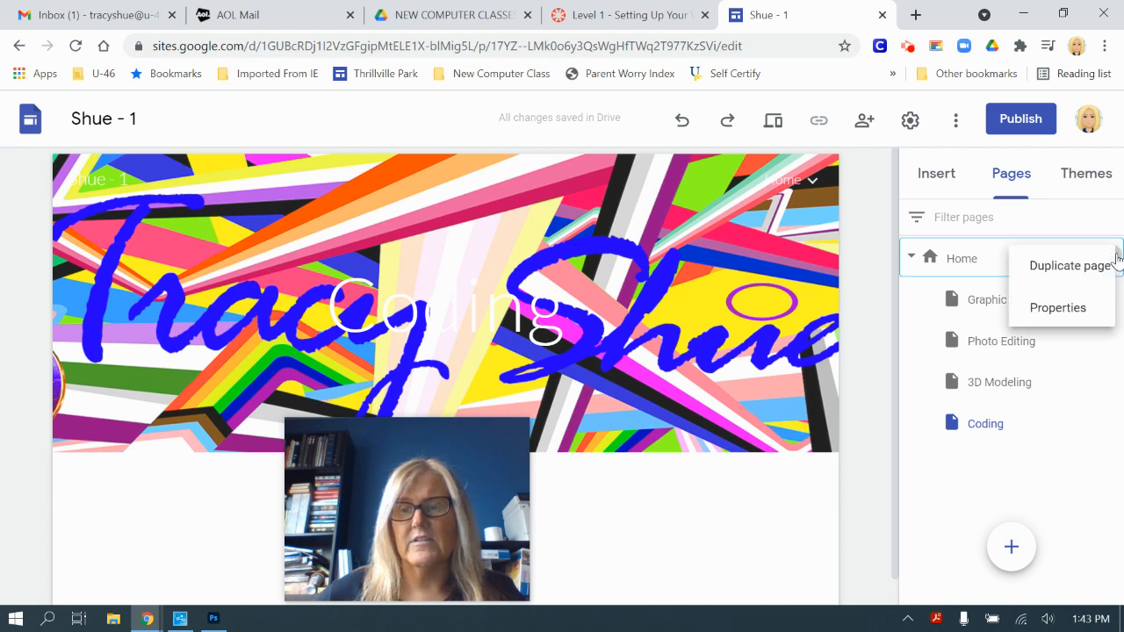
pyautogui.click(1027, 351)
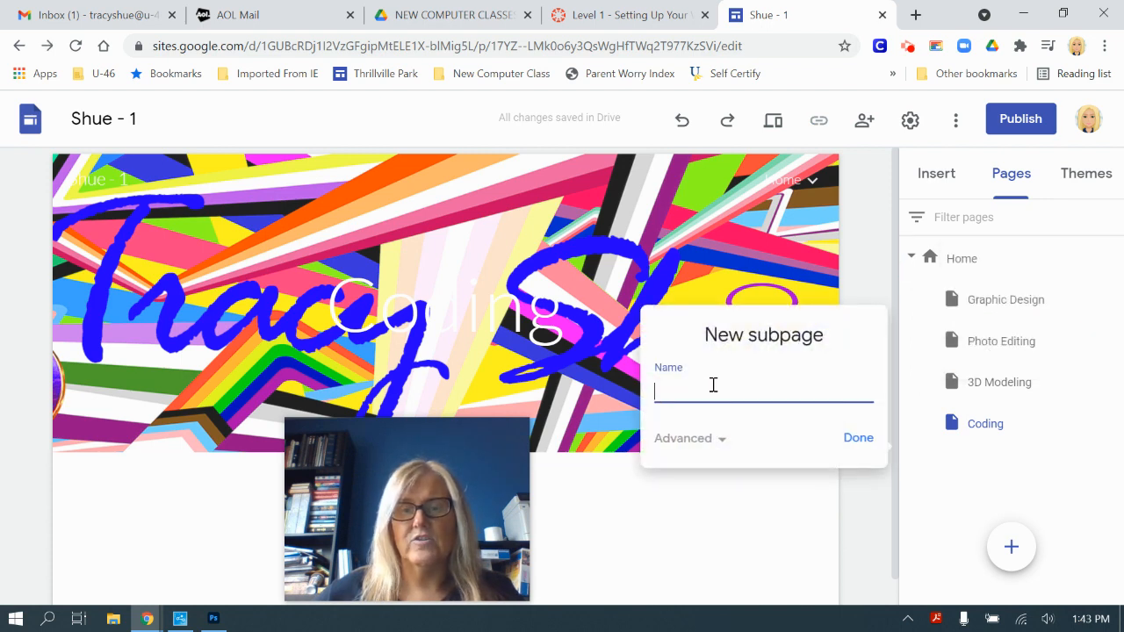
pyautogui.write('Programming')
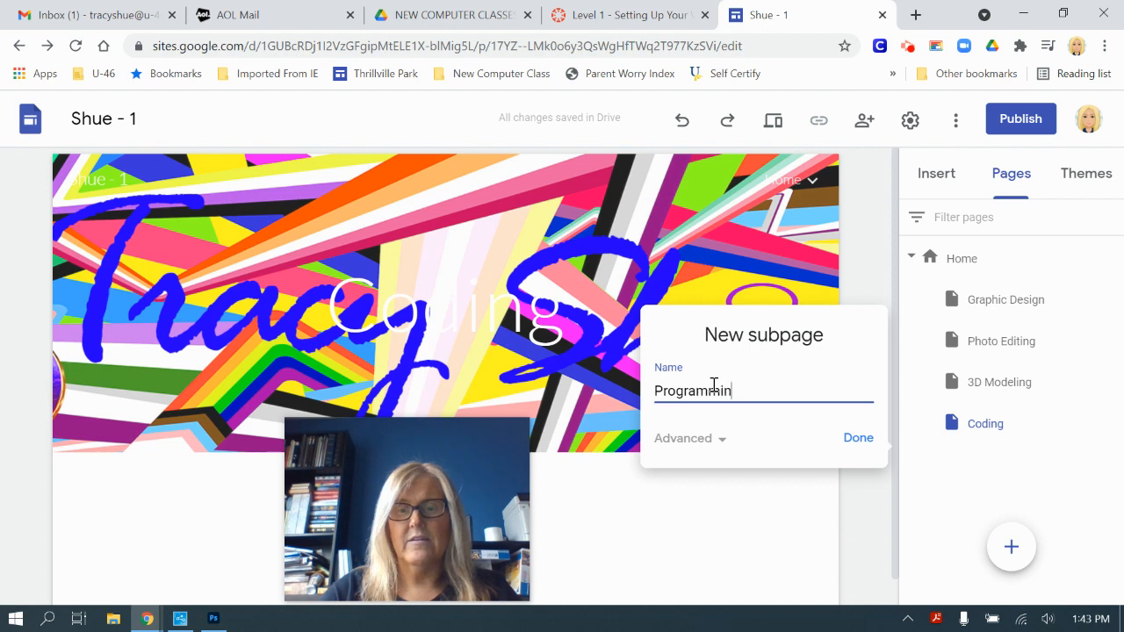
pyautogui.click(858, 442)
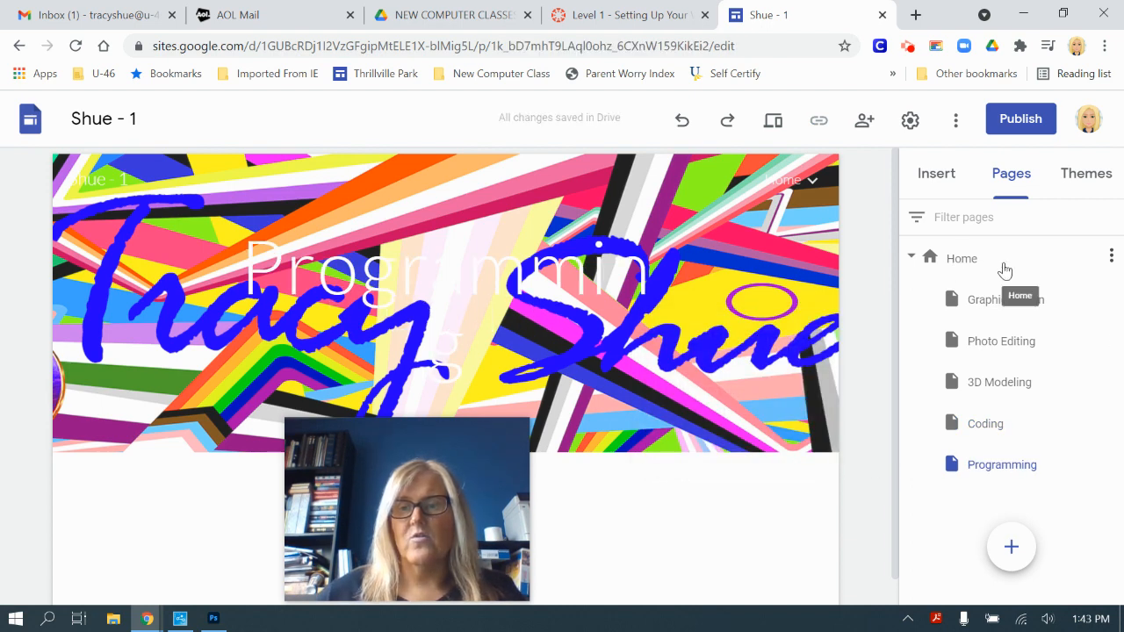
# Step: Add 'Animation' and 'Passion Project' subpages beneath Home
pyautogui.click(1111, 257)
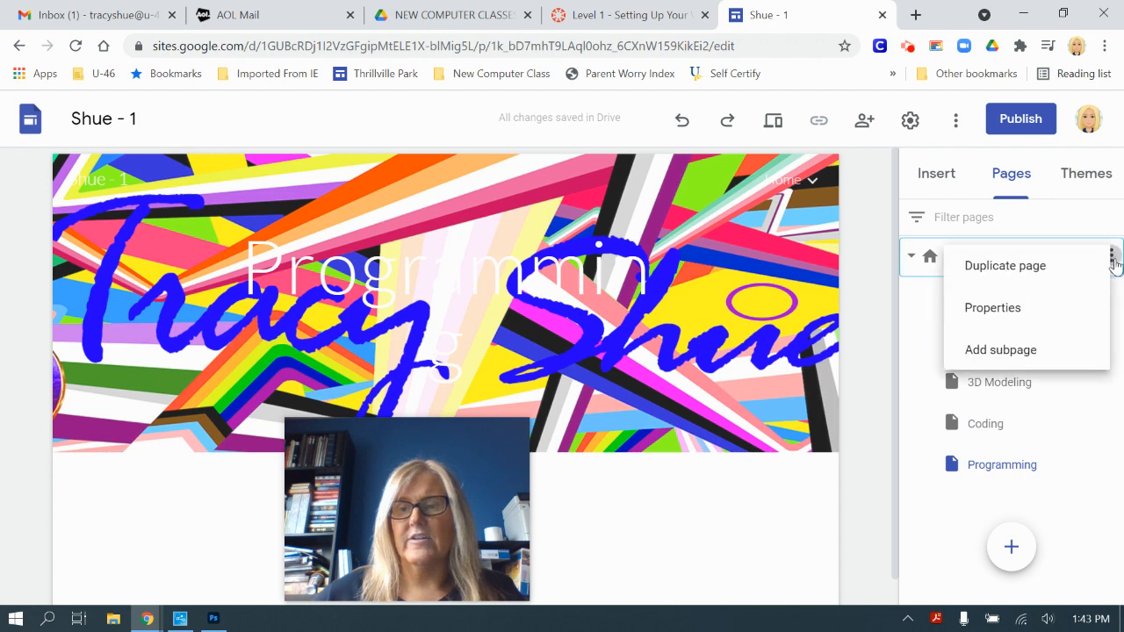
pyautogui.click(1049, 358)
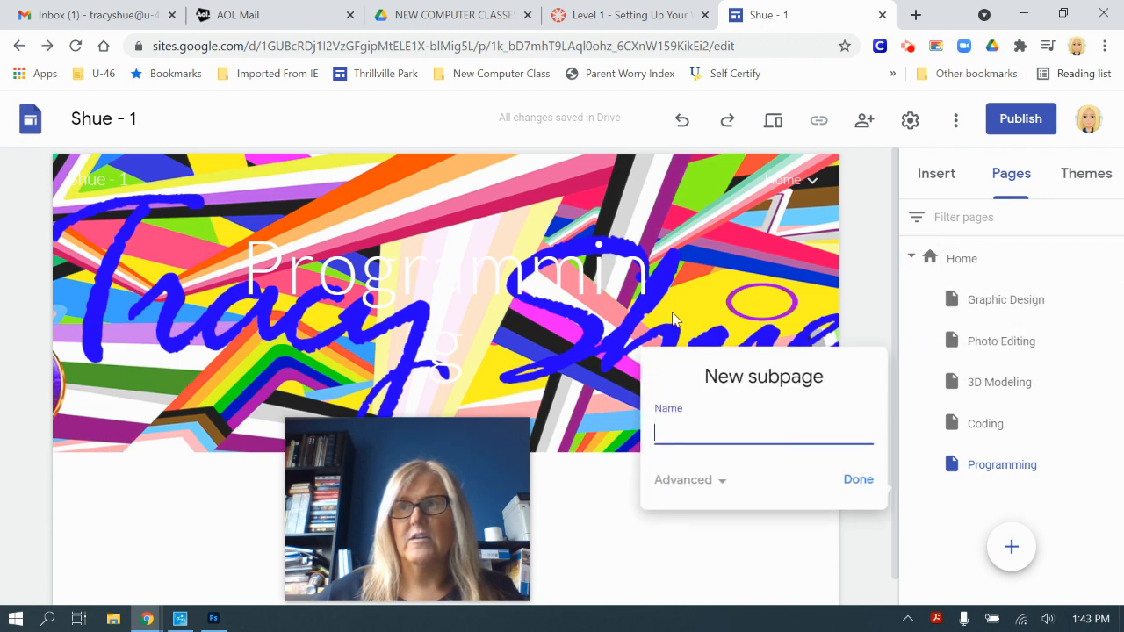
pyautogui.write('Animation')
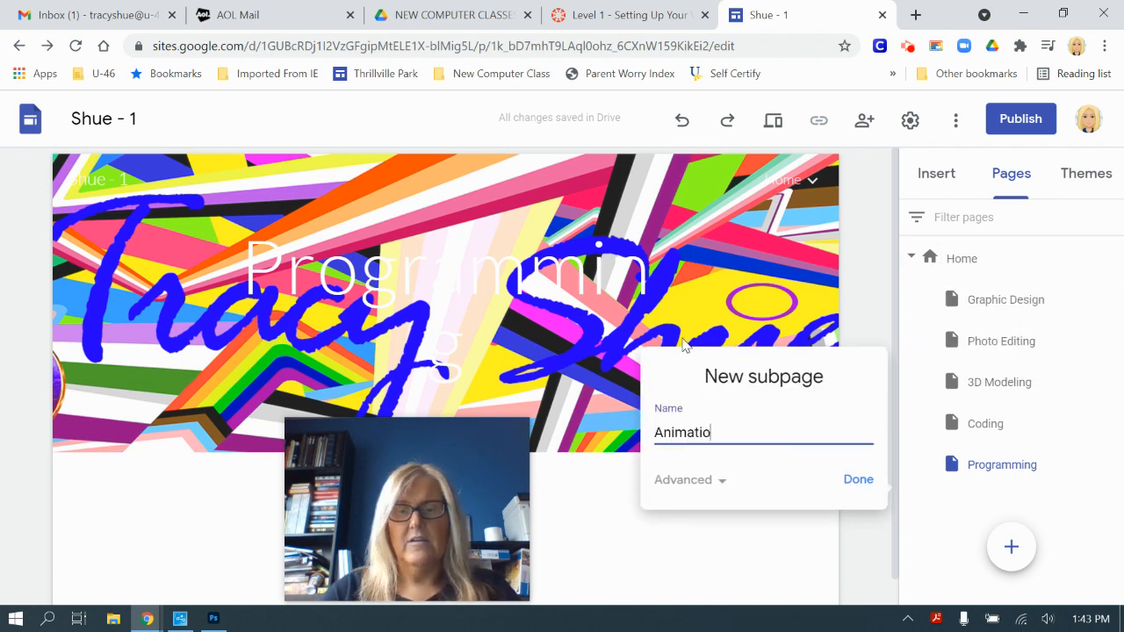
pyautogui.click(856, 483)
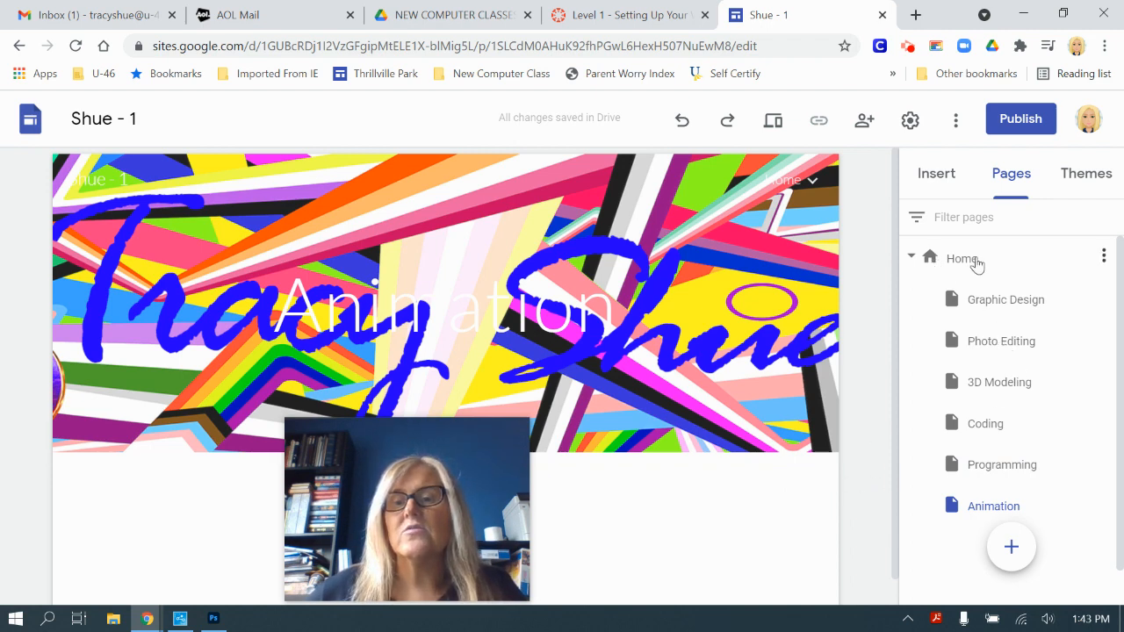
pyautogui.click(1103, 256)
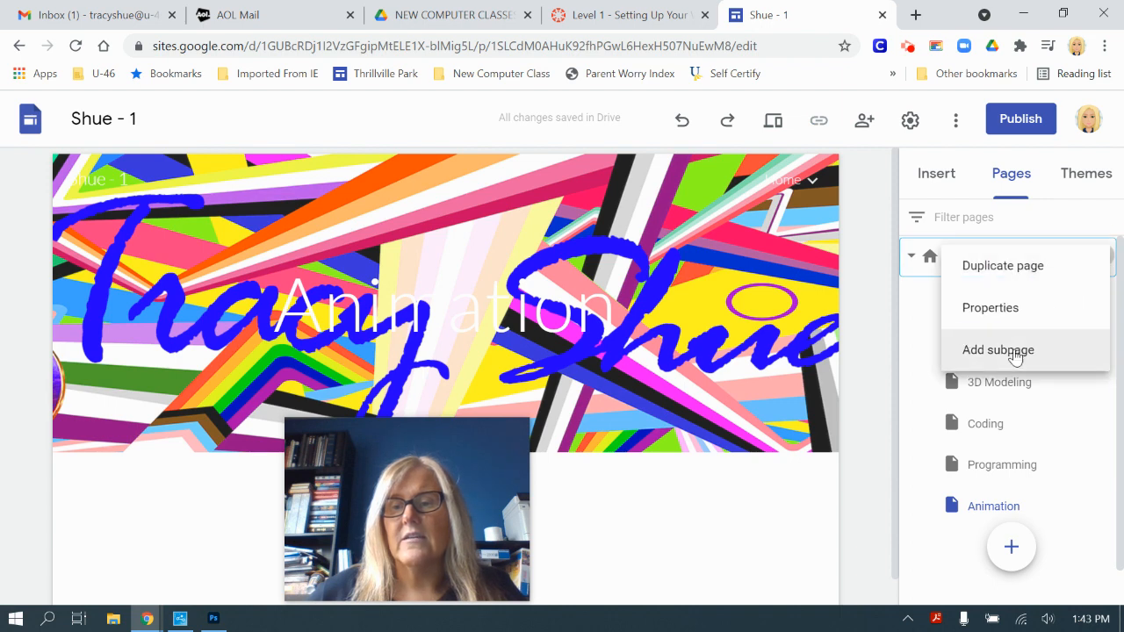
pyautogui.click(1017, 356)
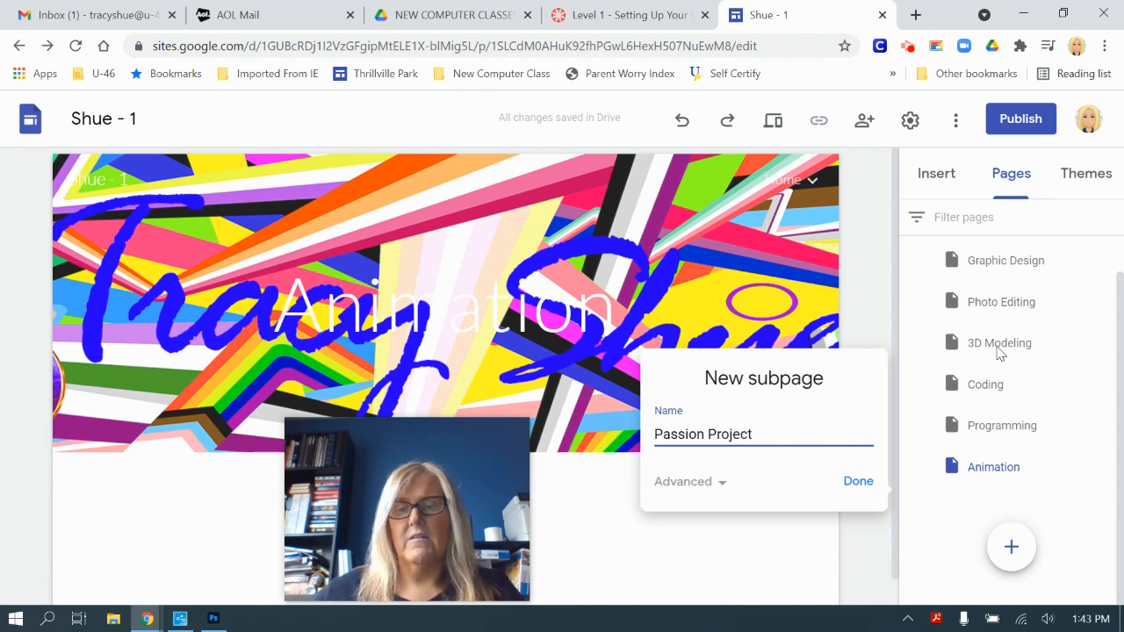
pyautogui.click(849, 477)
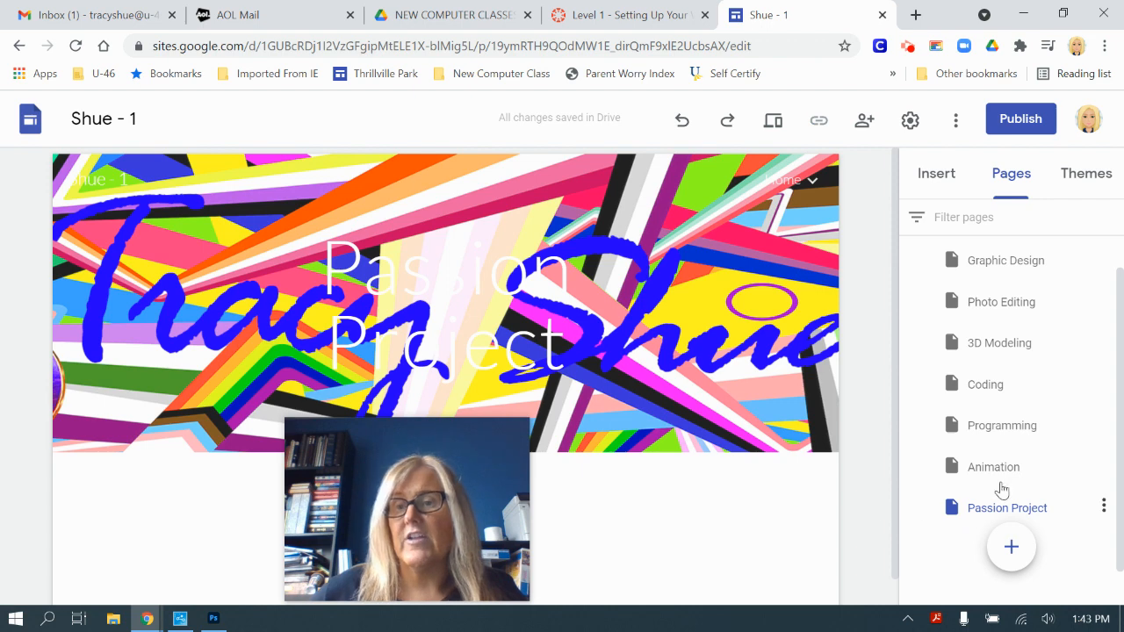
# Step: Add a 'Reflection Blogs' subpage beneath Home
pyautogui.scroll(1, 1009, 422)
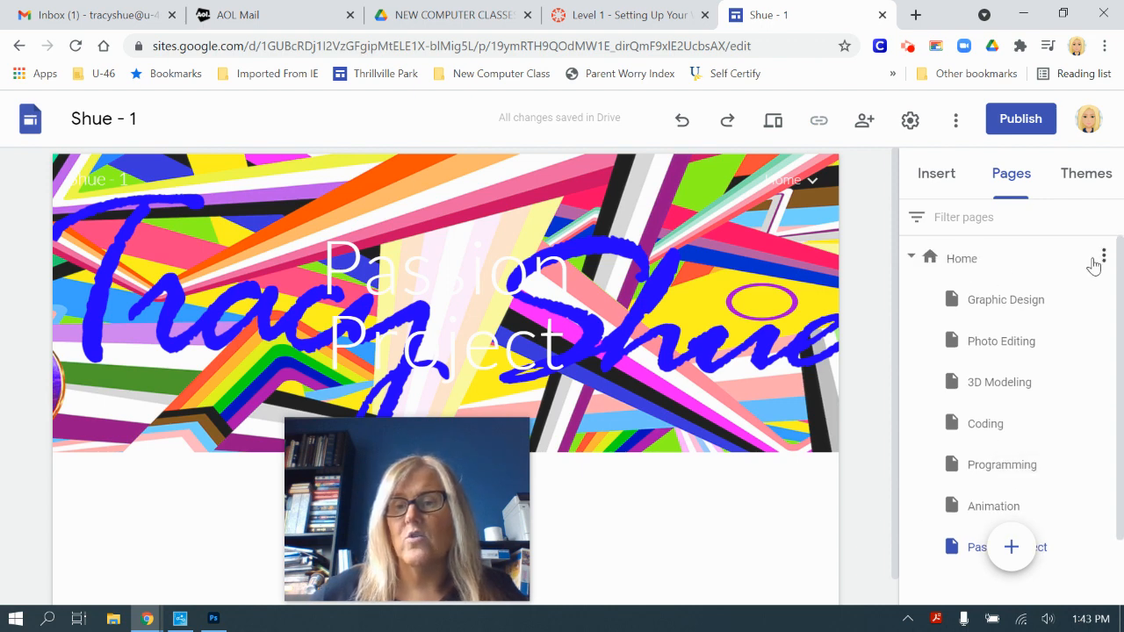
pyautogui.click(1104, 257)
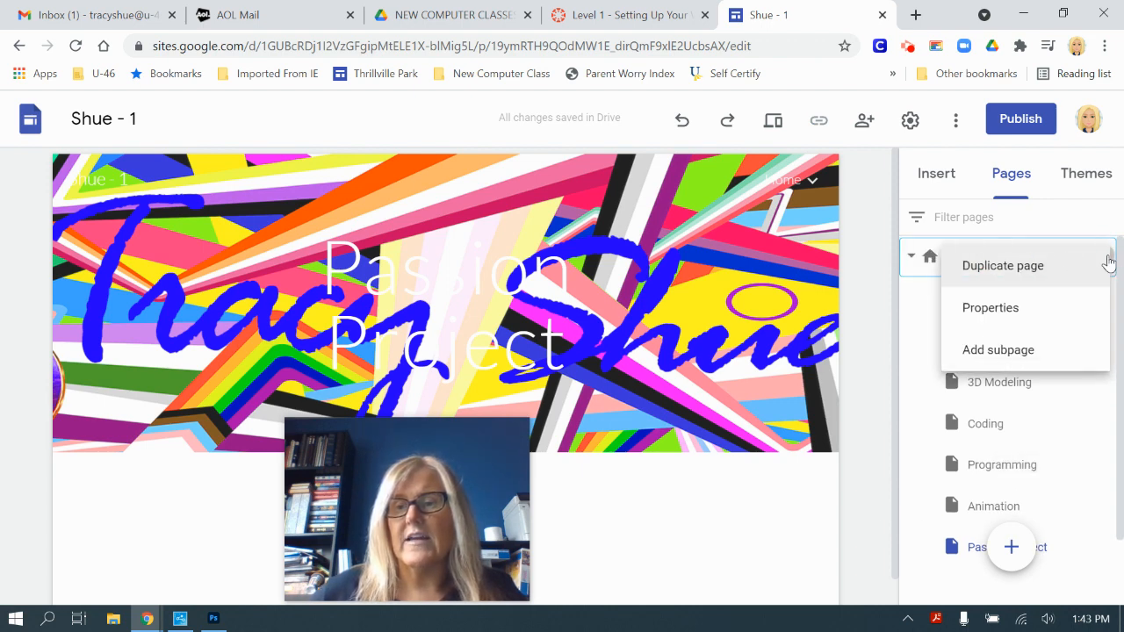
pyautogui.click(1032, 354)
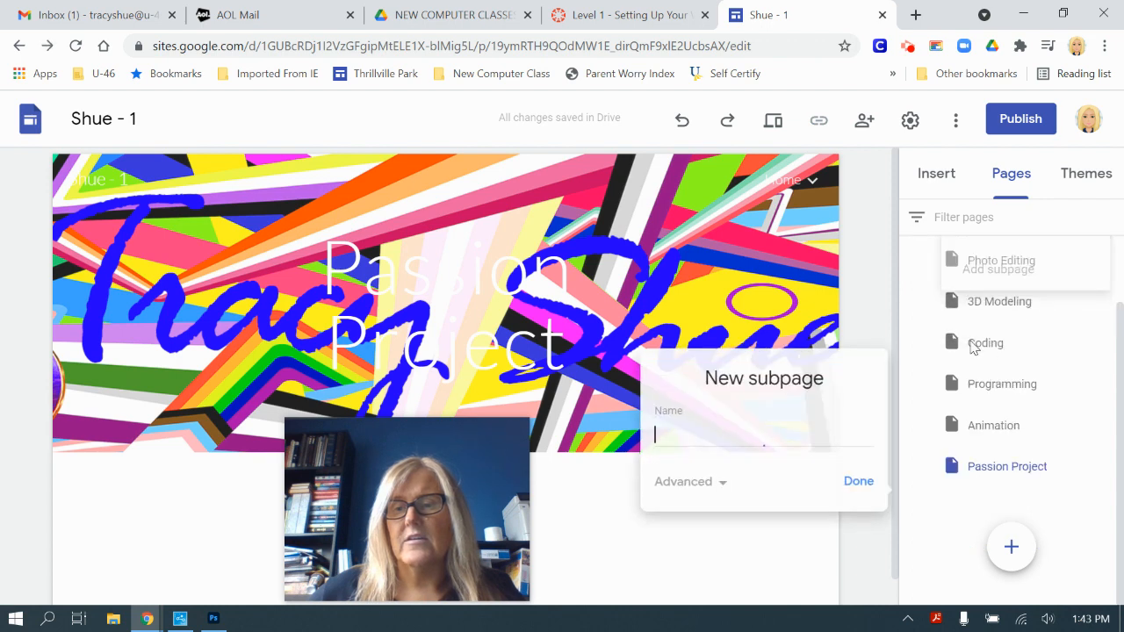
pyautogui.write('Reflectio')
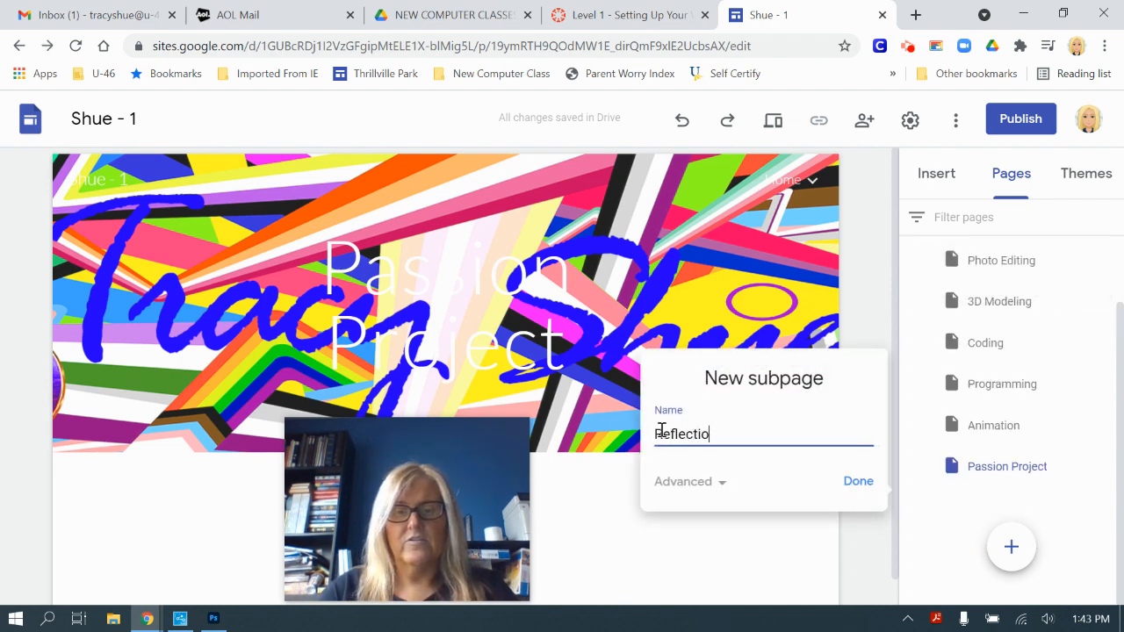
pyautogui.write('n Blogs')
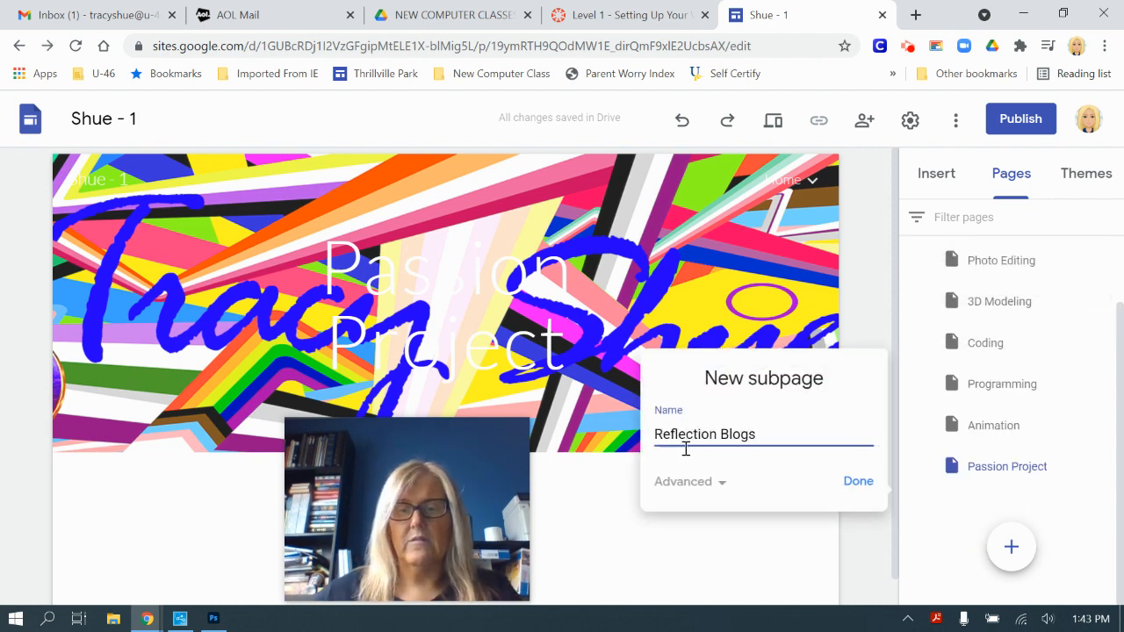
pyautogui.click(850, 494)
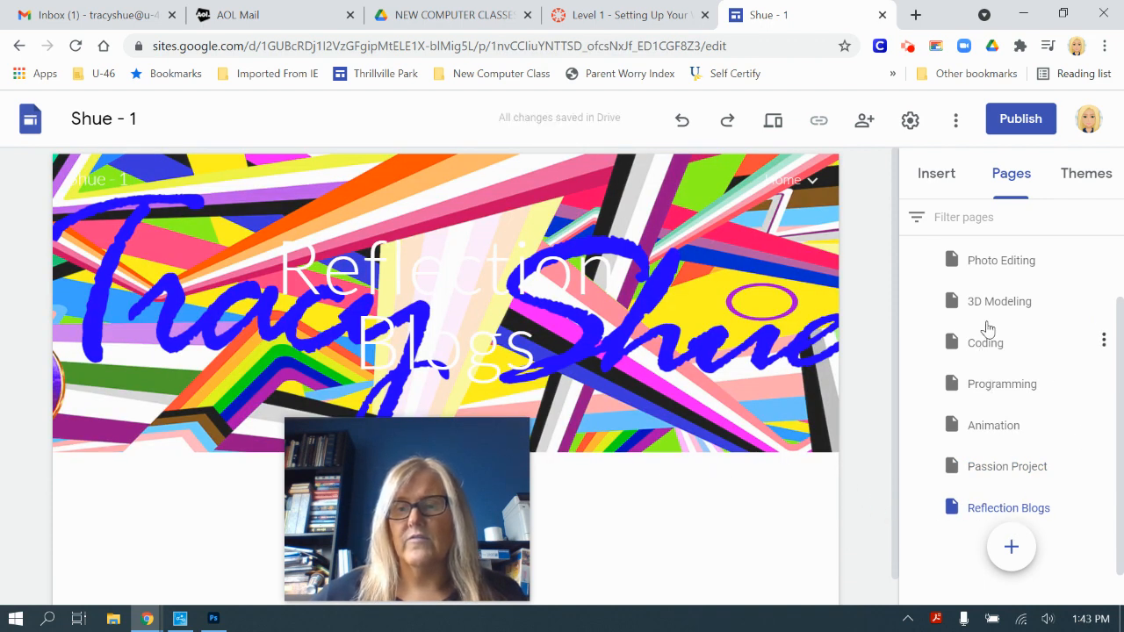
pyautogui.scroll(1, 1001, 272)
pyautogui.scroll(2, 1048, 301)
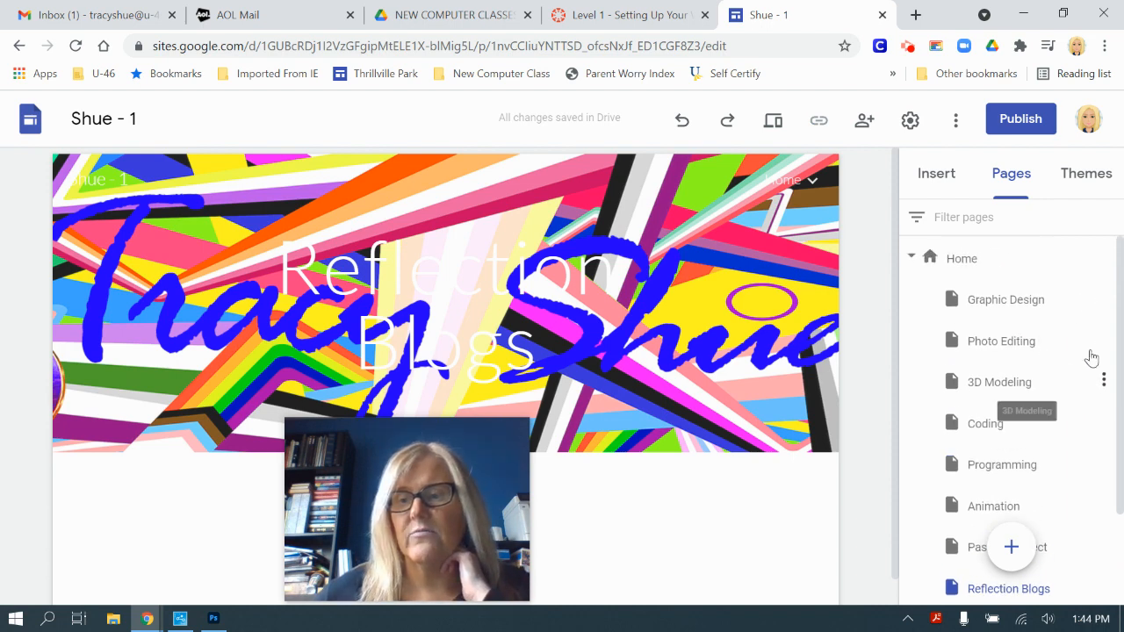
pyautogui.moveTo(1113, 317); pyautogui.dragTo(1113, 325)
pyautogui.scroll(-3, 1111, 323)
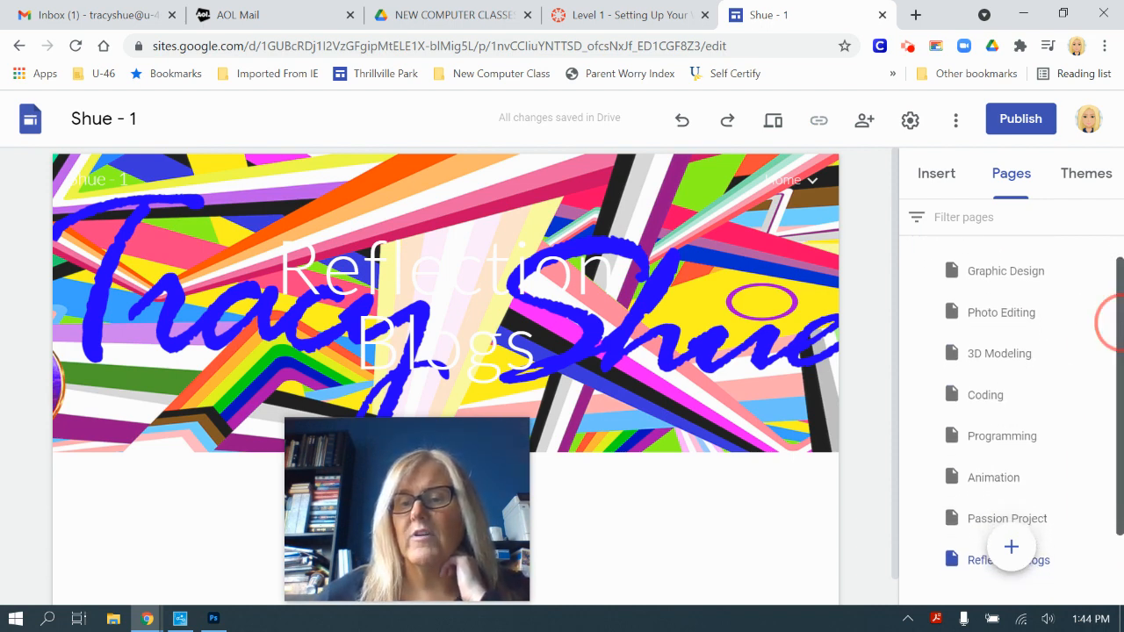
pyautogui.scroll(3, 1111, 324)
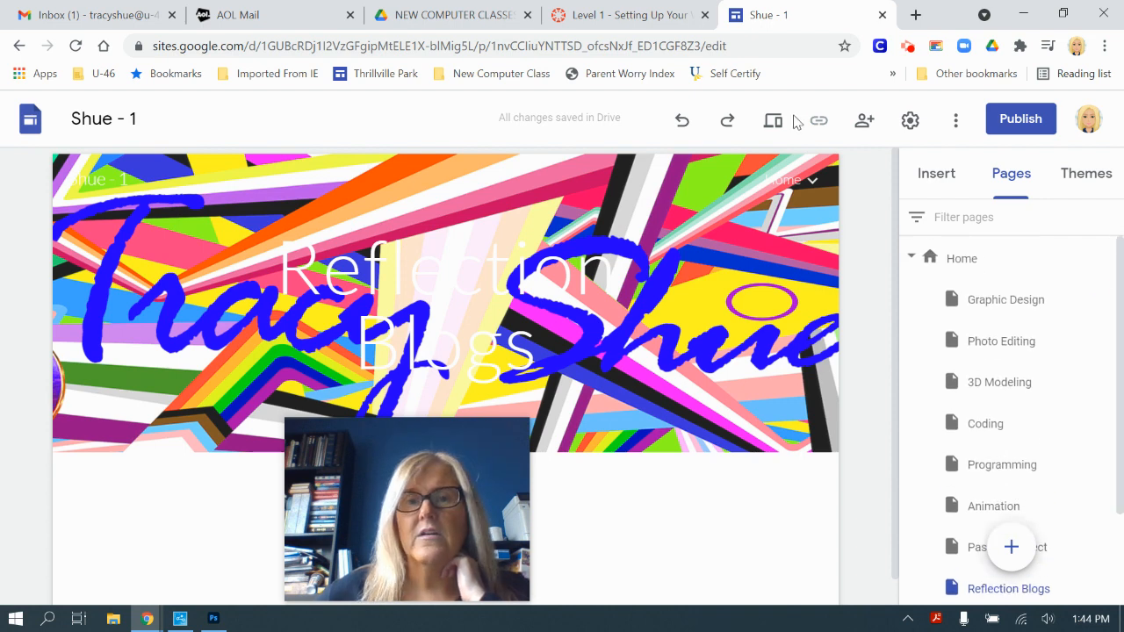
pyautogui.click(635, 17)
pyautogui.scroll(-4, 735, 296)
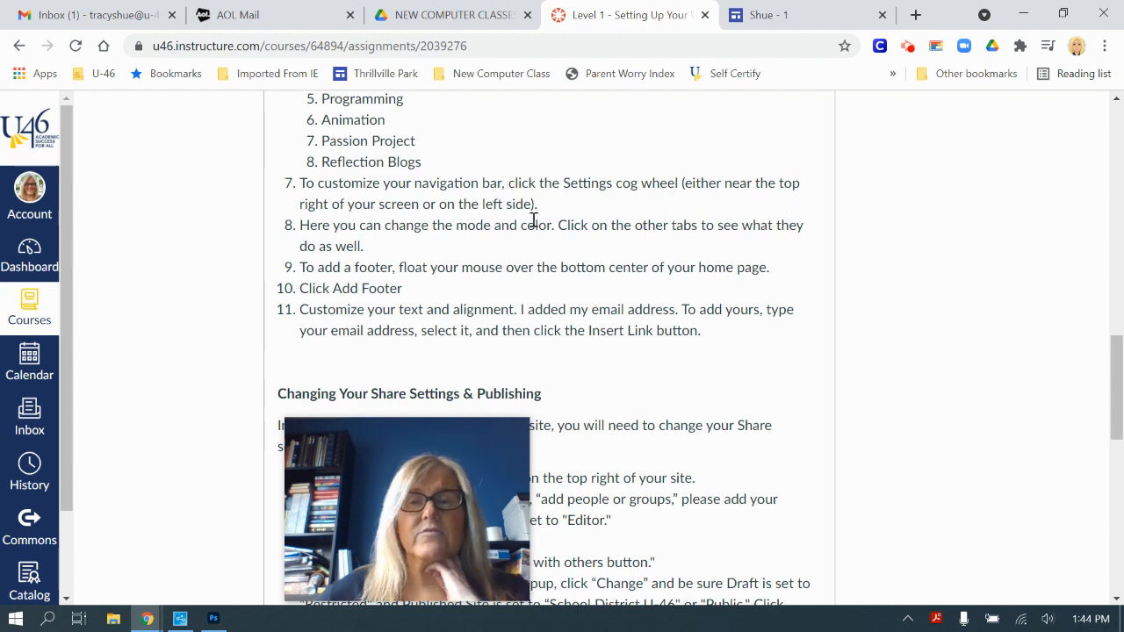
pyautogui.click(772, 26)
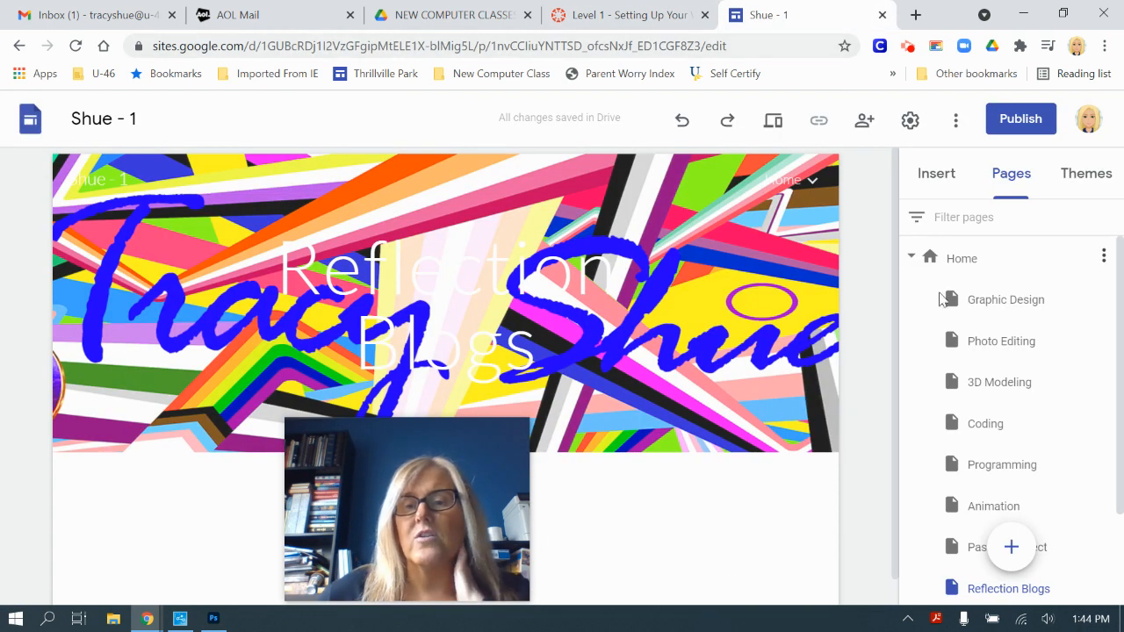
pyautogui.moveTo(791, 180)
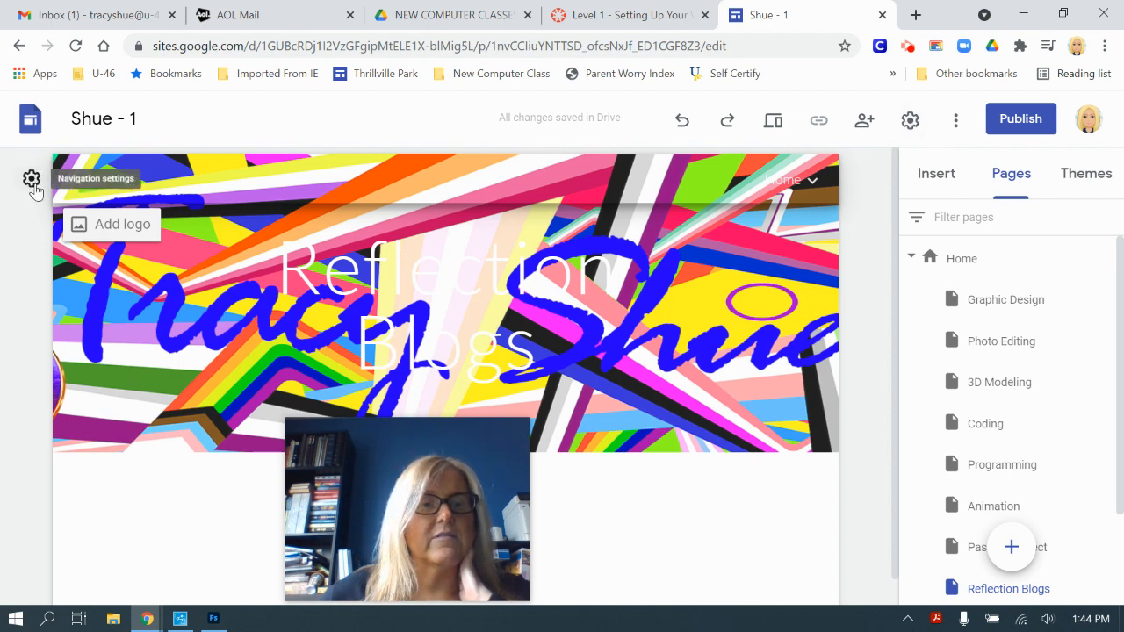
# Step: Set the navigation mode to Side and preview the sidebar page menu
pyautogui.click(910, 120)
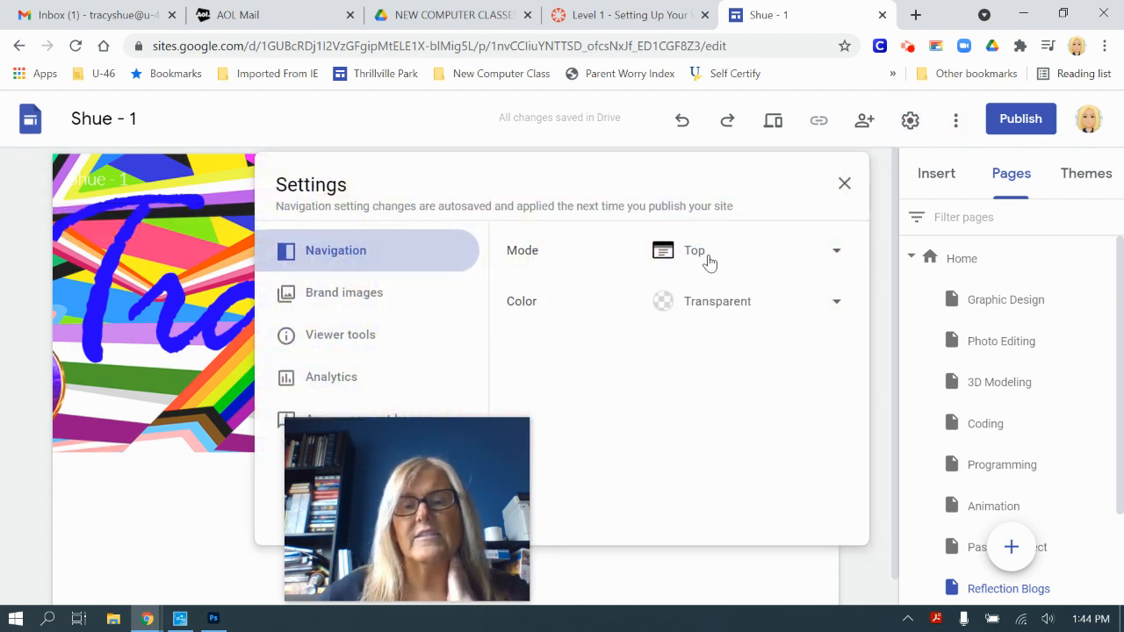
pyautogui.tripleClick(703, 201)
pyautogui.moveTo(703, 201); pyautogui.dragTo(745, 227)
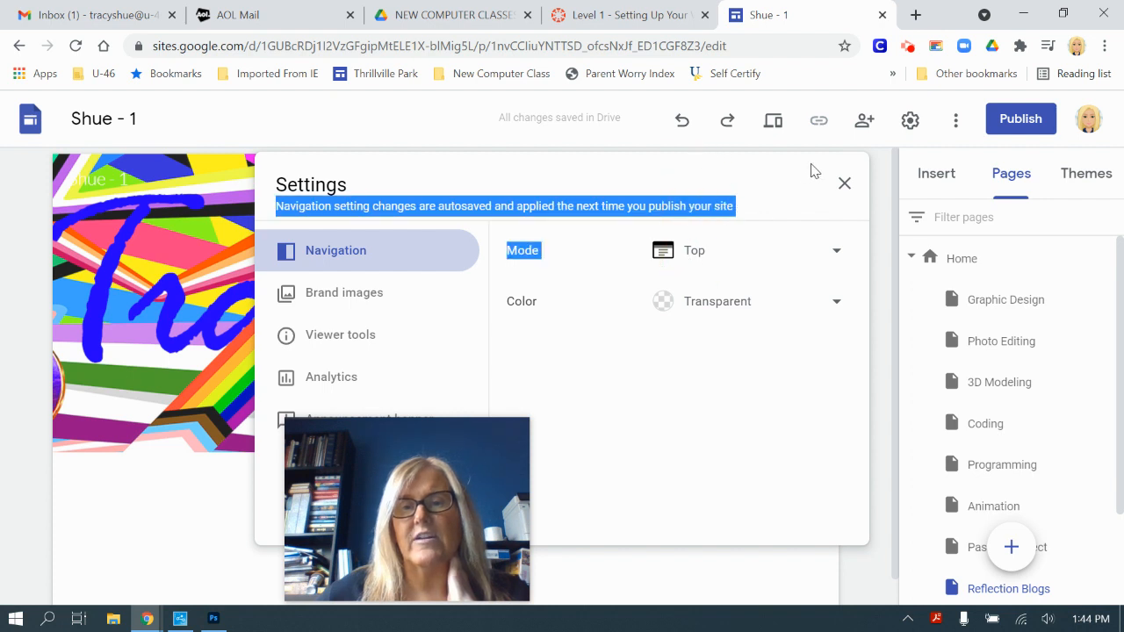
pyautogui.click(837, 254)
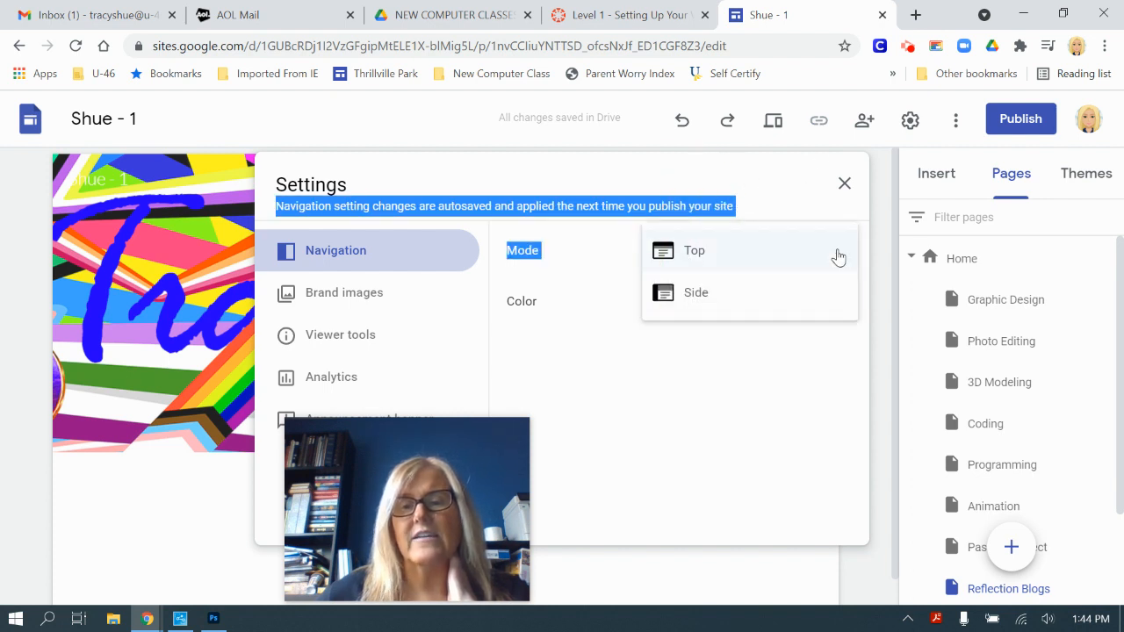
pyautogui.click(689, 300)
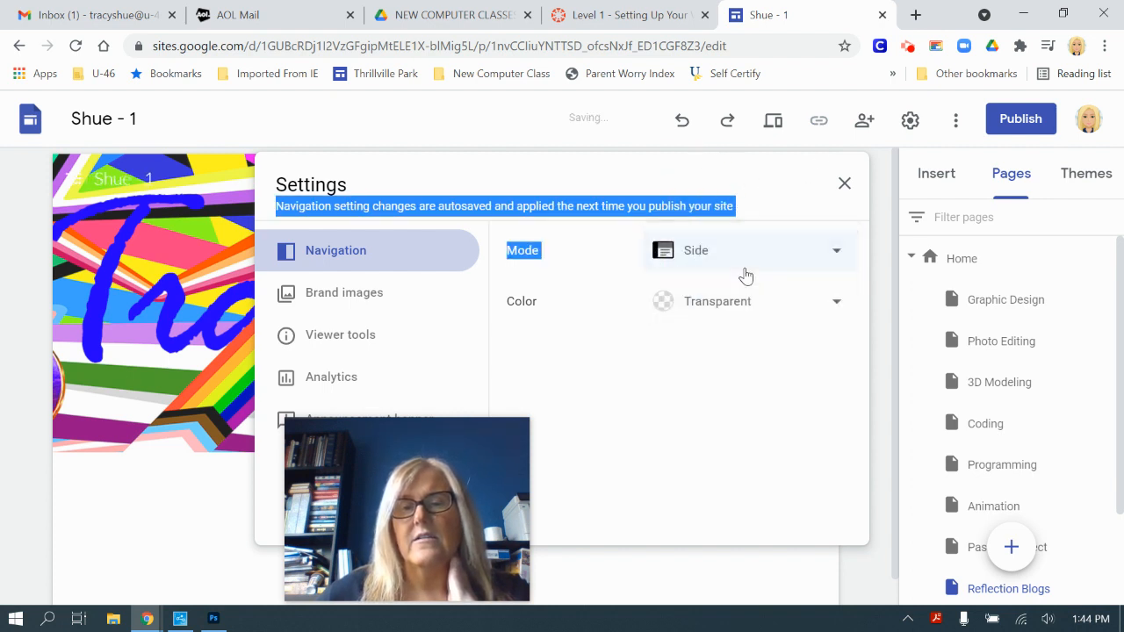
pyautogui.click(843, 192)
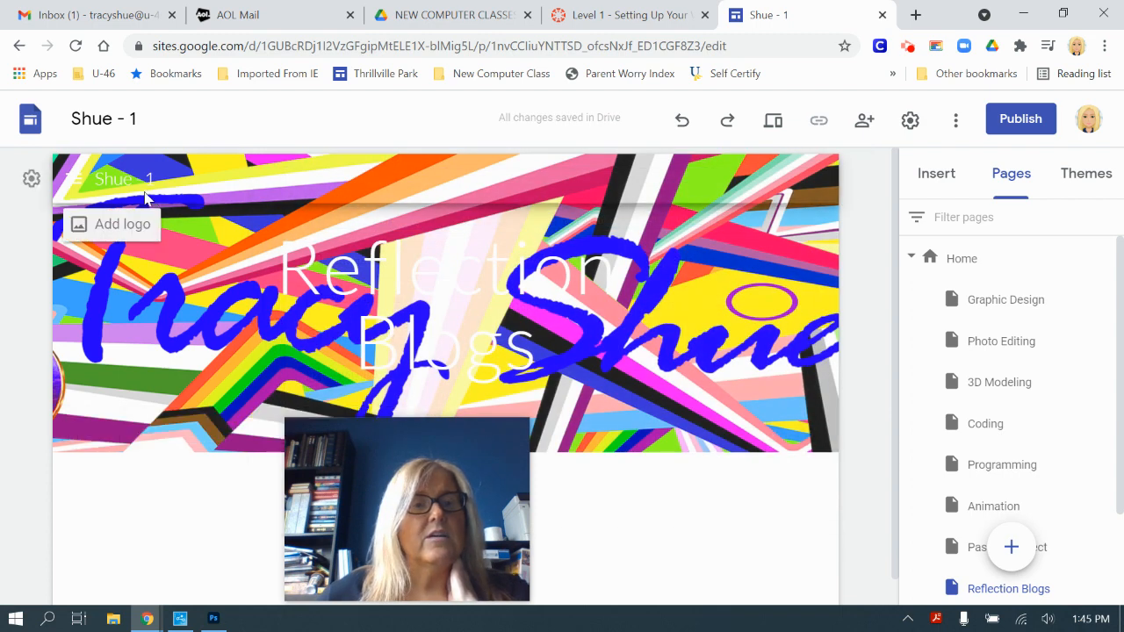
pyautogui.click(78, 182)
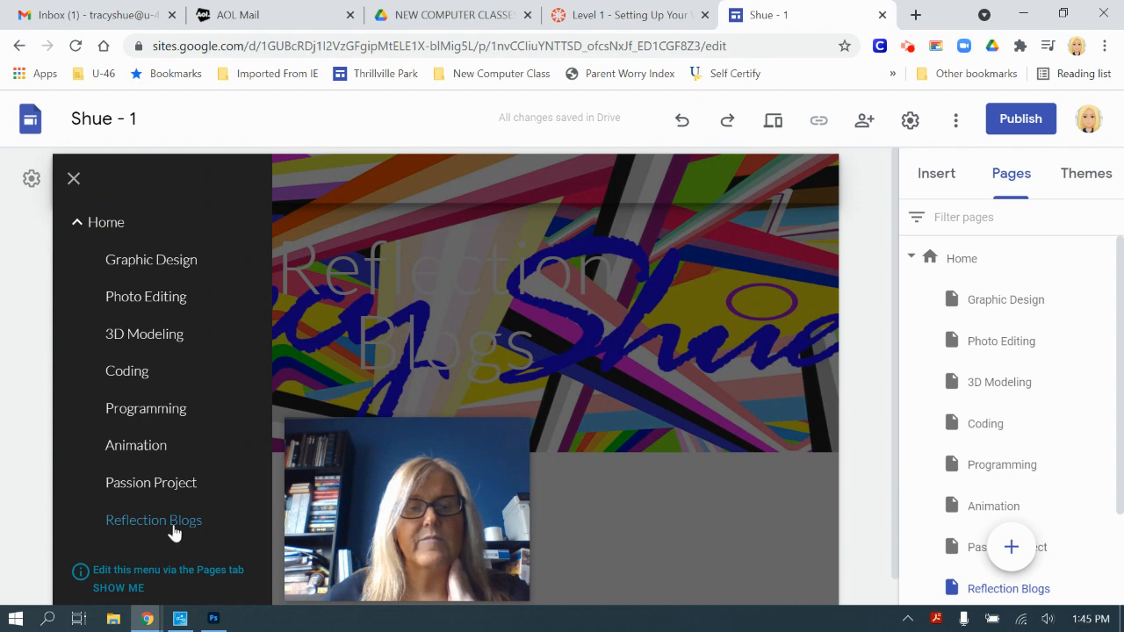
pyautogui.click(74, 177)
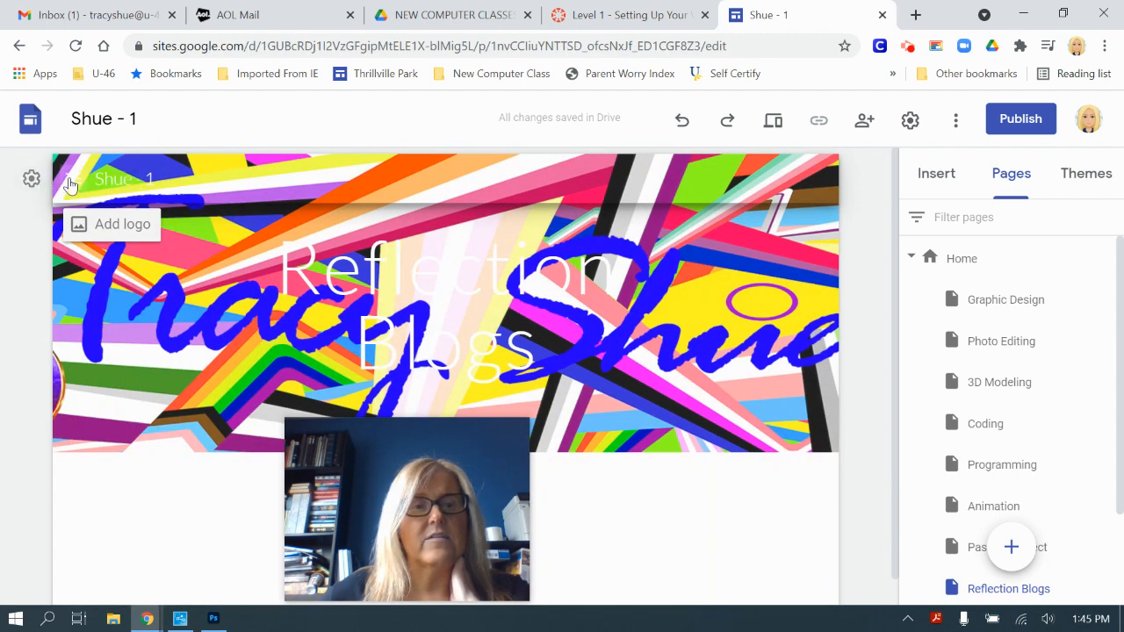
# Step: Switch the site navigation mode to Top in Settings
pyautogui.click(911, 121)
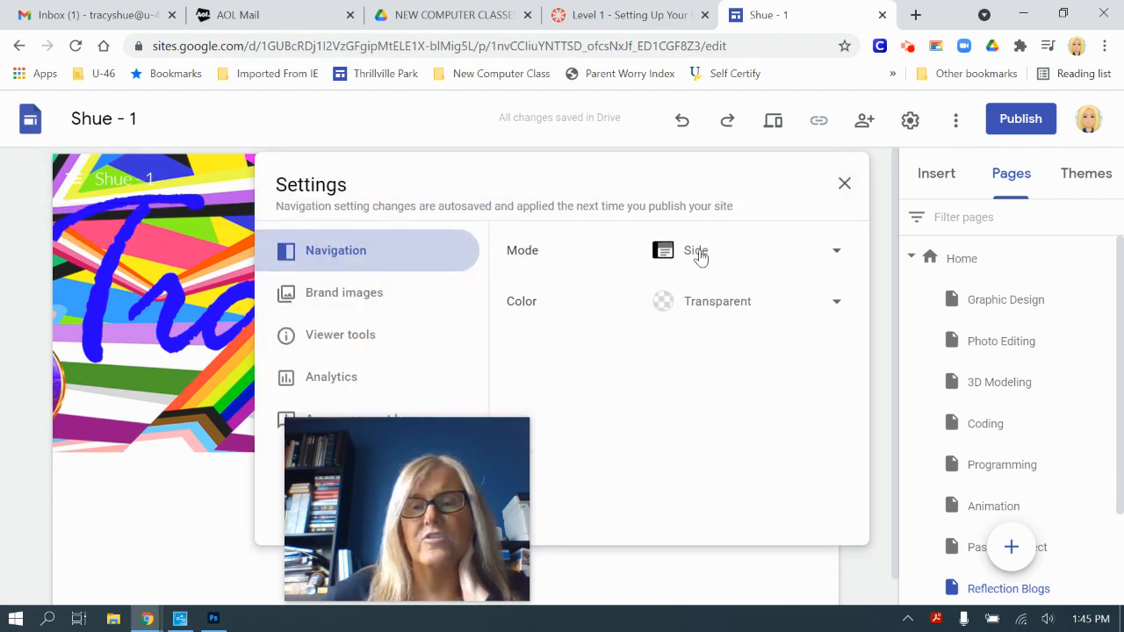
pyautogui.click(699, 255)
pyautogui.click(706, 219)
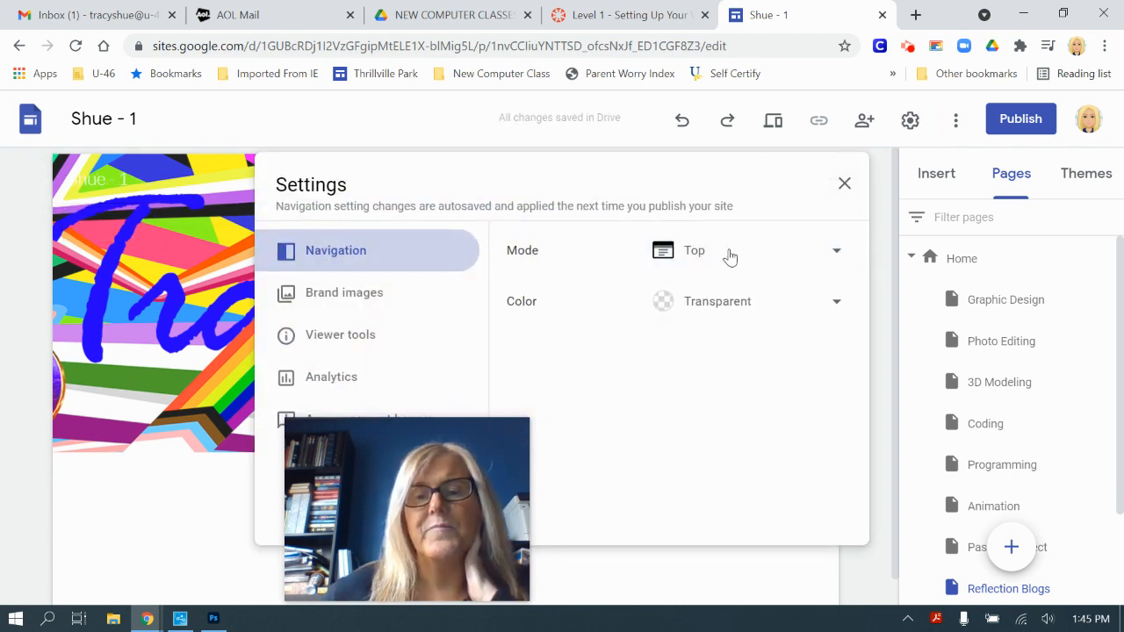
pyautogui.click(844, 184)
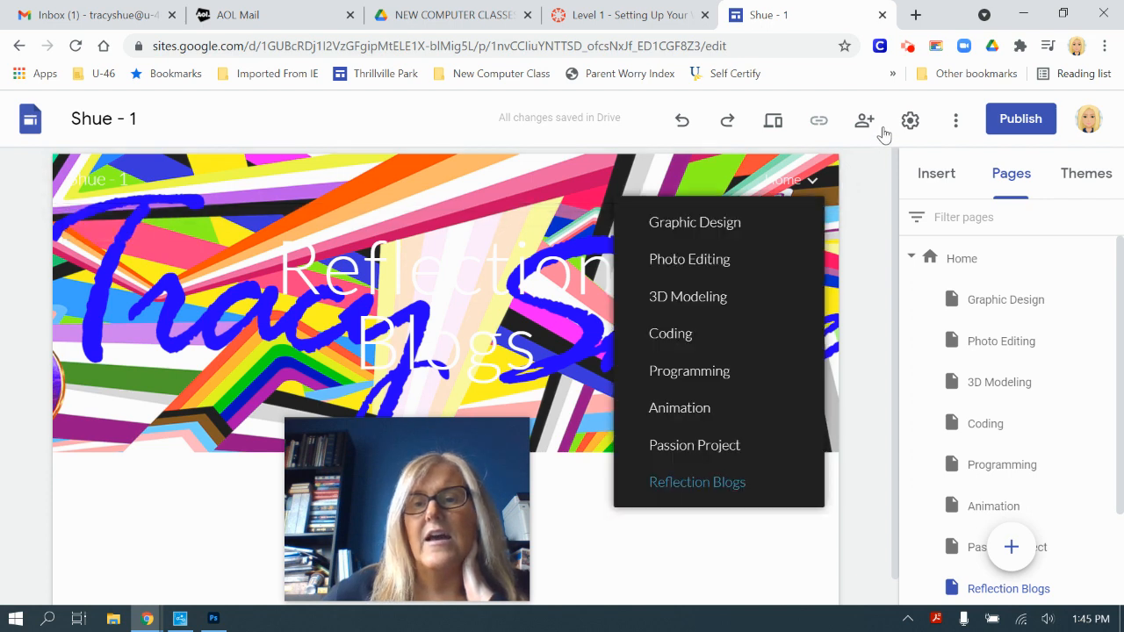
# Step: Try a White navigation bar colour, then a Black one
pyautogui.click(910, 121)
pyautogui.click(708, 309)
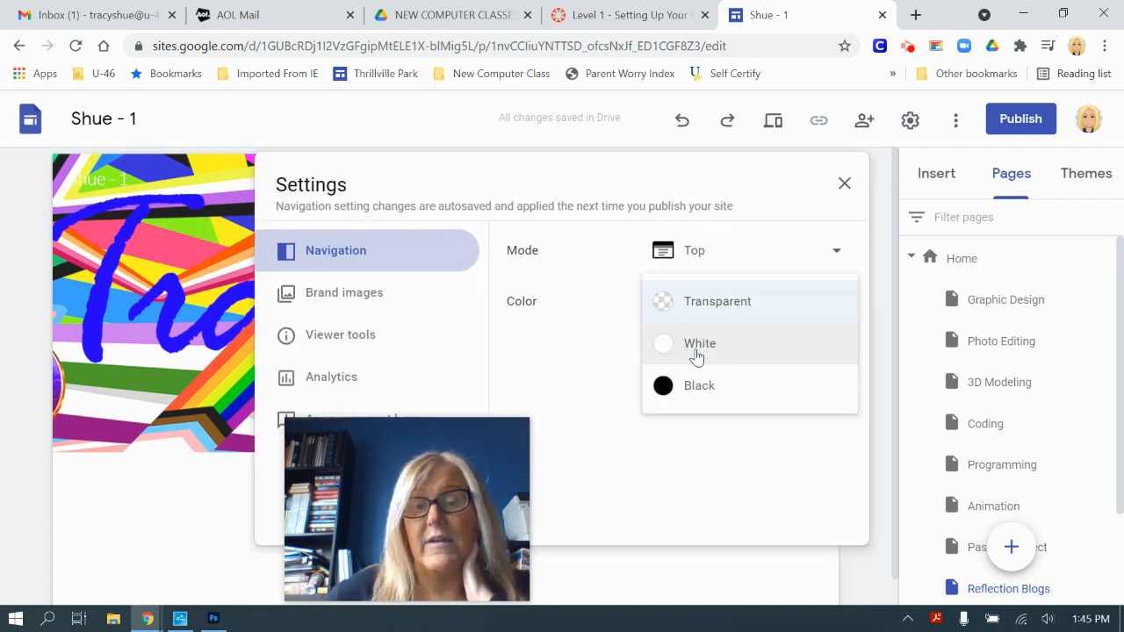
pyautogui.click(698, 351)
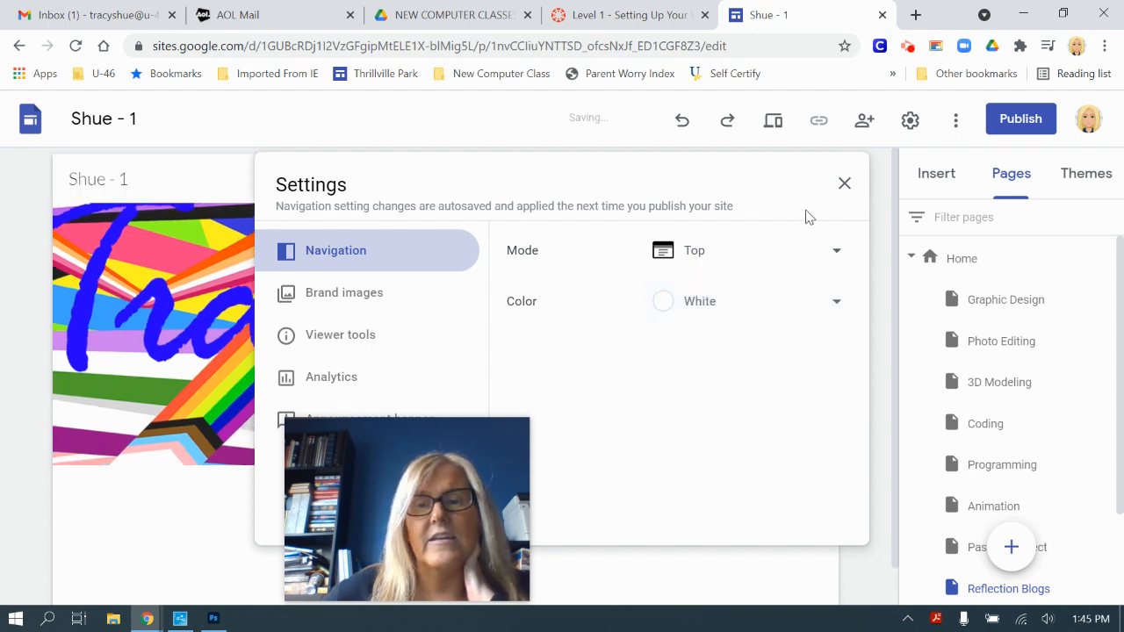
pyautogui.click(844, 182)
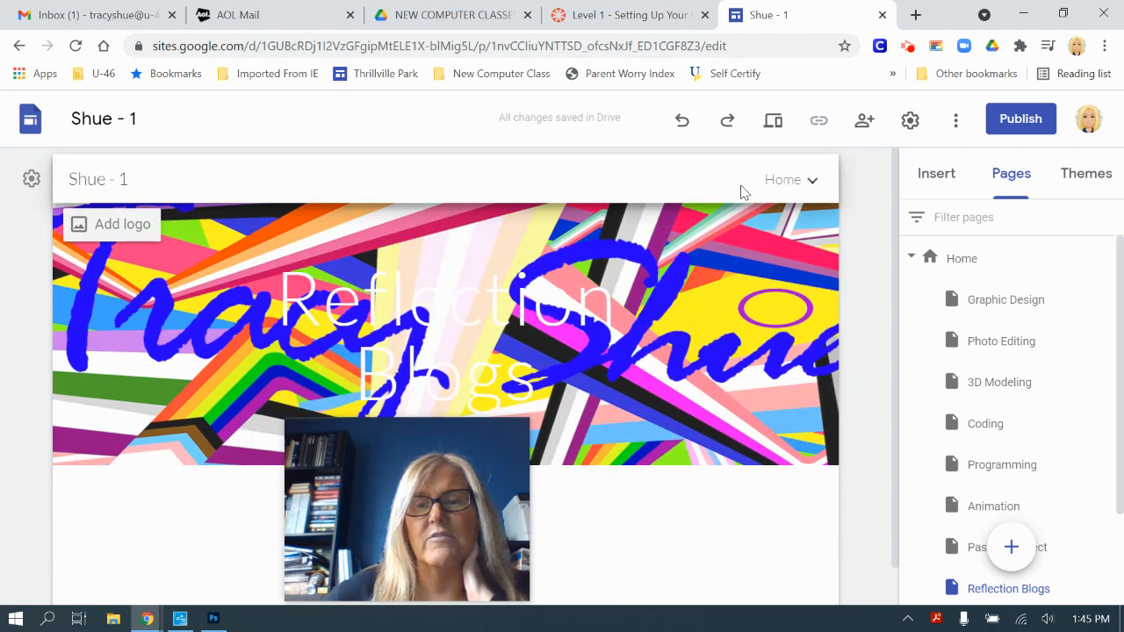
pyautogui.moveTo(780, 175)
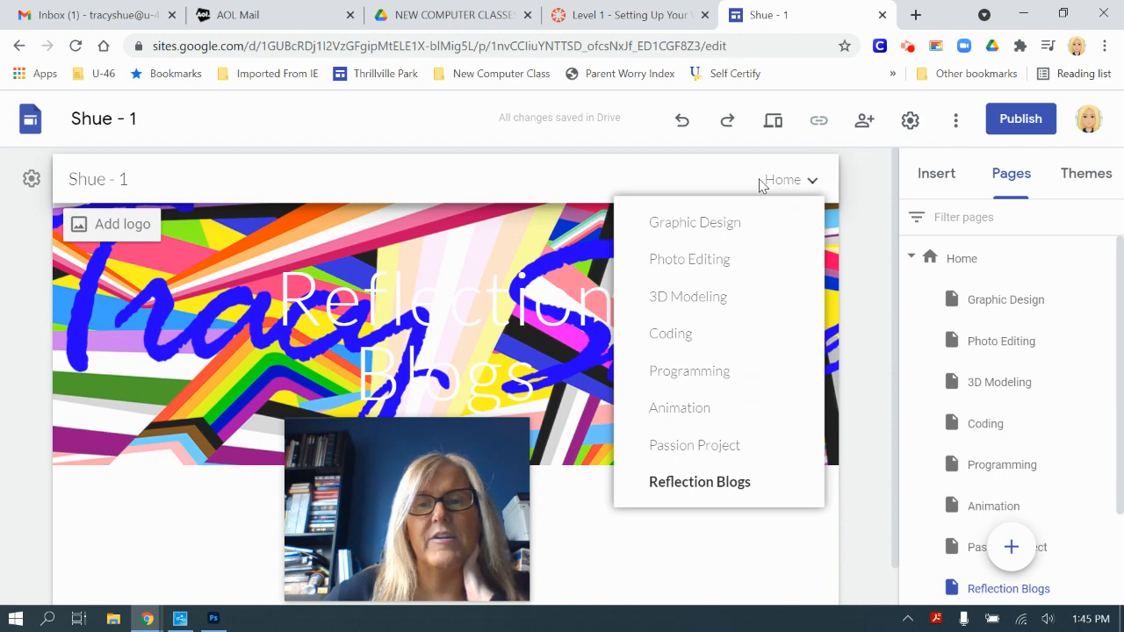
pyautogui.click(910, 120)
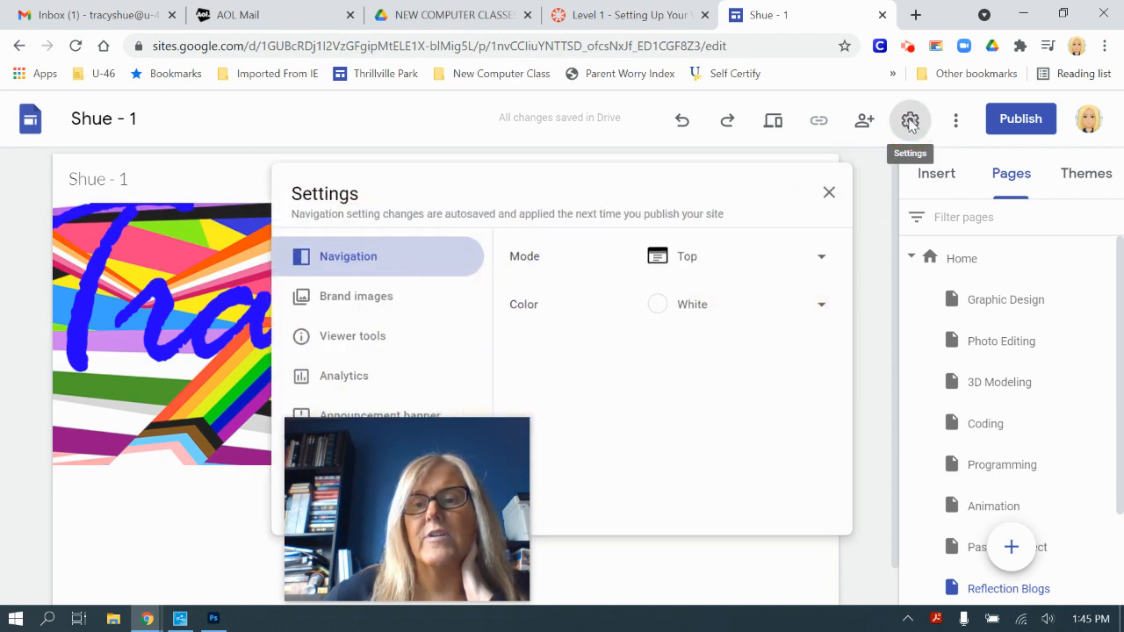
pyautogui.click(690, 304)
pyautogui.click(693, 348)
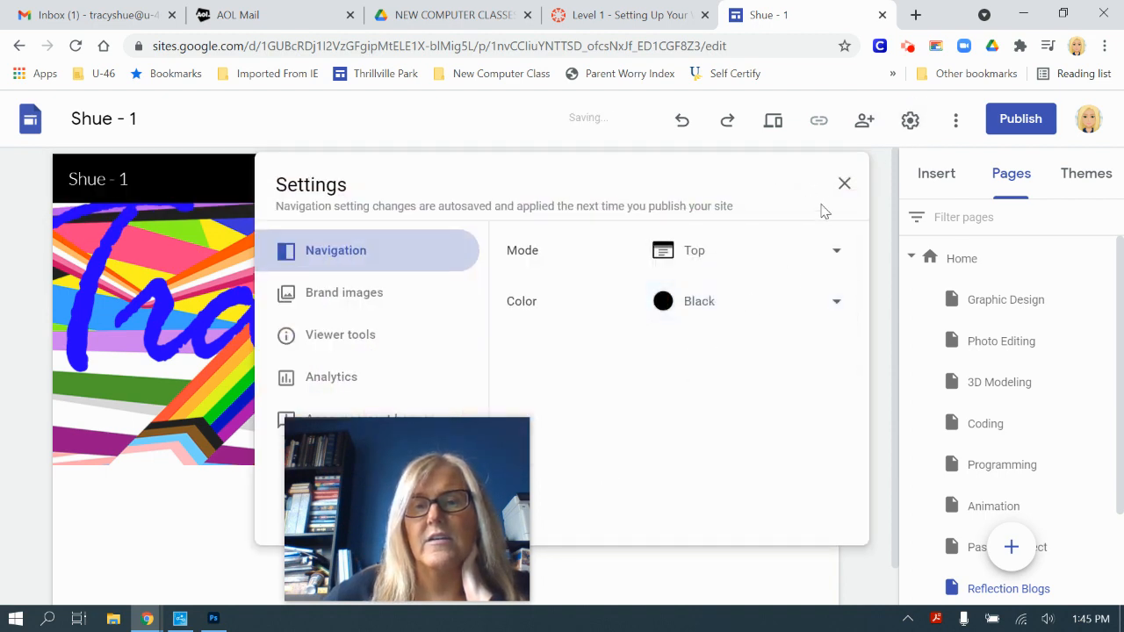
pyautogui.click(844, 183)
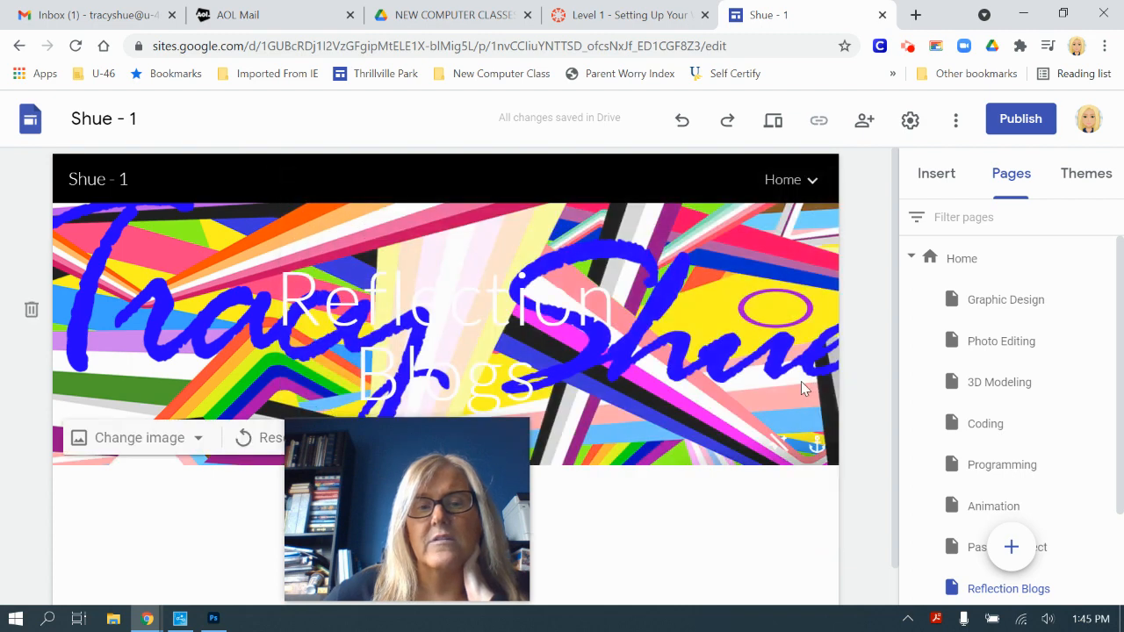
# Step: Set the navigation back to Side mode with a Transparent colour
pyautogui.click(909, 119)
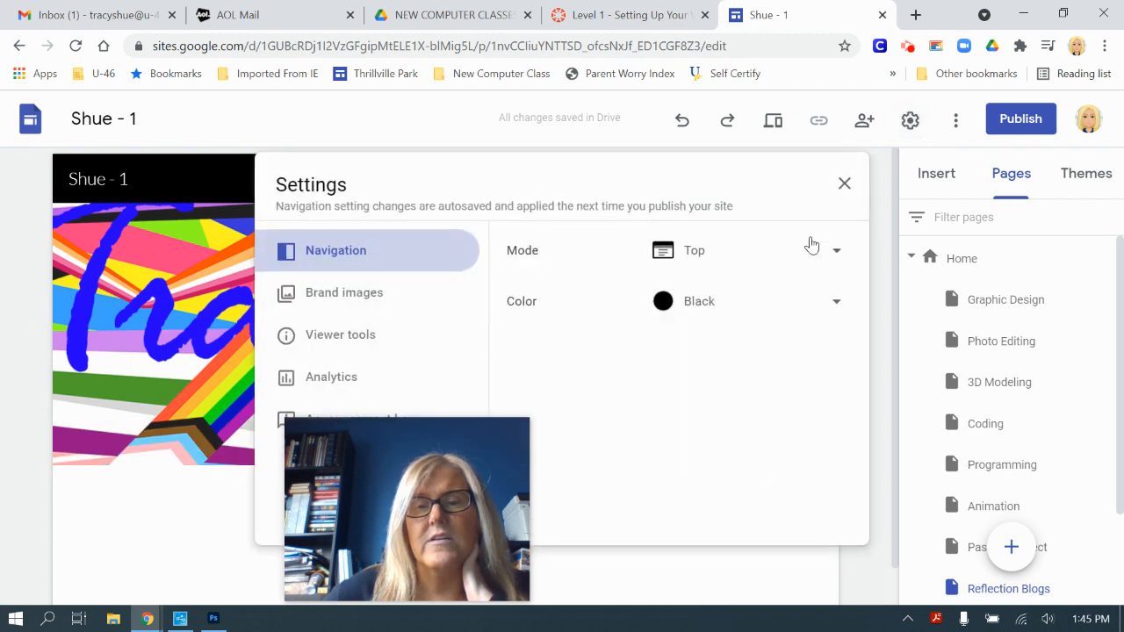
pyautogui.click(797, 254)
pyautogui.click(717, 261)
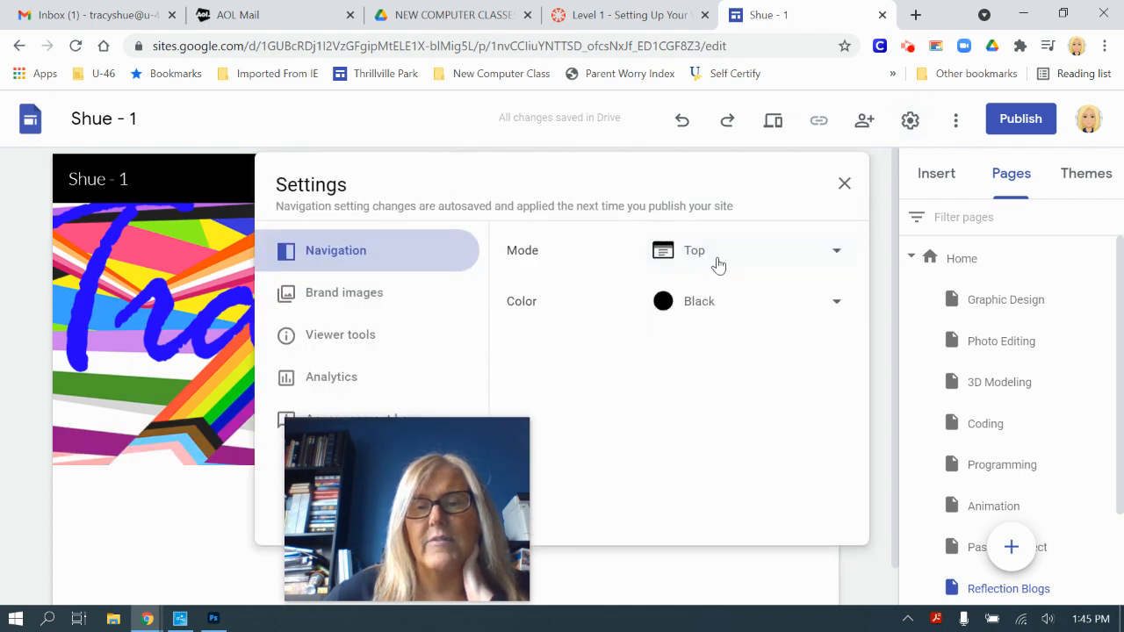
pyautogui.click(817, 259)
pyautogui.click(765, 299)
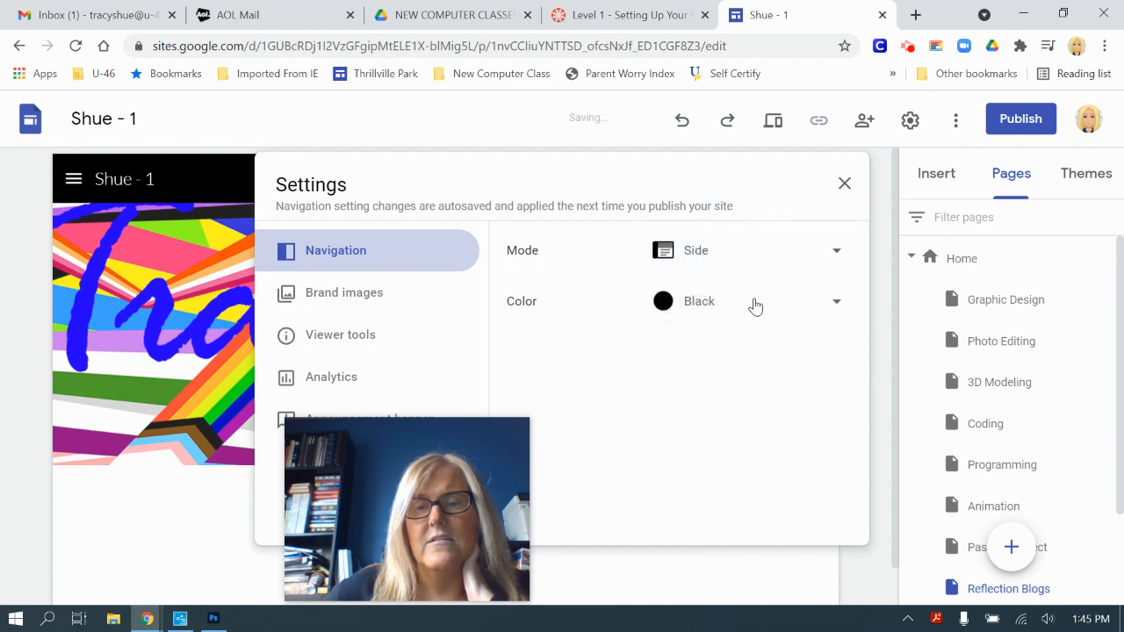
pyautogui.click(851, 302)
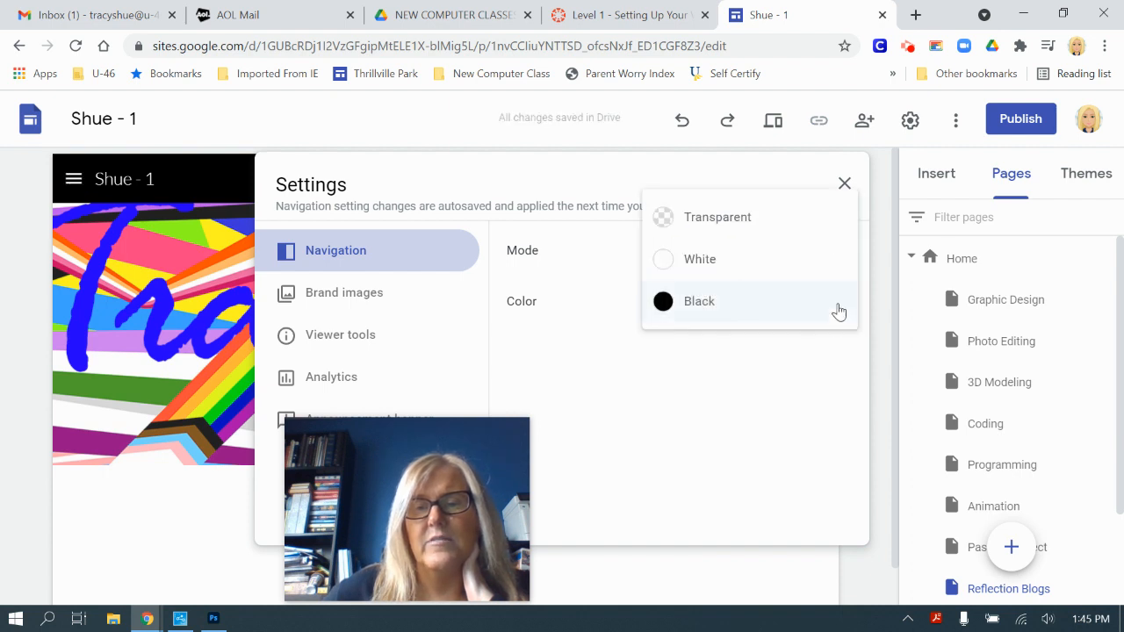
pyautogui.click(780, 231)
pyautogui.moveTo(756, 168); pyautogui.dragTo(786, 134)
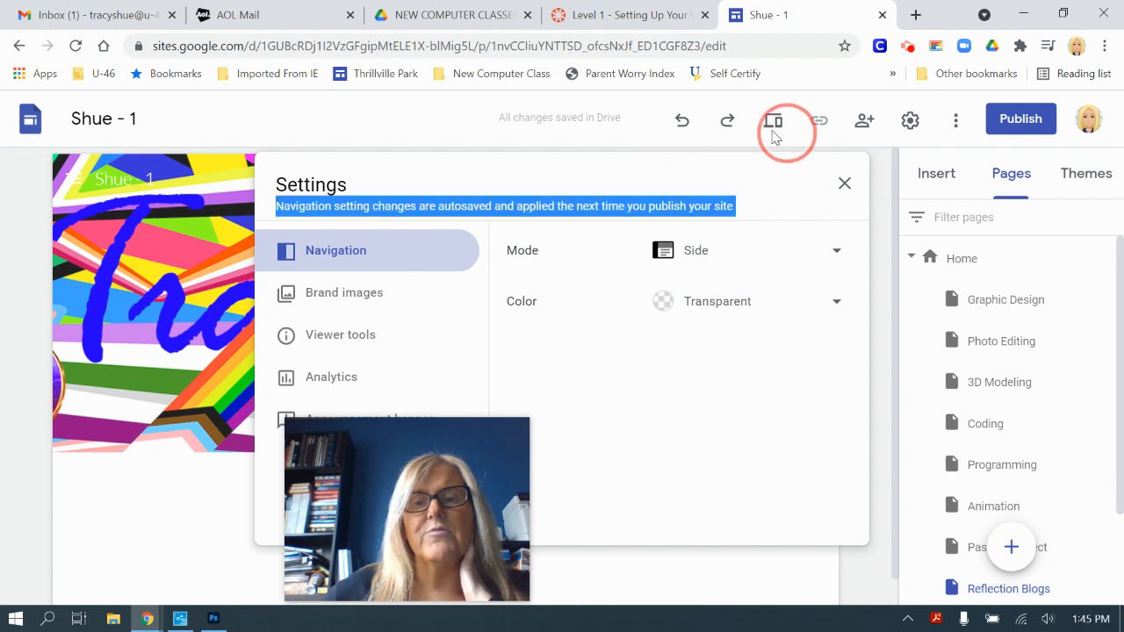
pyautogui.moveTo(367, 433); pyautogui.dragTo(887, 401)
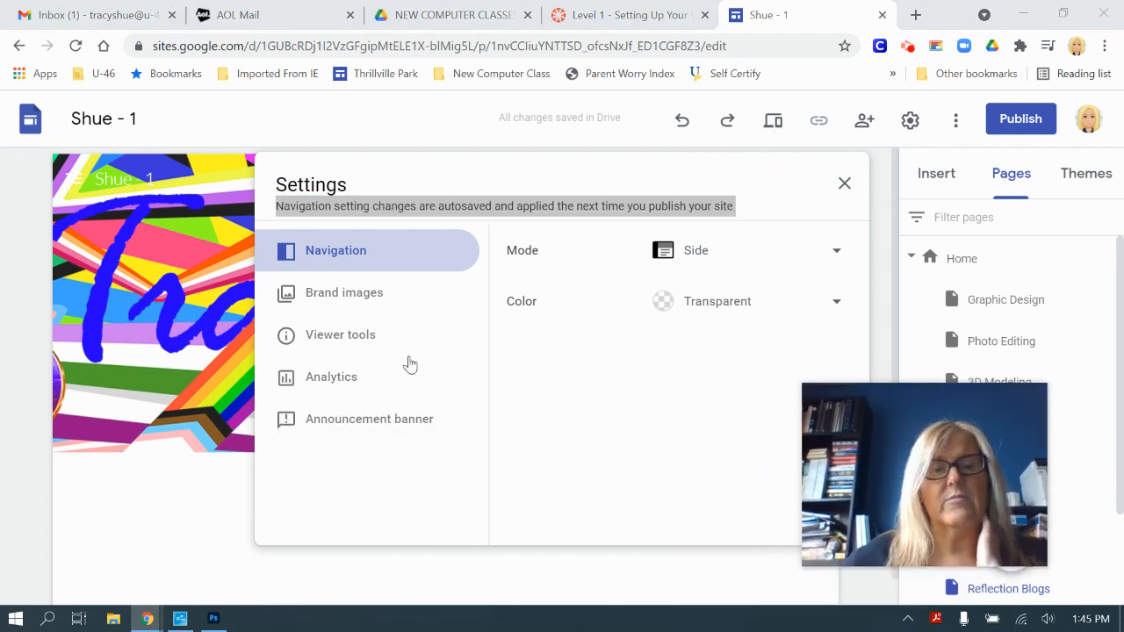
# Step: Upload Robot Layers (5).png as the site logo in Brand images, then delete it
pyautogui.click(357, 299)
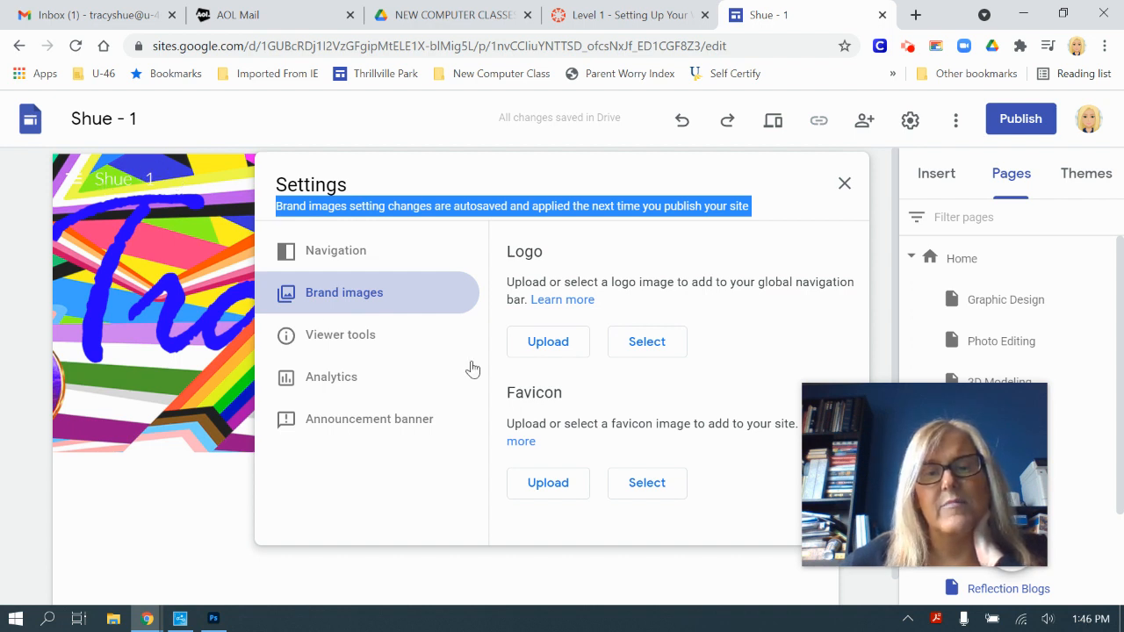
pyautogui.click(552, 354)
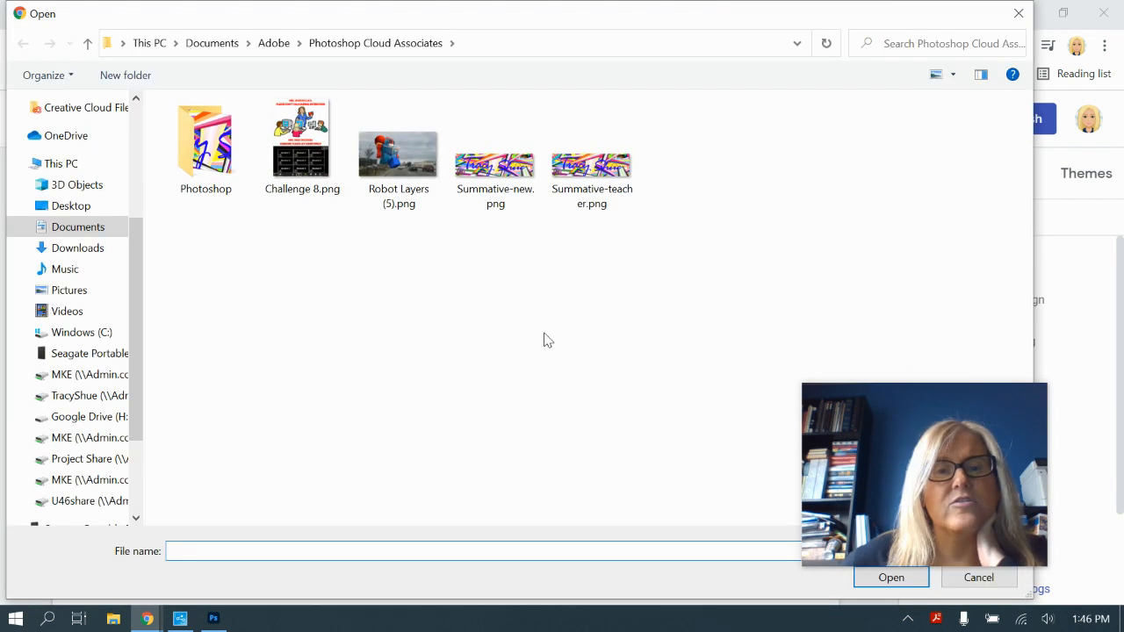
pyautogui.click(416, 173)
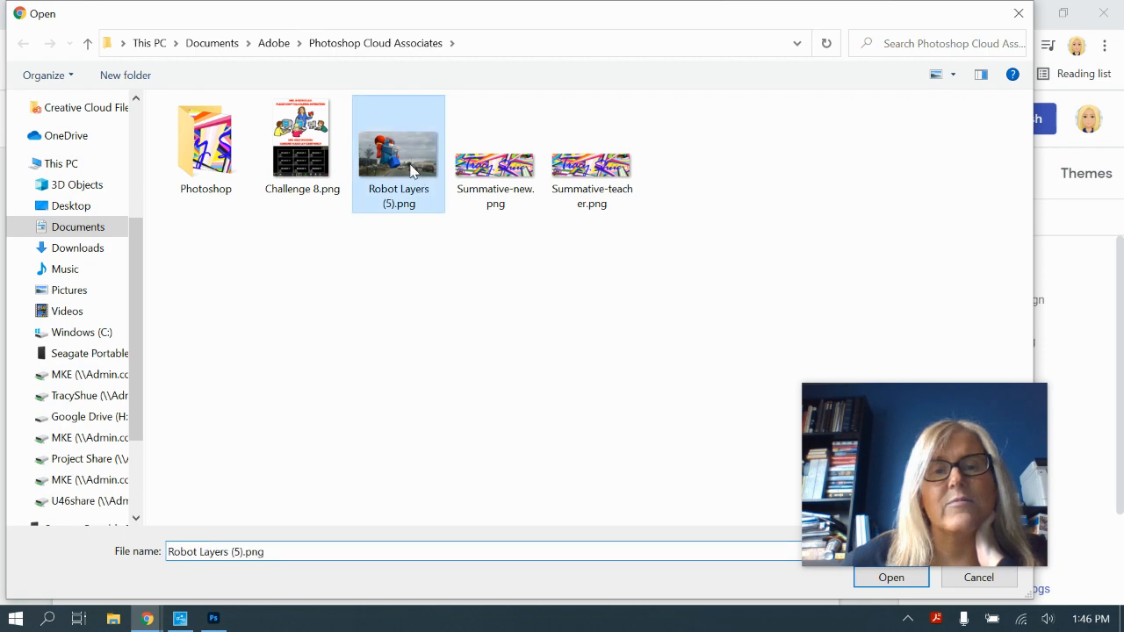
pyautogui.moveTo(831, 427); pyautogui.dragTo(850, 400)
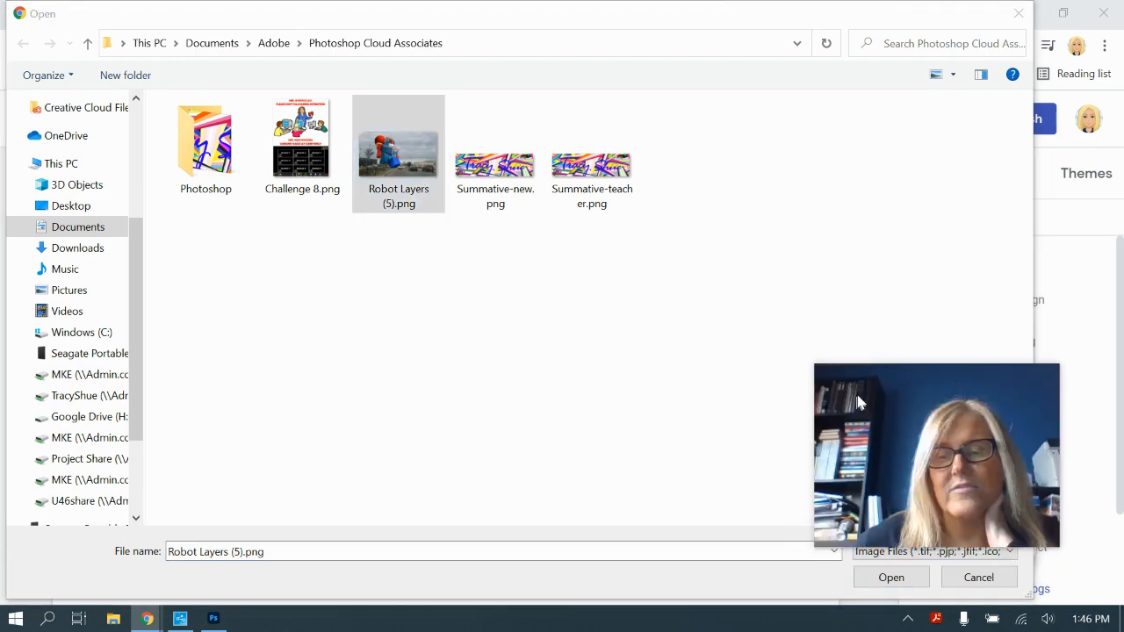
pyautogui.click(897, 583)
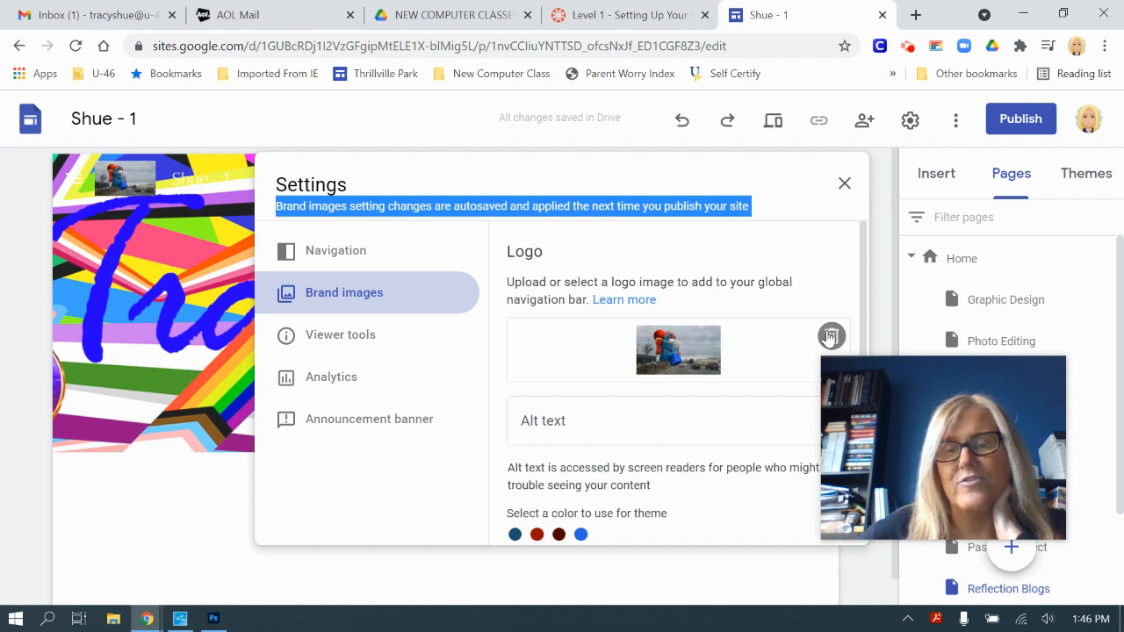
pyautogui.click(832, 337)
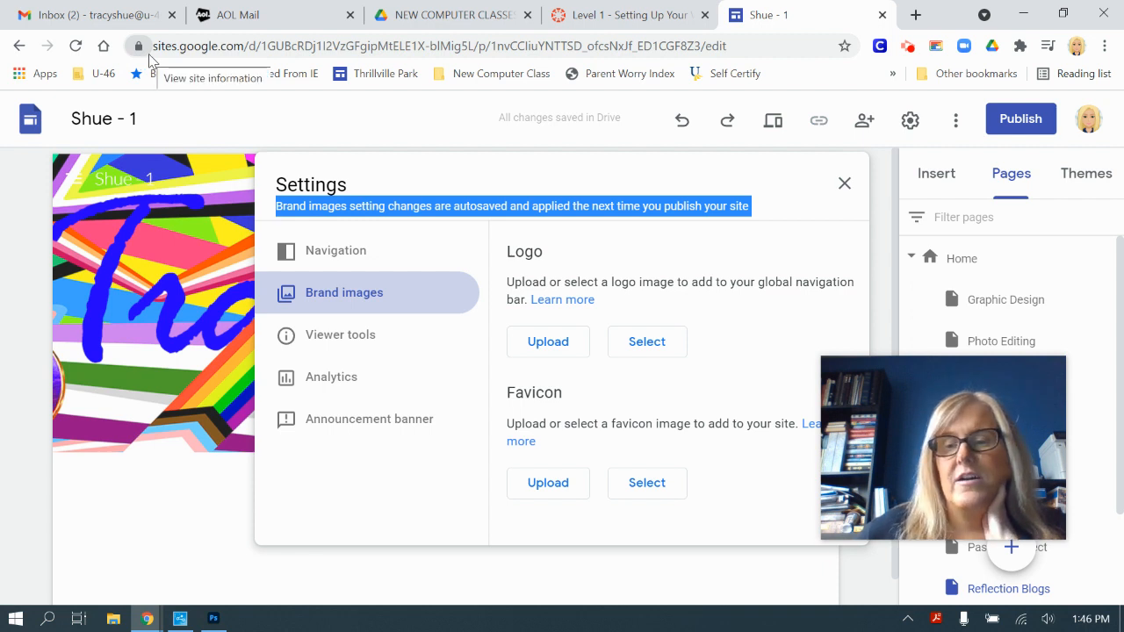
# Step: Look through Viewer tools and Analytics settings, ending on the Announcement banner section
pyautogui.click(341, 345)
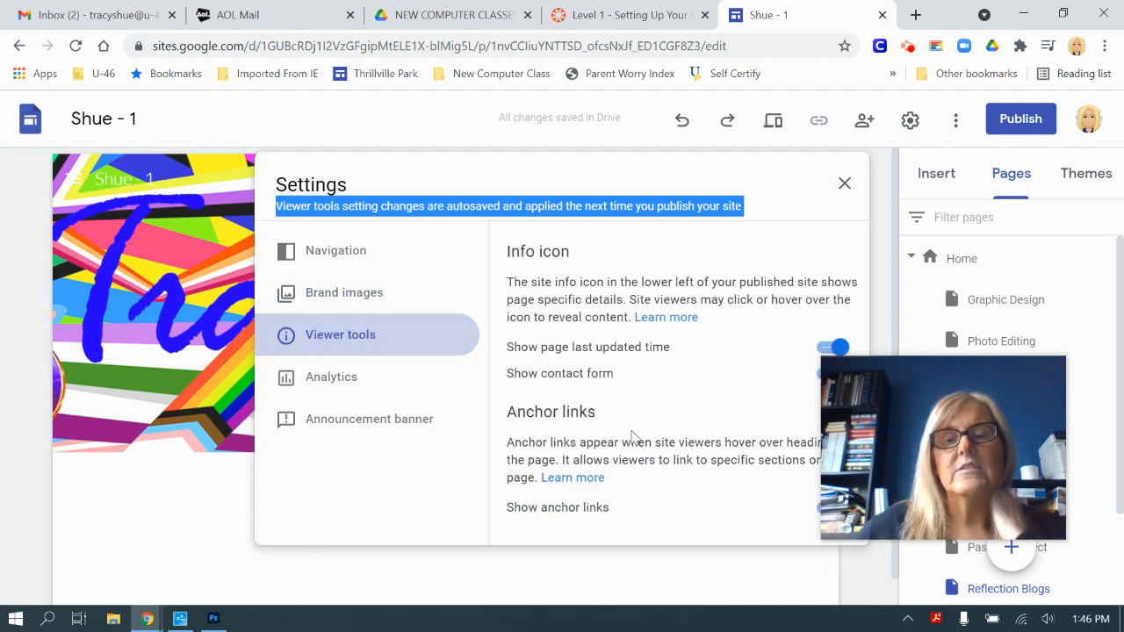
pyautogui.moveTo(876, 405)
pyautogui.moveTo(859, 387); pyautogui.dragTo(912, 384)
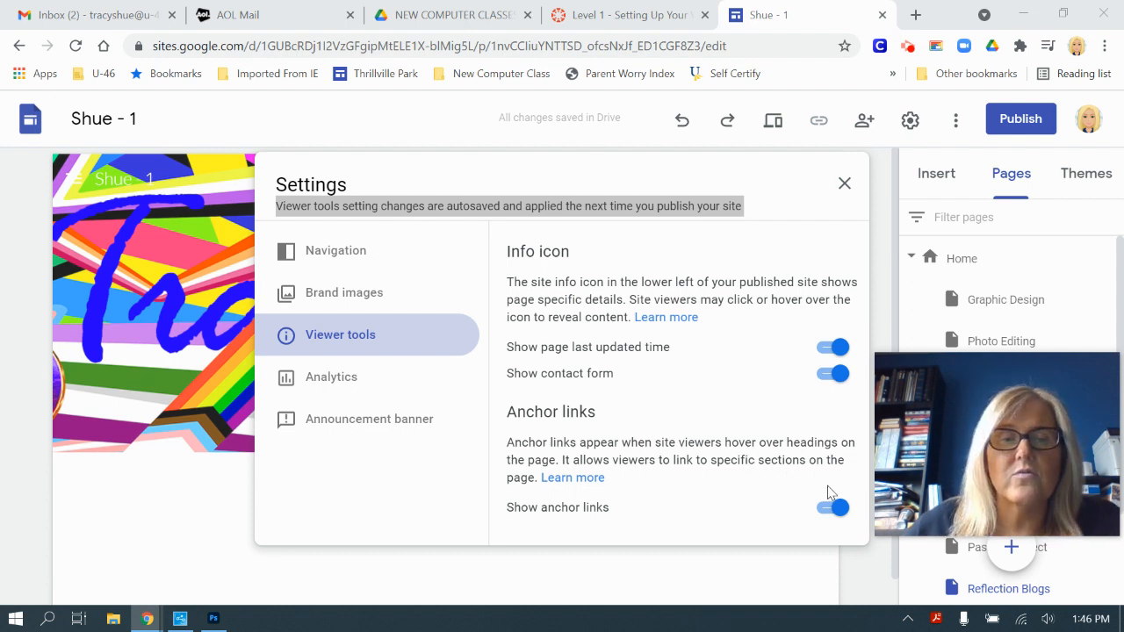
pyautogui.click(356, 381)
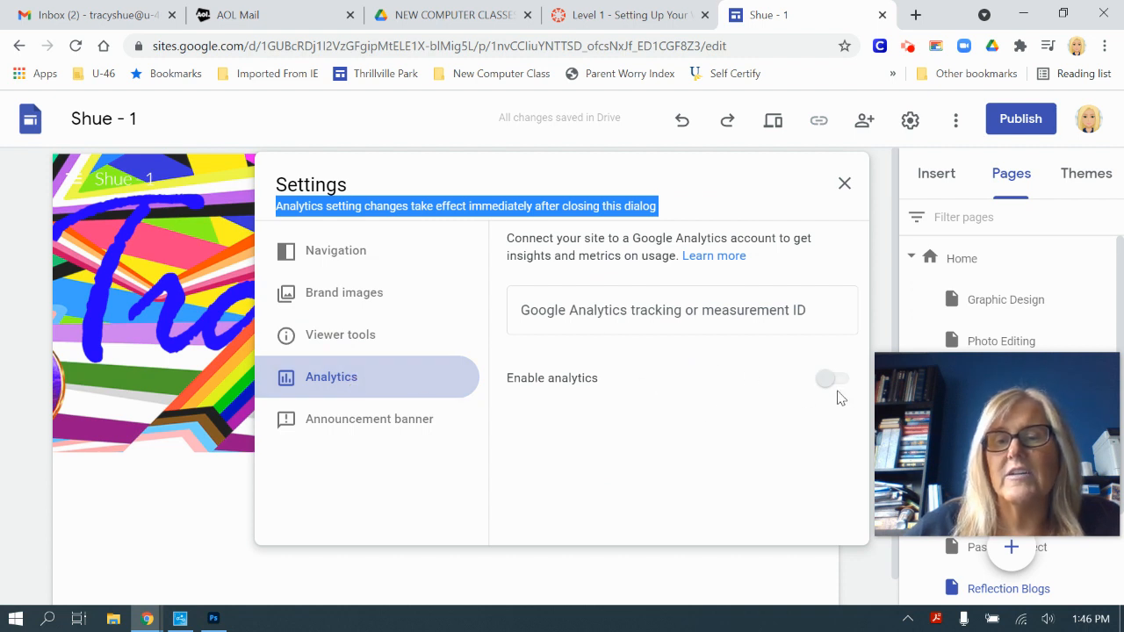
pyautogui.click(375, 426)
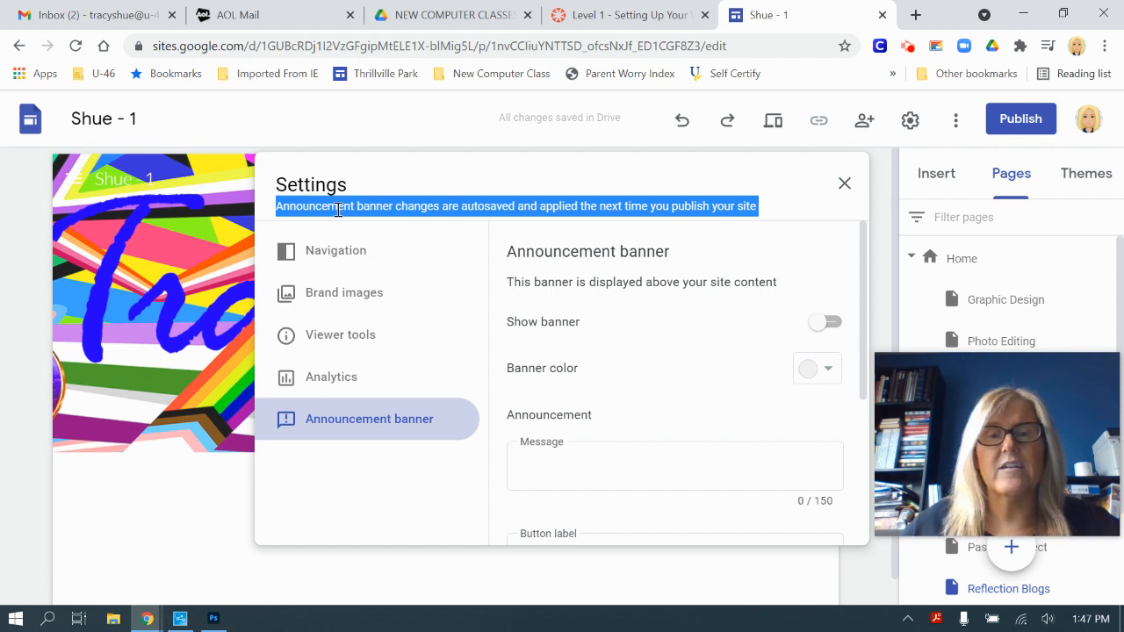
# Step: Turn on a blue announcement banner reading 'Do your homework!' and preview it
pyautogui.click(835, 329)
pyautogui.click(827, 370)
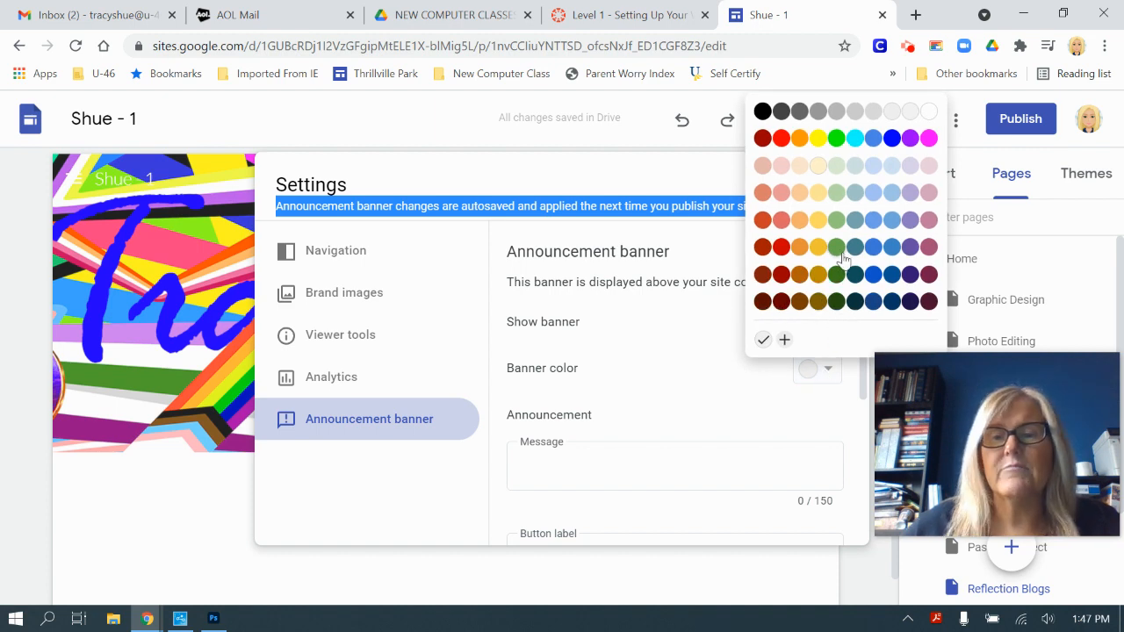
pyautogui.click(891, 139)
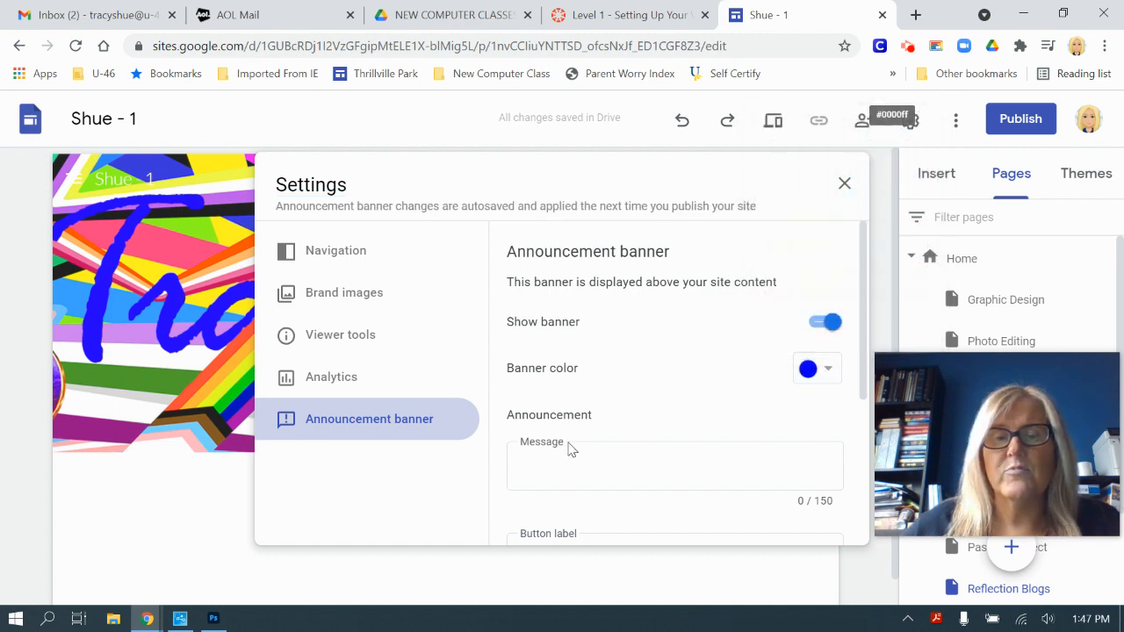
pyautogui.click(603, 462)
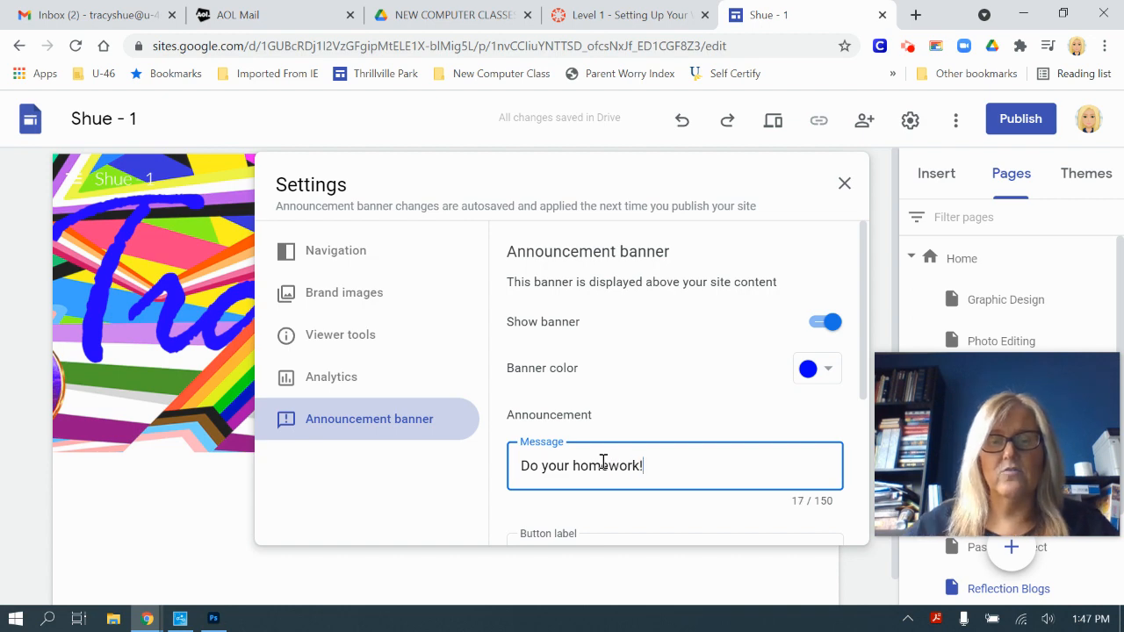
pyautogui.click(844, 182)
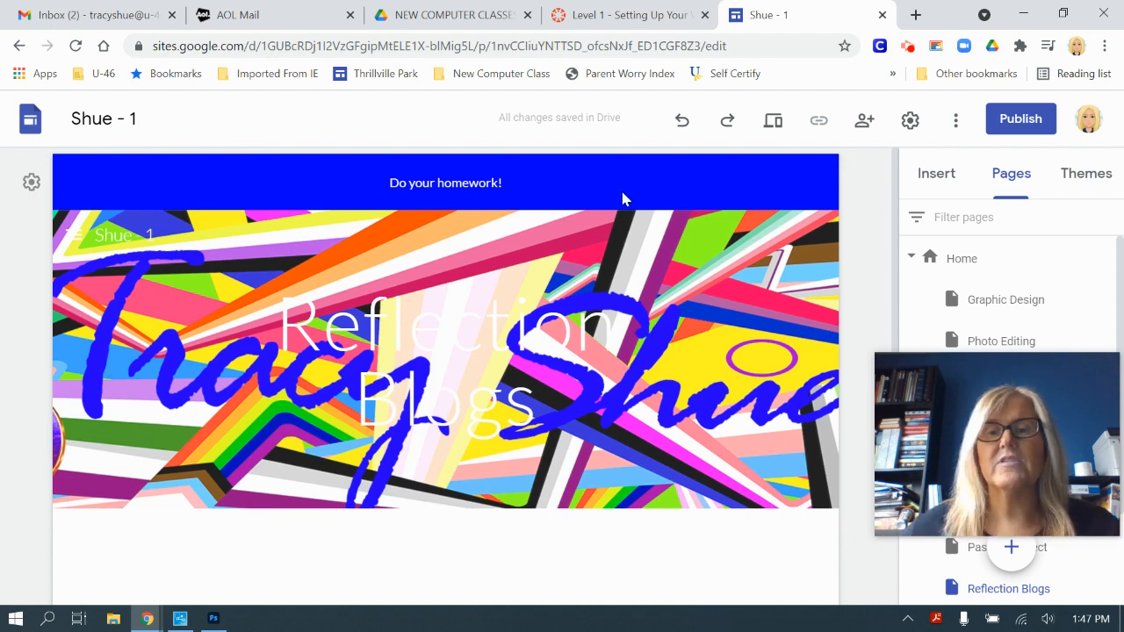
# Step: Switch the announcement banner back off in Settings
pyautogui.click(910, 121)
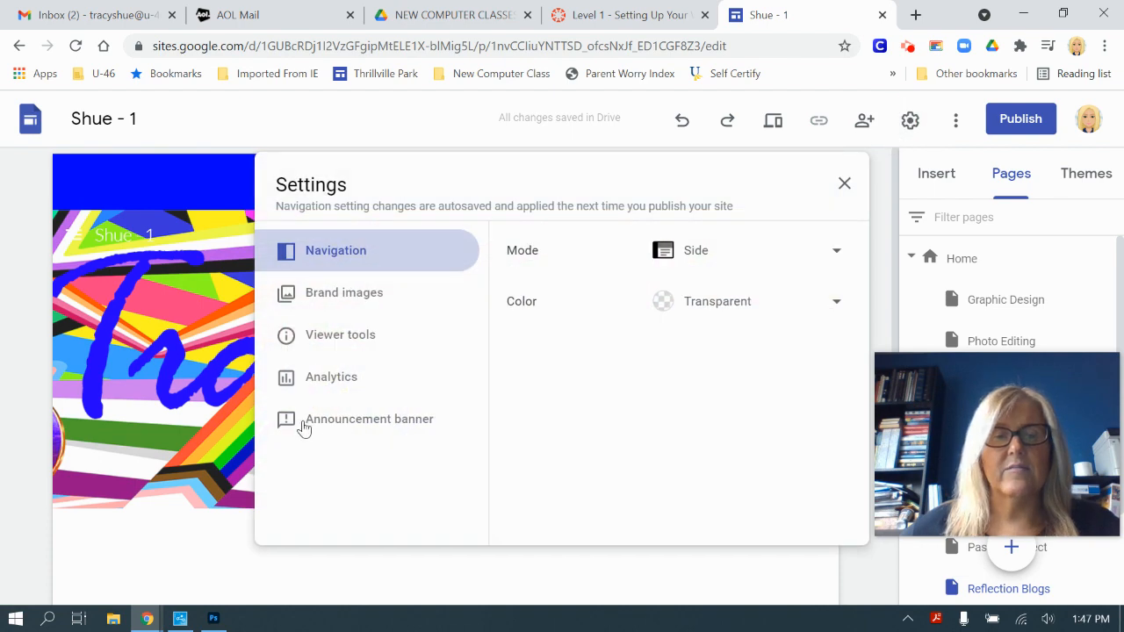
pyautogui.click(316, 426)
pyautogui.click(824, 323)
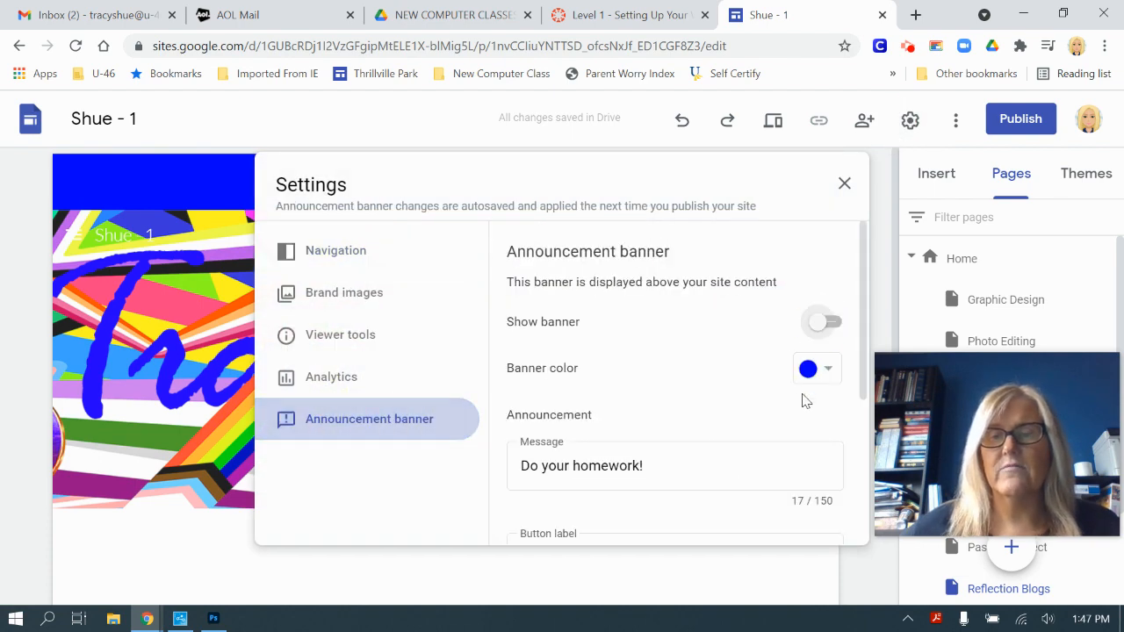
pyautogui.click(843, 187)
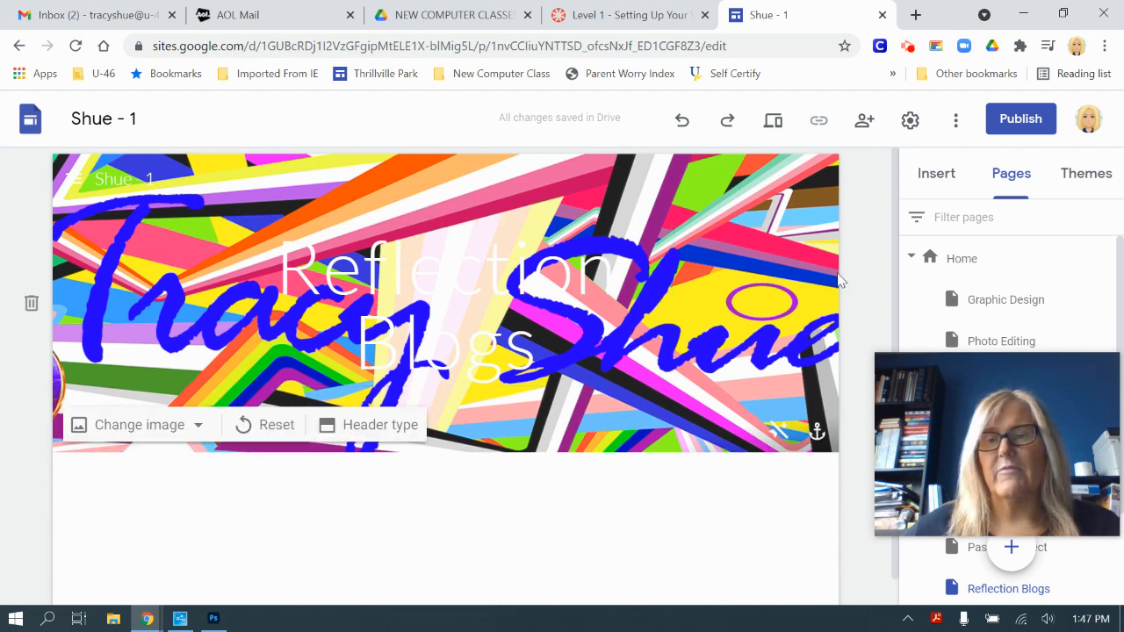
# Step: Read the Canvas footer and share-settings instructions, then return to the Home page editor
pyautogui.click(974, 269)
pyautogui.click(636, 14)
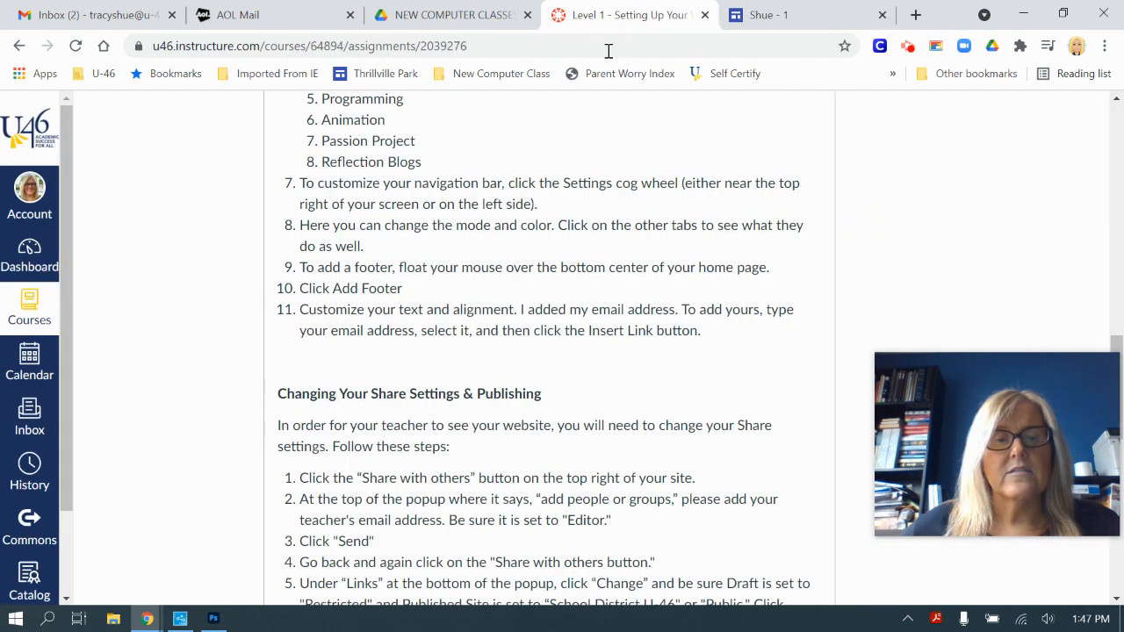
pyautogui.scroll(-1, 563, 224)
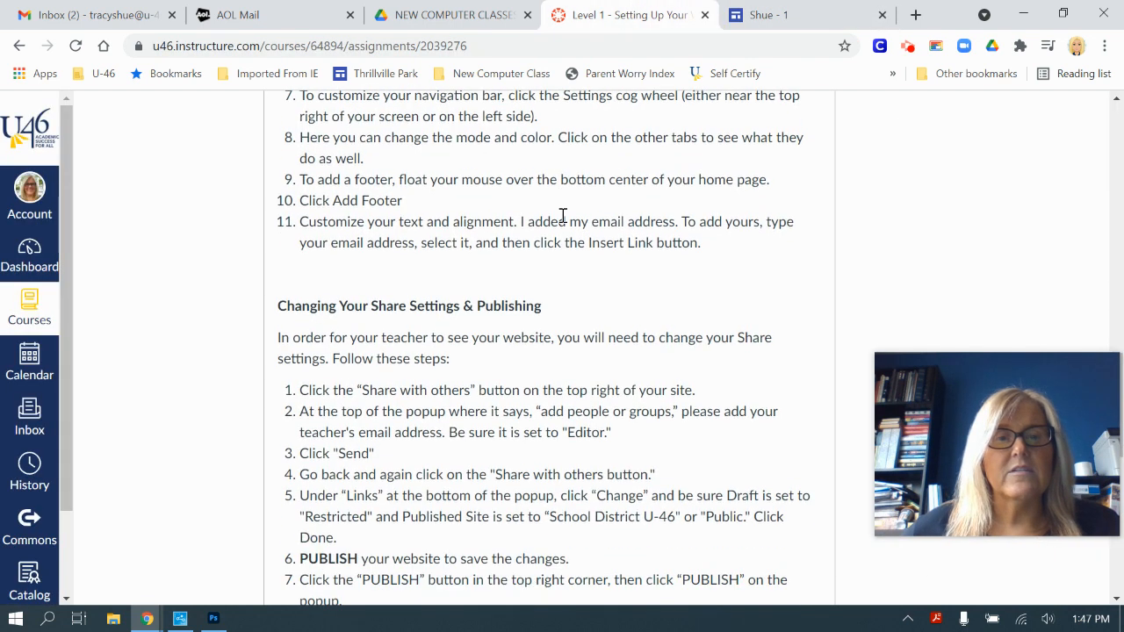
pyautogui.scroll(1, 548, 222)
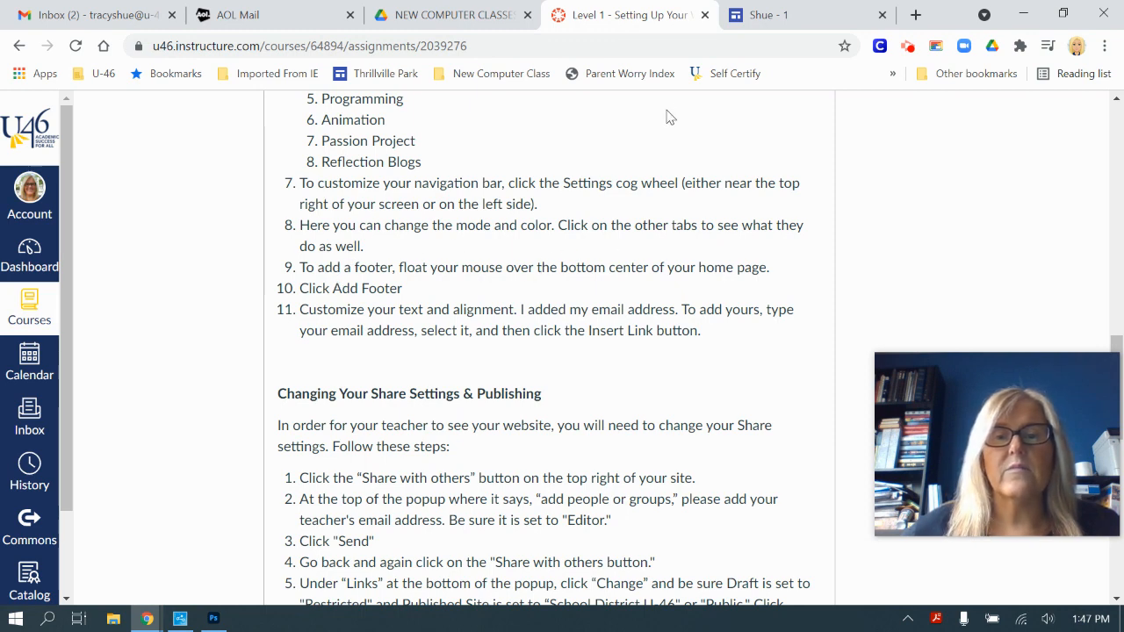
pyautogui.click(760, 15)
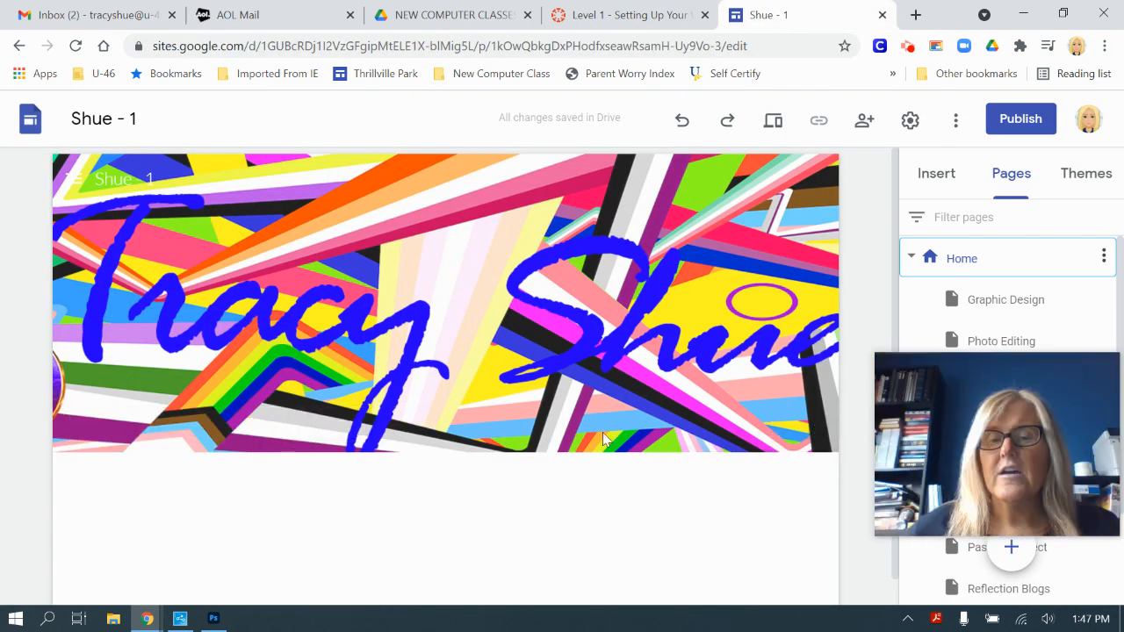
# Step: Add a Home page footer with a 'Contact Me:' line and the owner's e-mail address
pyautogui.scroll(-1, 662, 451)
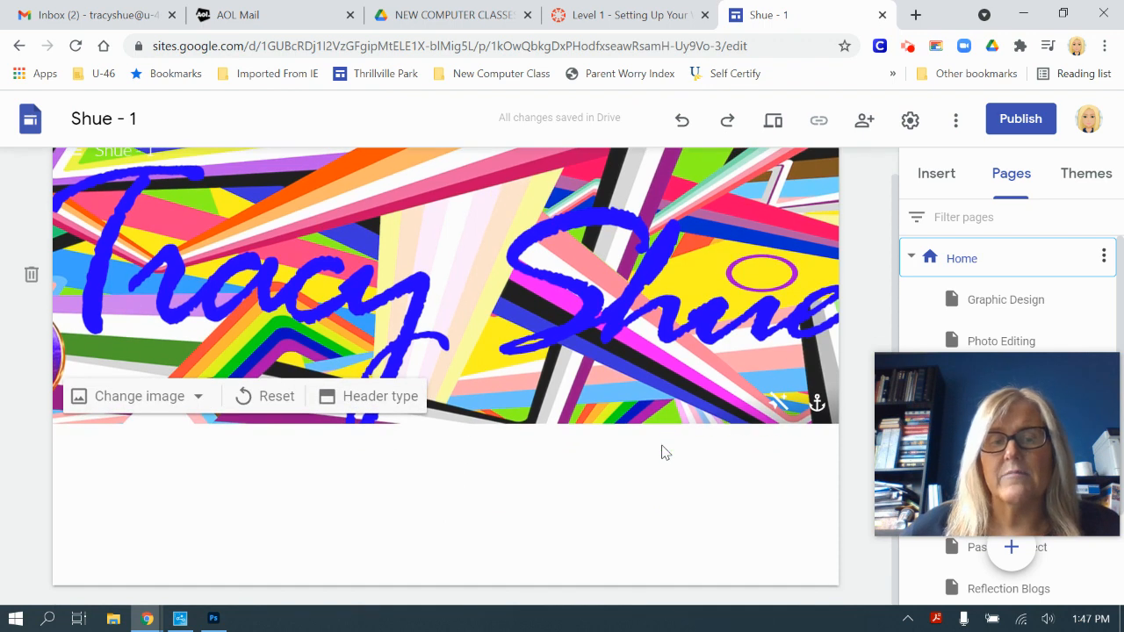
pyautogui.moveTo(491, 548)
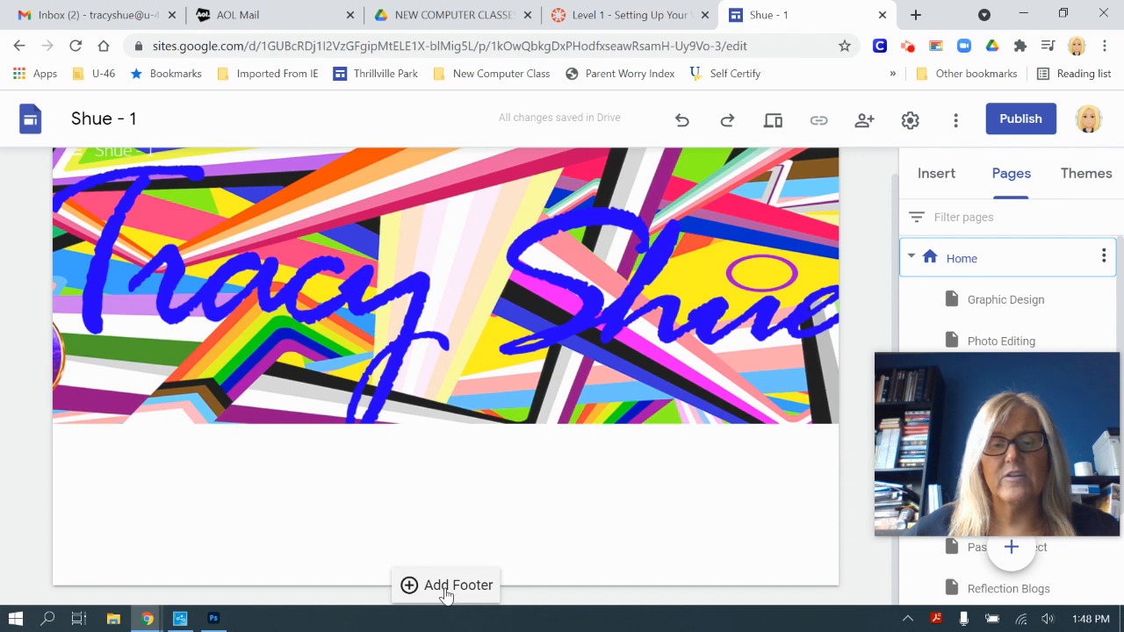
pyautogui.click(450, 586)
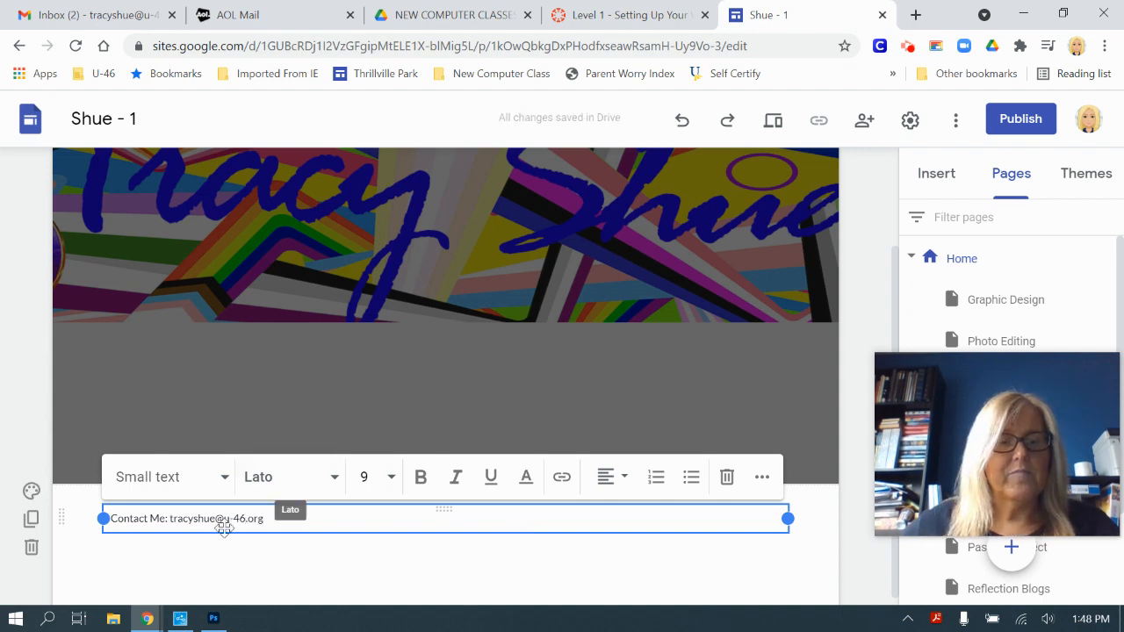
pyautogui.moveTo(283, 522); pyautogui.dragTo(120, 497)
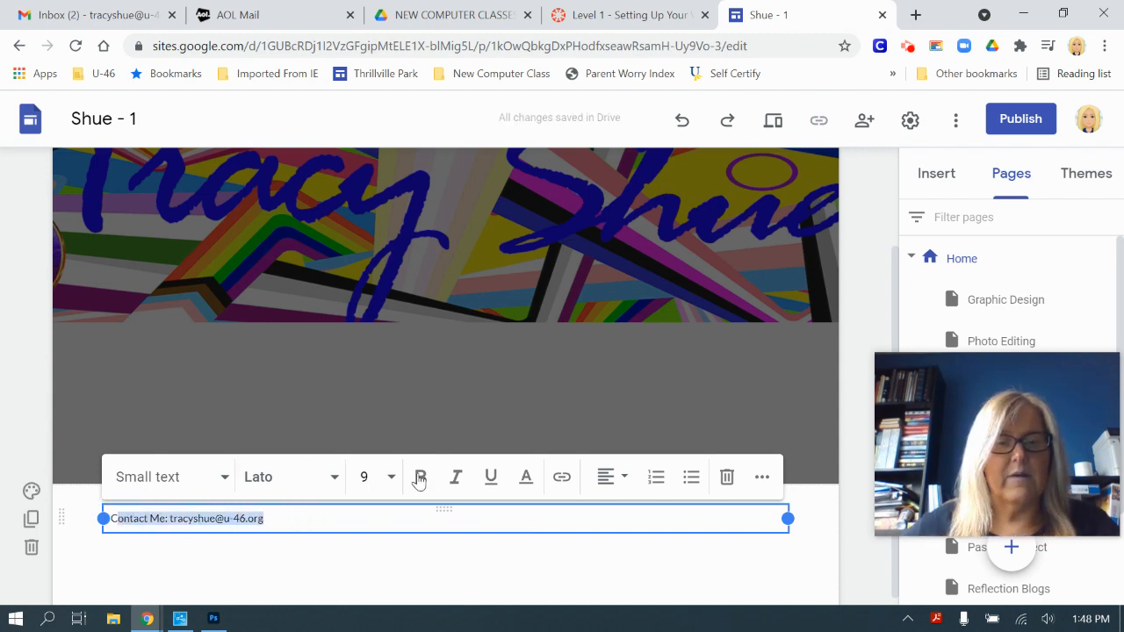
pyautogui.moveTo(290, 525); pyautogui.dragTo(99, 518)
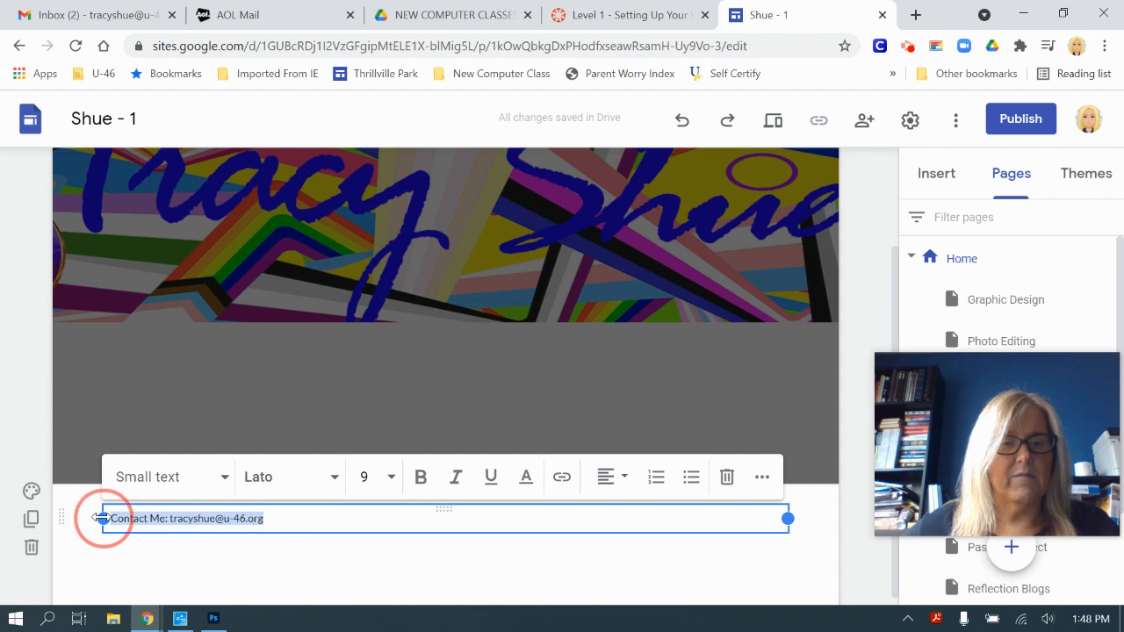
# Step: Make the footer contact line a Subheading in the Droid Serif font
pyautogui.click(224, 477)
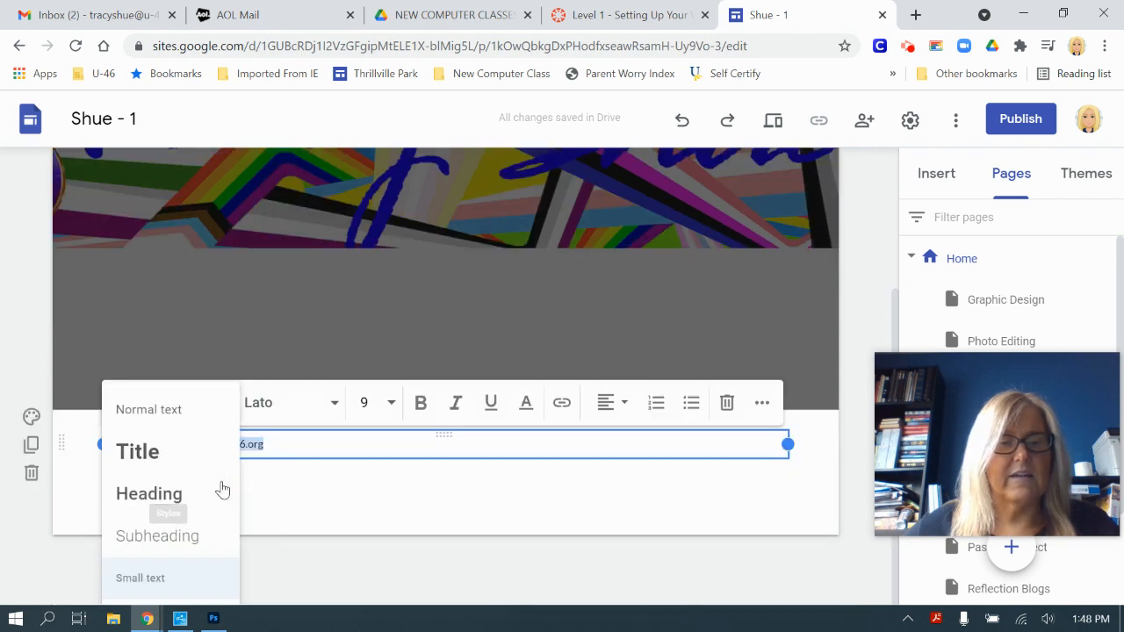
pyautogui.click(207, 539)
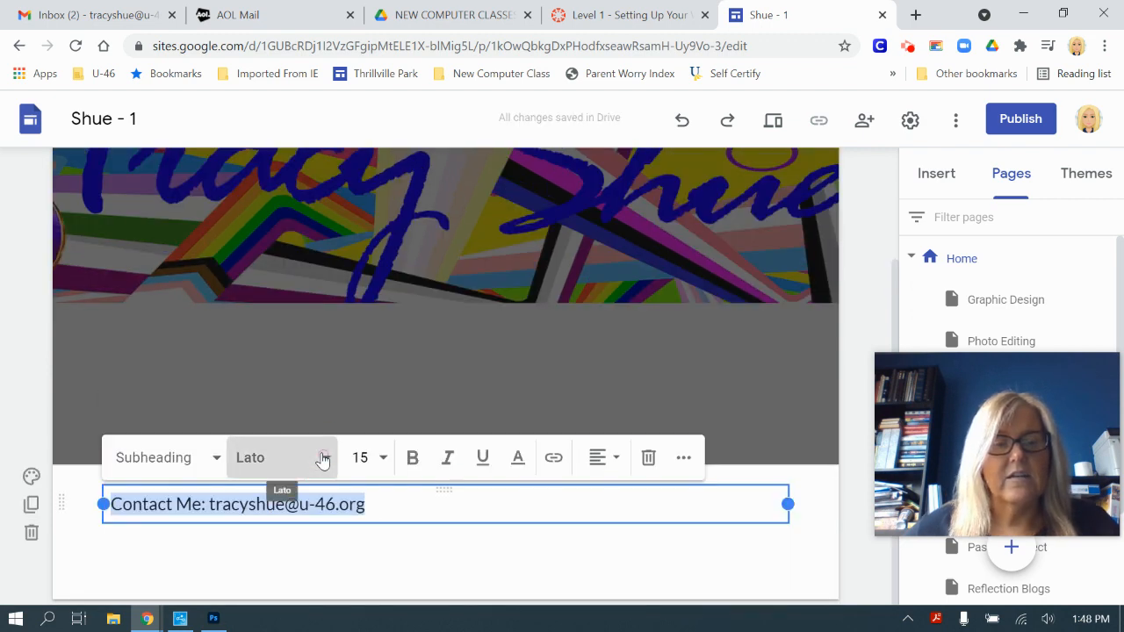
pyautogui.click(323, 459)
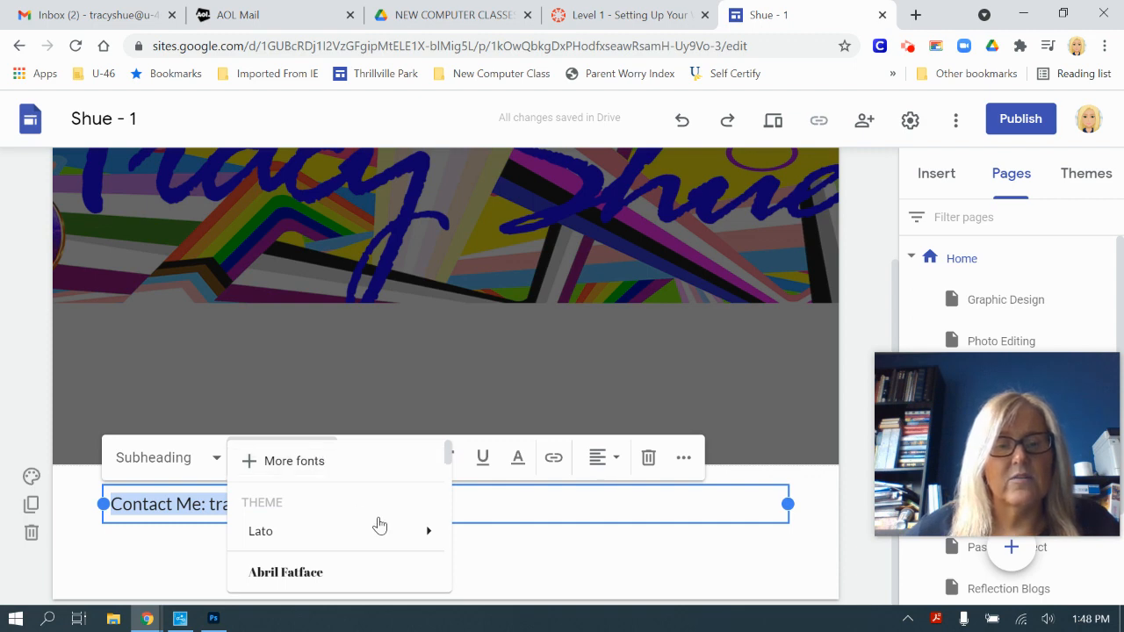
pyautogui.scroll(-6, 372, 532)
pyautogui.scroll(-2, 374, 534)
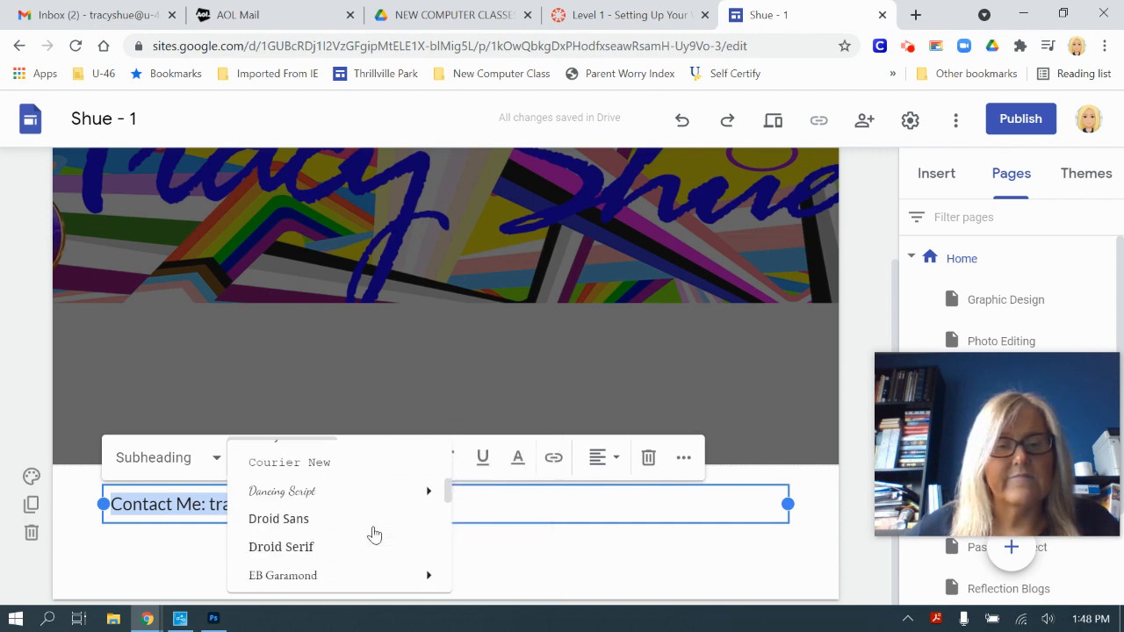
pyautogui.click(299, 554)
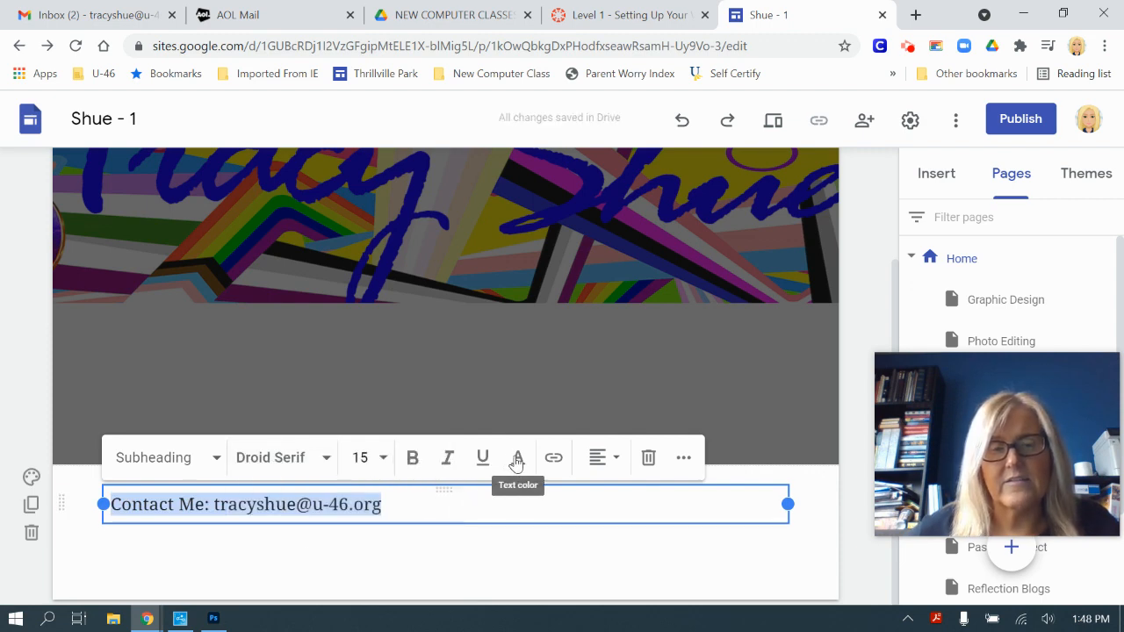
# Step: Link only the e-mail address rather than the whole contact line
pyautogui.click(554, 460)
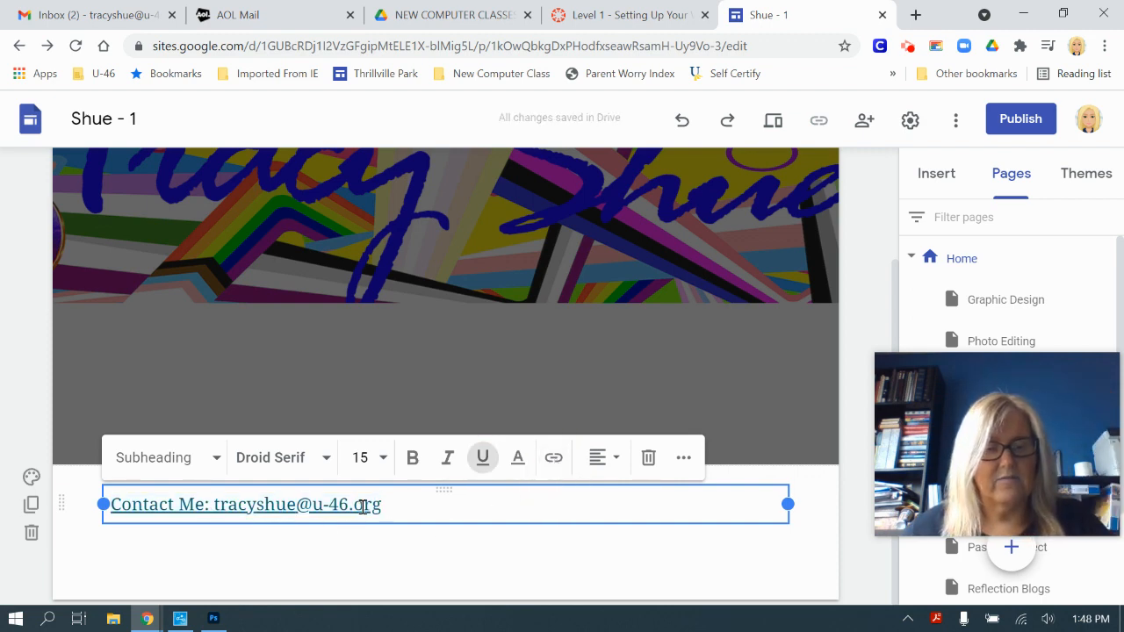
pyautogui.hotkey('ctrl', 'z')
pyautogui.moveTo(389, 507); pyautogui.dragTo(219, 506)
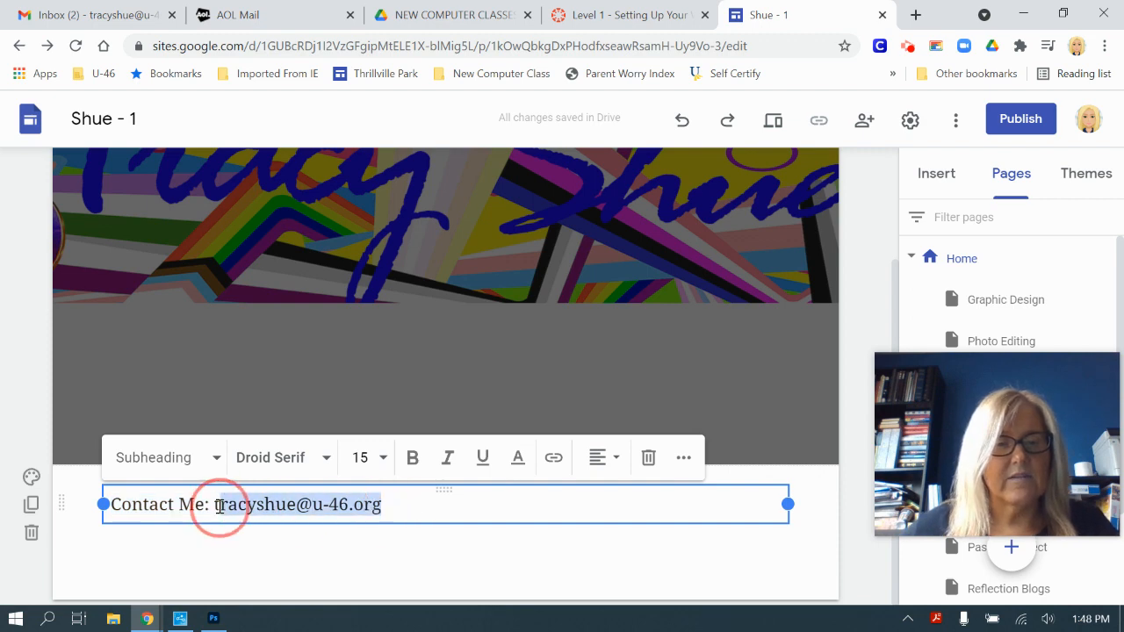
pyautogui.click(554, 458)
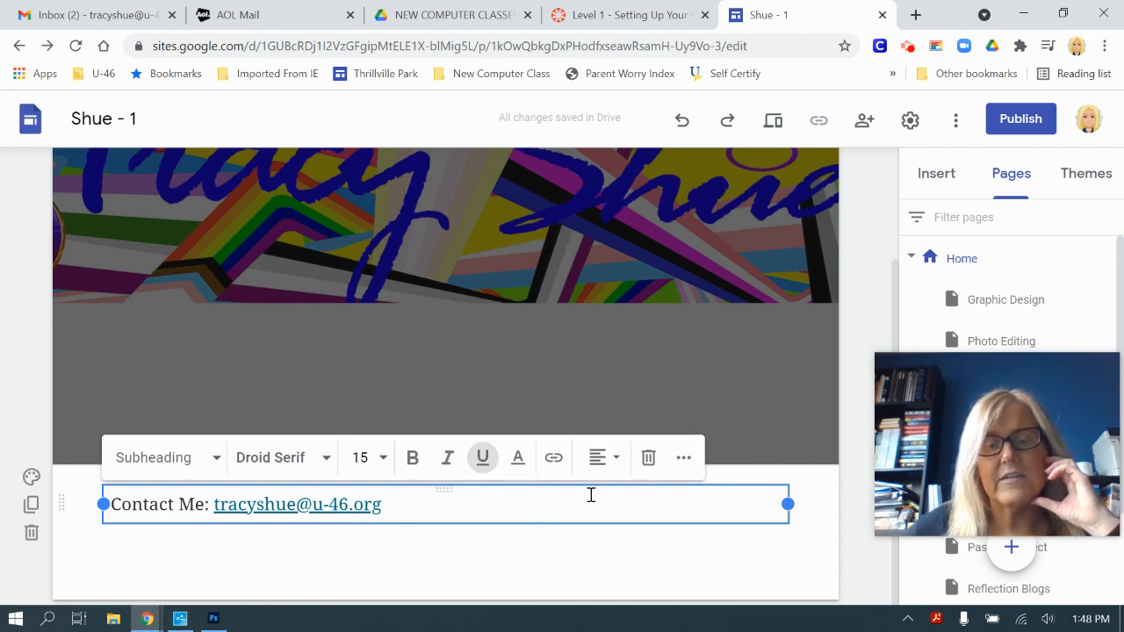
# Step: Centre-align the contact line and deselect the footer text box
pyautogui.click(615, 459)
pyautogui.click(599, 511)
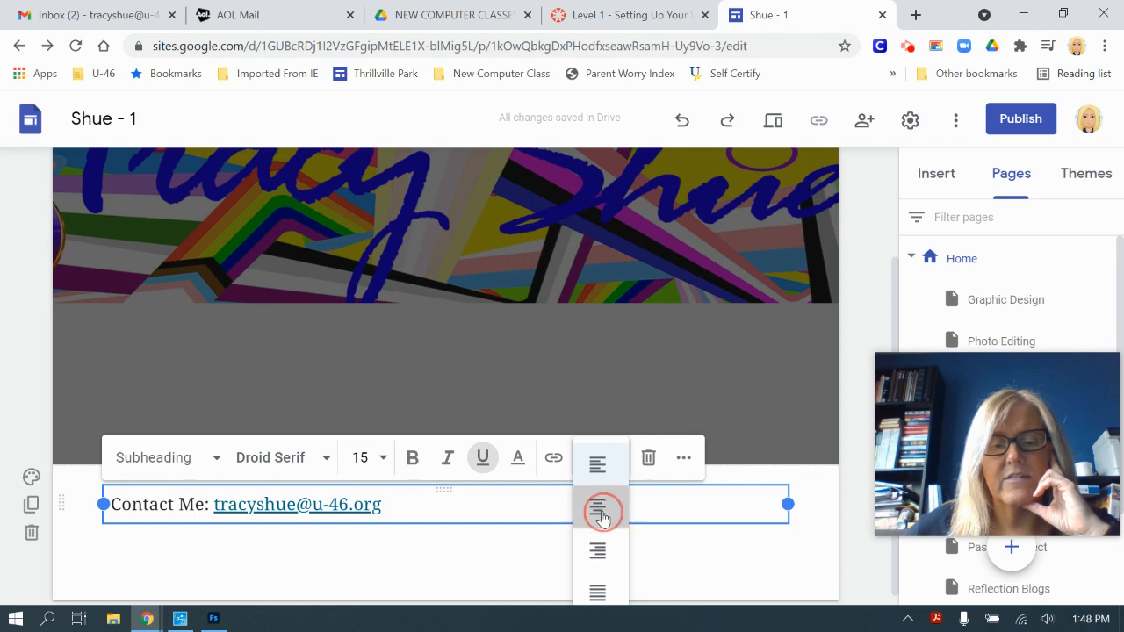
pyautogui.click(725, 552)
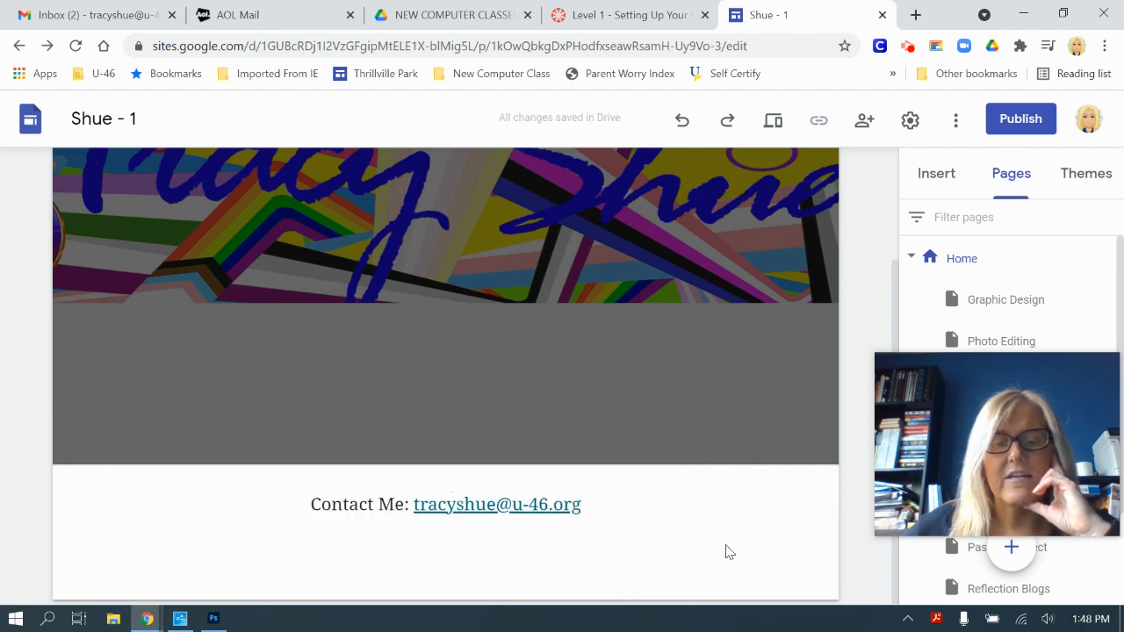
# Step: Check the footer on the Coding, Reflection Blogs and 3D Modeling pages
pyautogui.scroll(2, 622, 164)
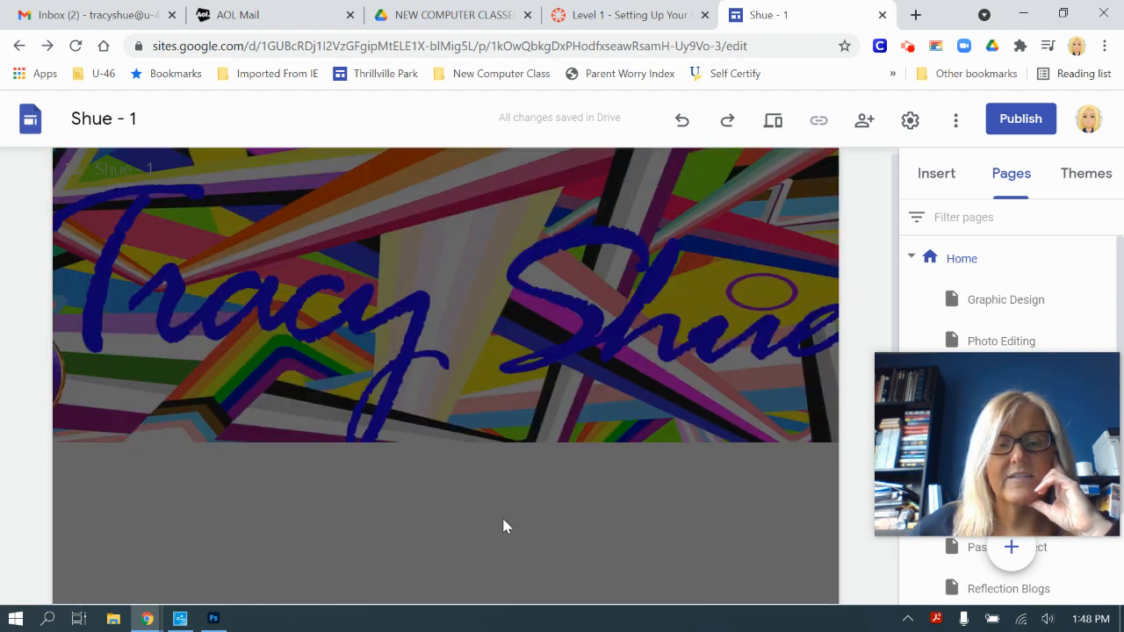
pyautogui.moveTo(943, 392); pyautogui.dragTo(685, 257)
pyautogui.click(993, 428)
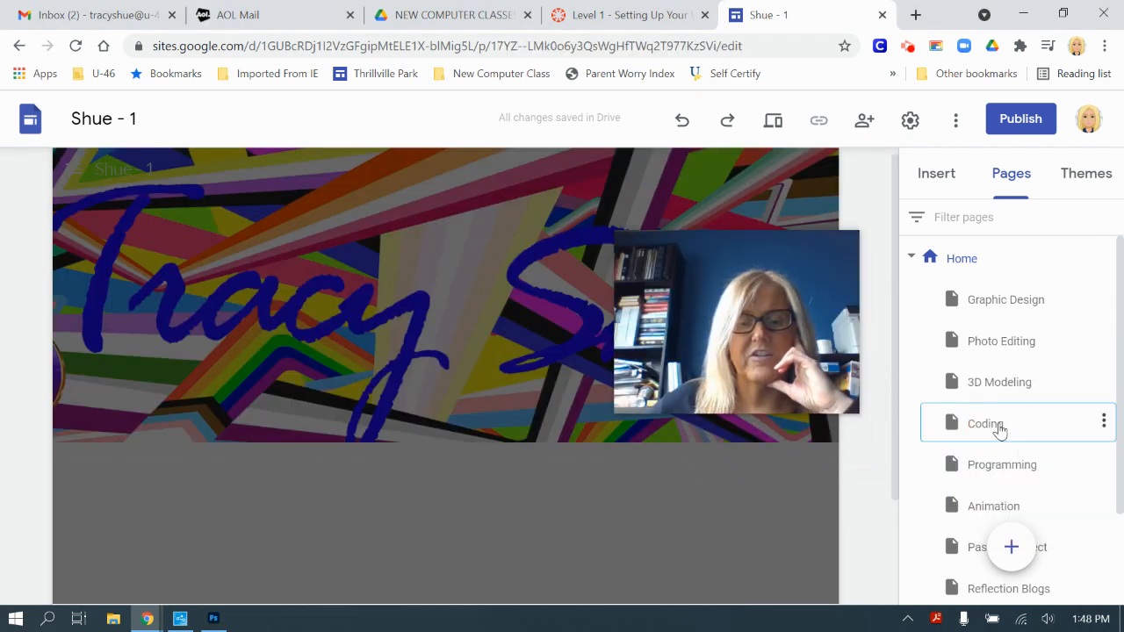
pyautogui.scroll(-2, 527, 360)
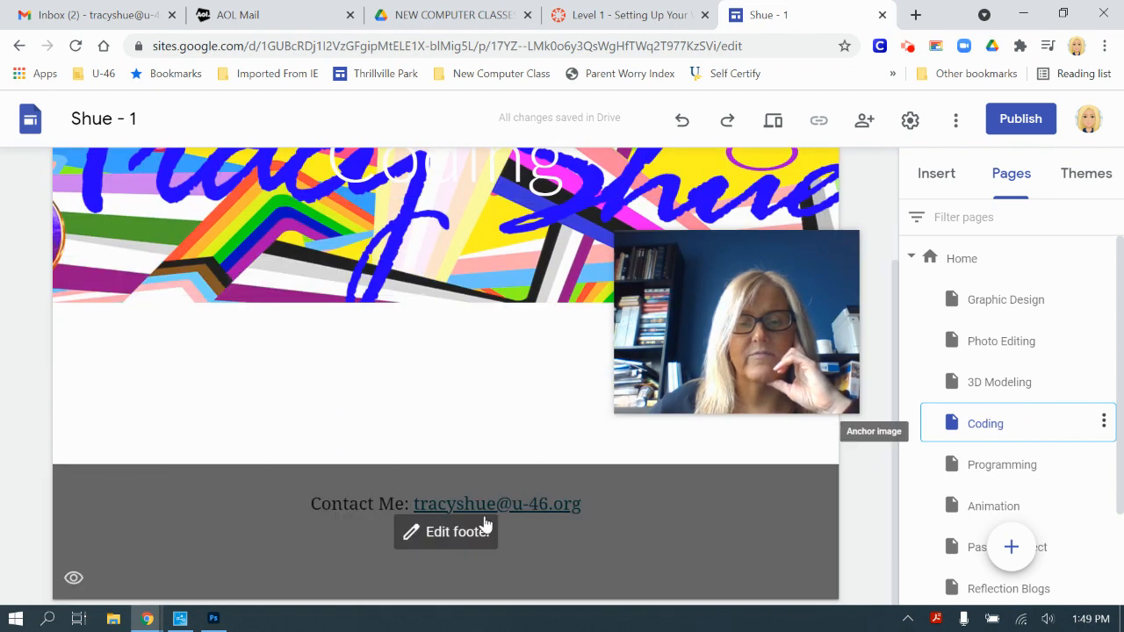
pyautogui.click(983, 587)
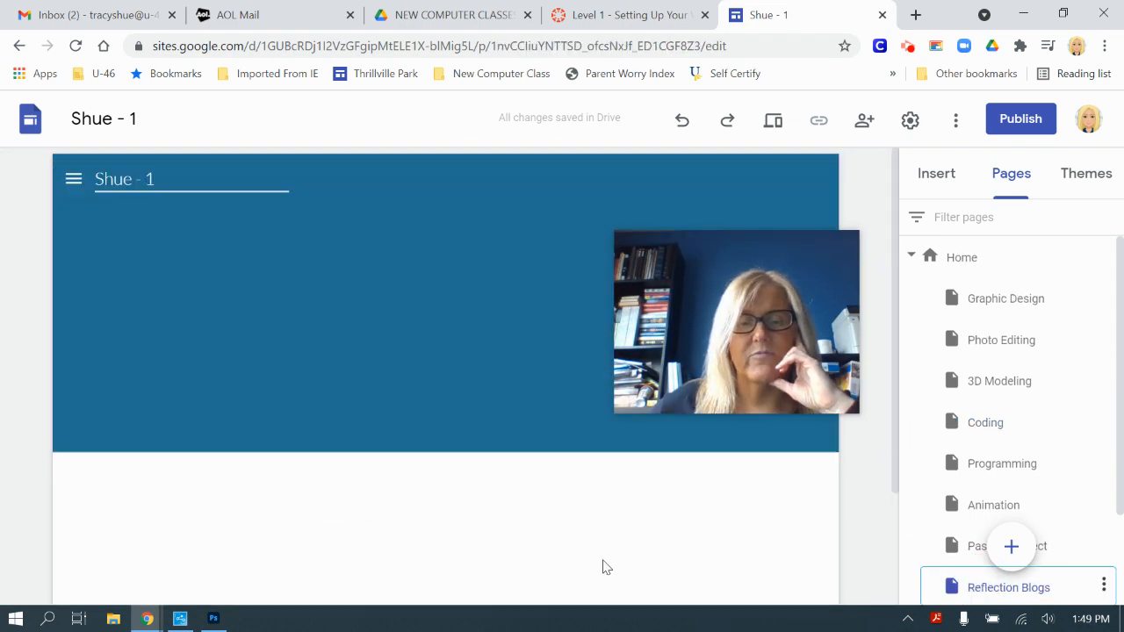
pyautogui.scroll(-2, 565, 527)
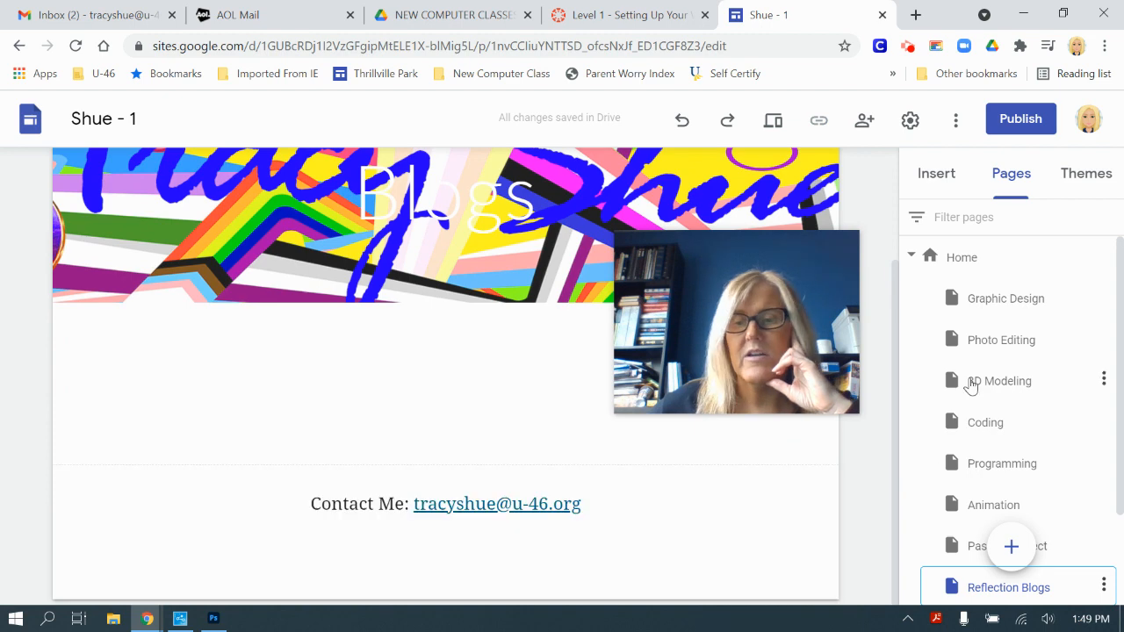
pyautogui.click(989, 383)
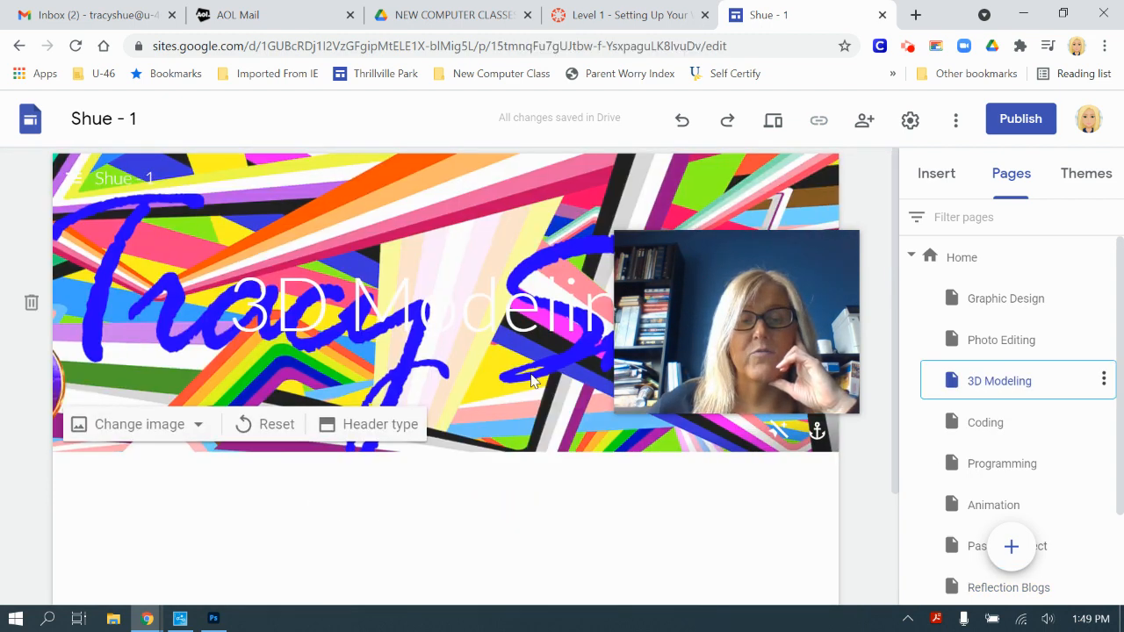
pyautogui.scroll(-1, 555, 465)
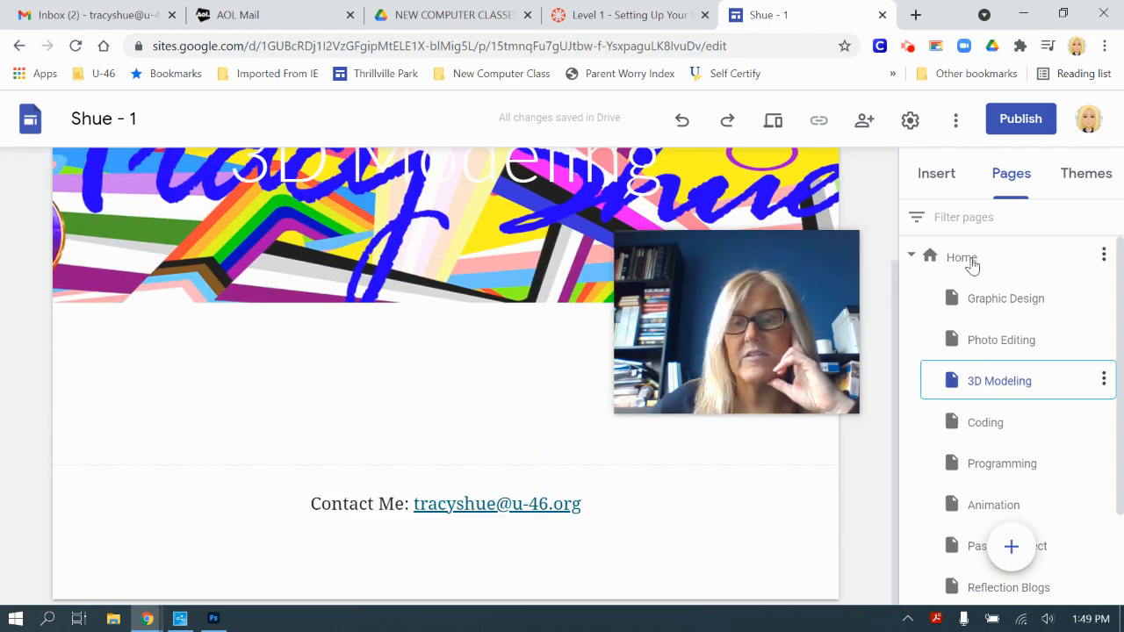
# Step: Return to the Home page, then go back to the Canvas assignment instructions
pyautogui.click(966, 259)
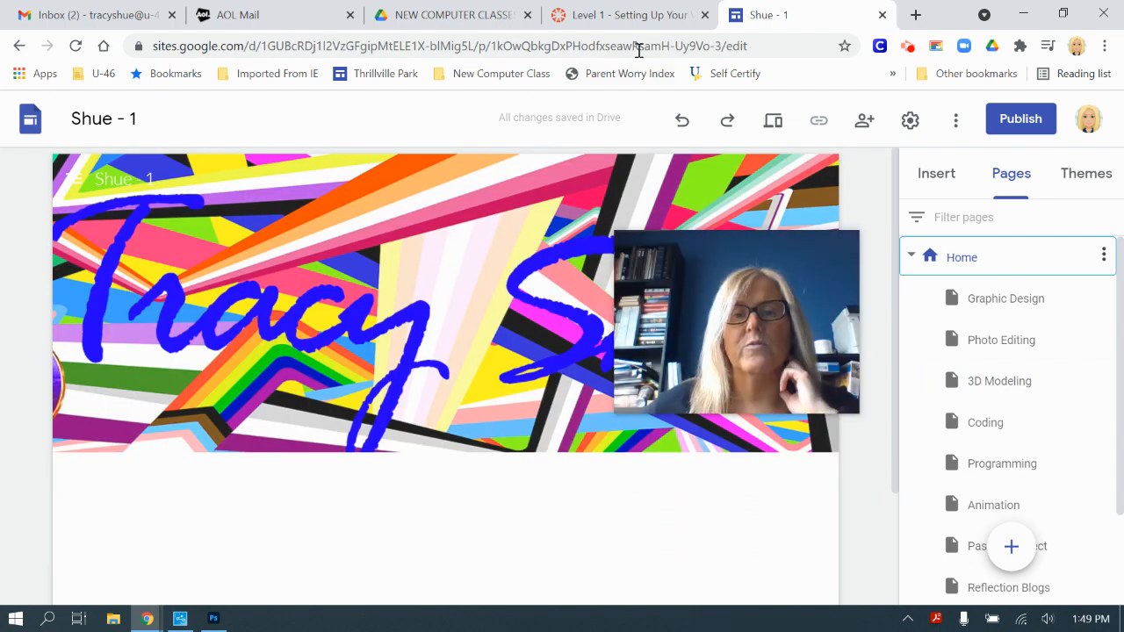
pyautogui.click(634, 19)
pyautogui.moveTo(644, 277); pyautogui.dragTo(859, 286)
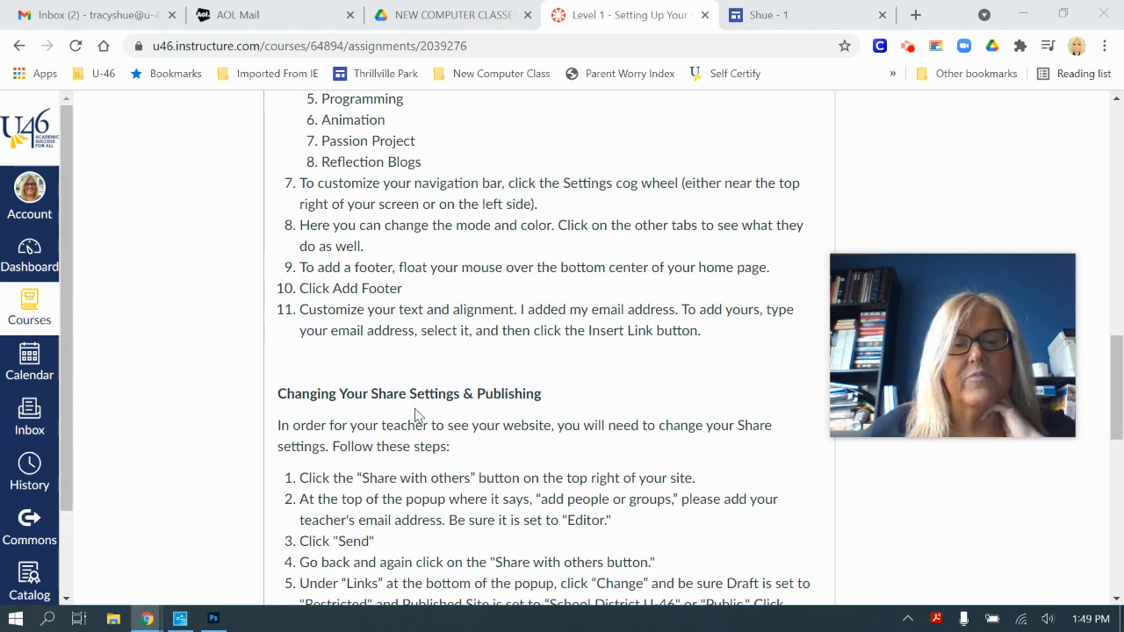
# Step: Scroll the Canvas assignment to the 'Changing Your Share Settings & Publishing' section
pyautogui.scroll(-2, 416, 415)
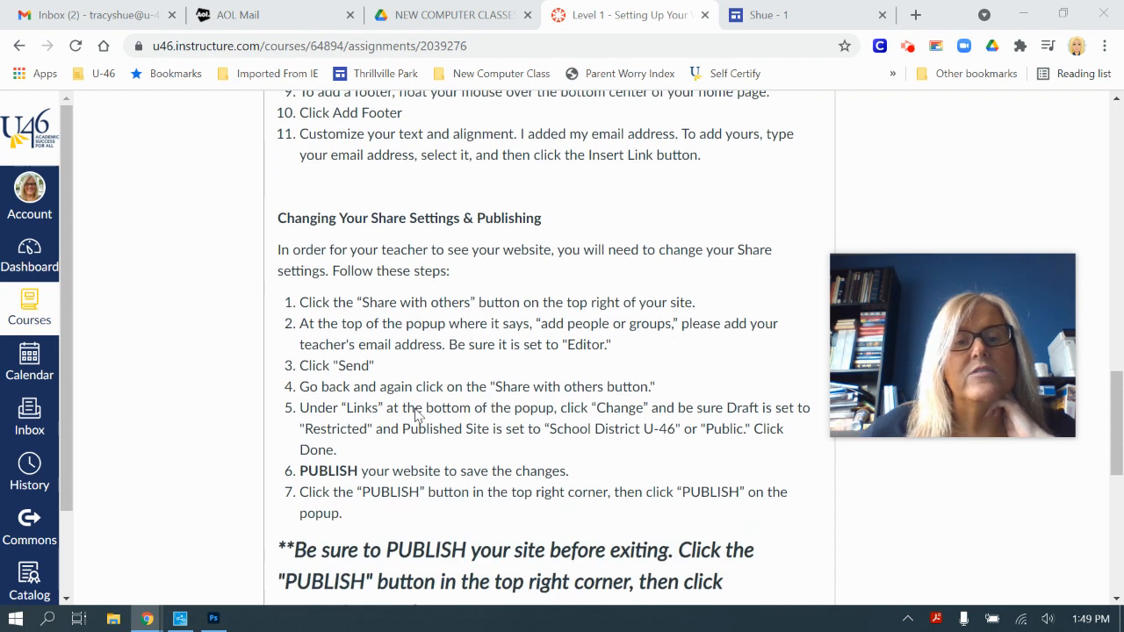
pyautogui.scroll(-1, 416, 415)
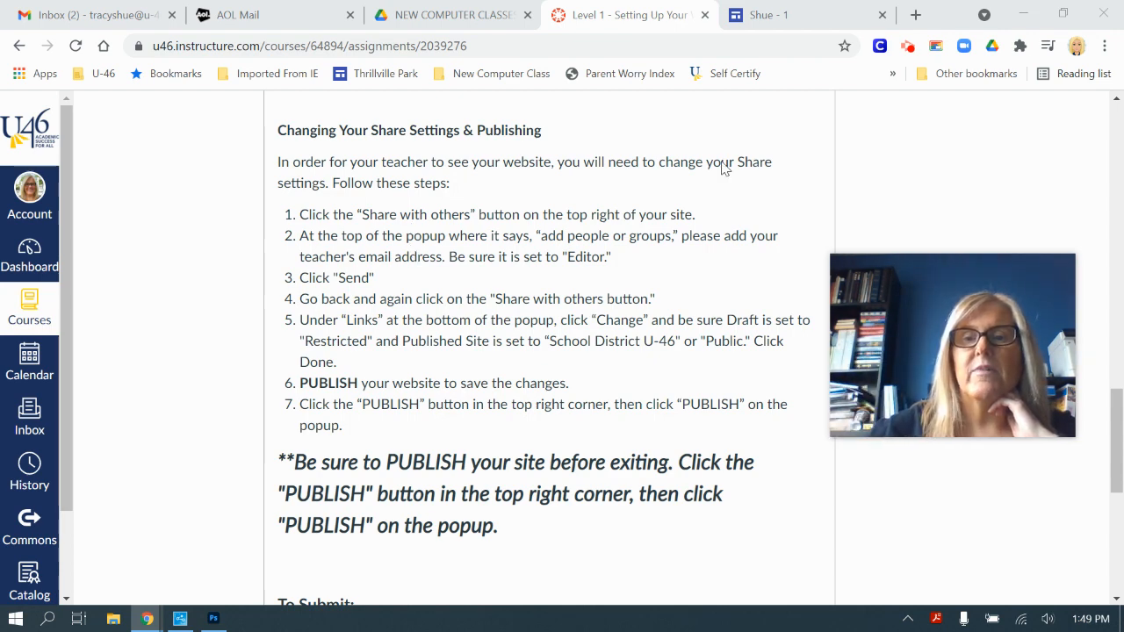
# Step: Return to the Shue - 1 site editor and open its sharing settings
pyautogui.click(808, 12)
pyautogui.moveTo(920, 314)
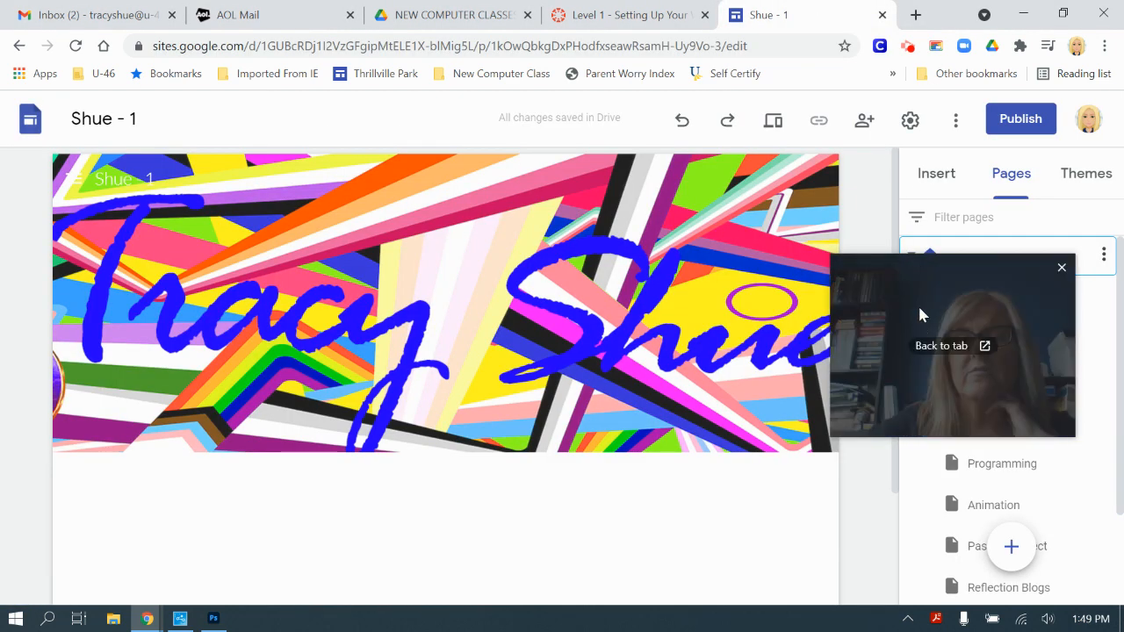
pyautogui.moveTo(890, 270); pyautogui.dragTo(910, 419)
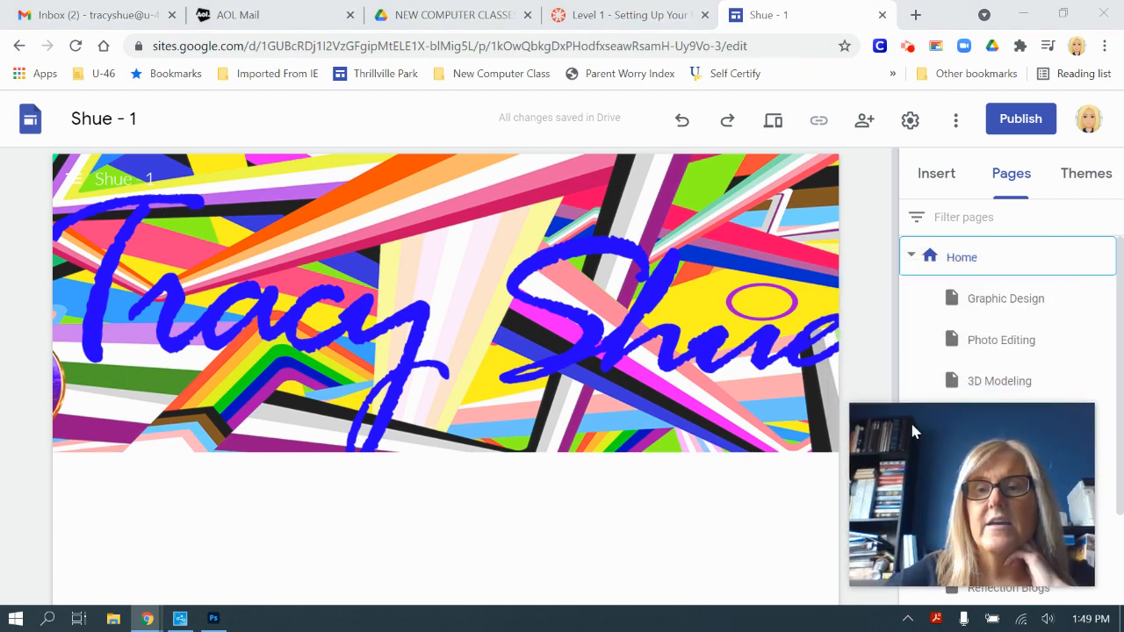
pyautogui.click(864, 121)
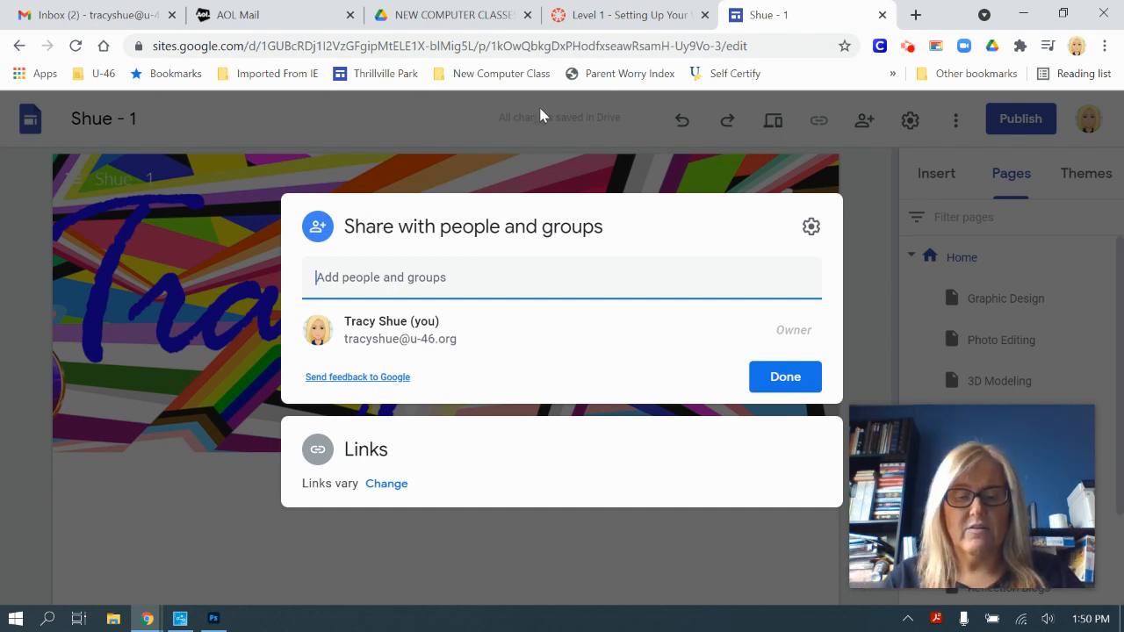
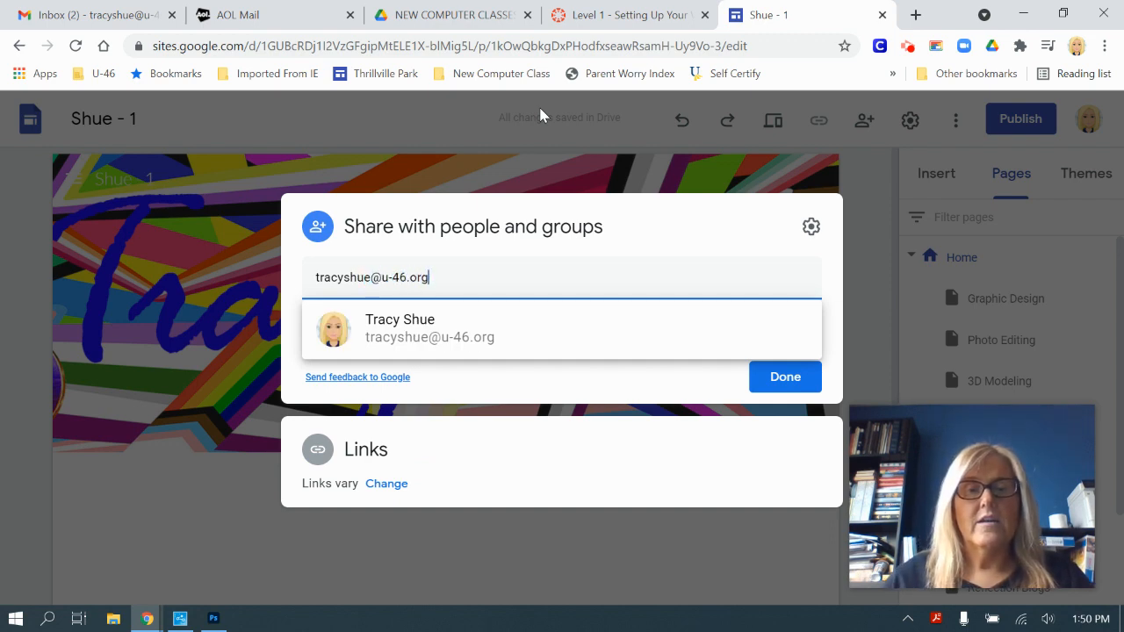
# Step: Try the teacher's e-mail address in Add people, close the dialog, and reopen sharing
pyautogui.click(730, 231)
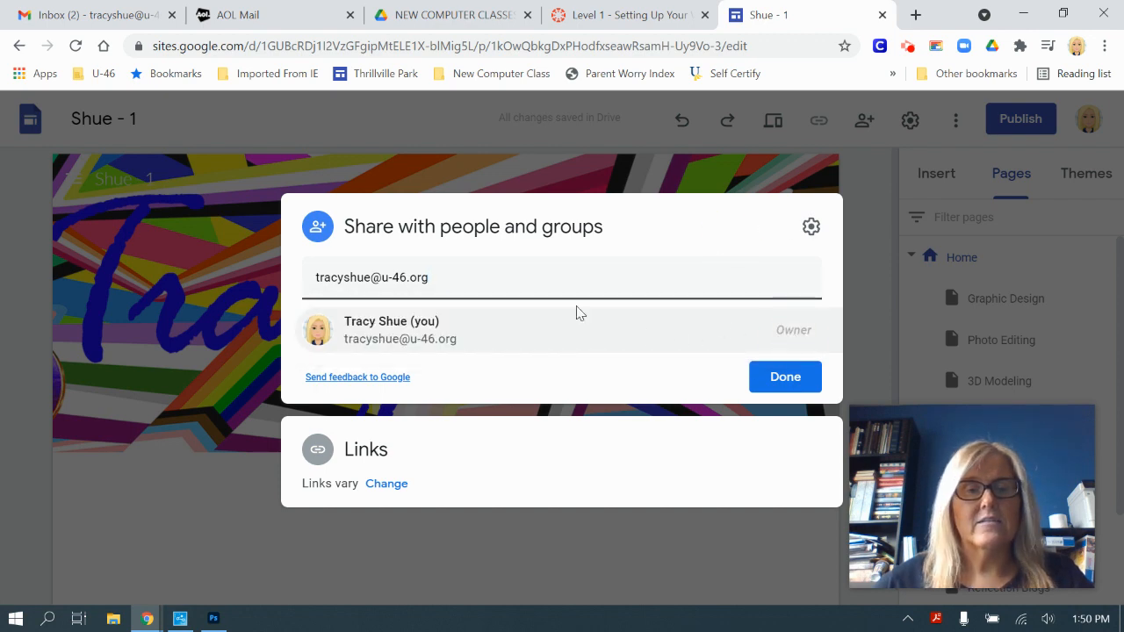
pyautogui.moveTo(459, 278); pyautogui.dragTo(262, 268)
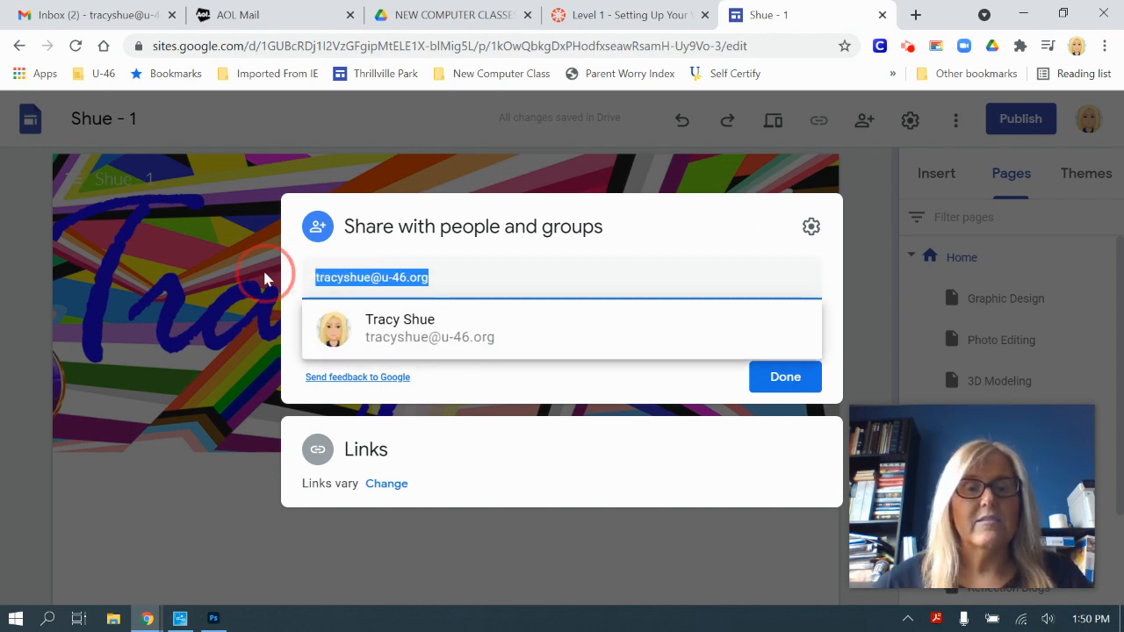
pyautogui.click(261, 268)
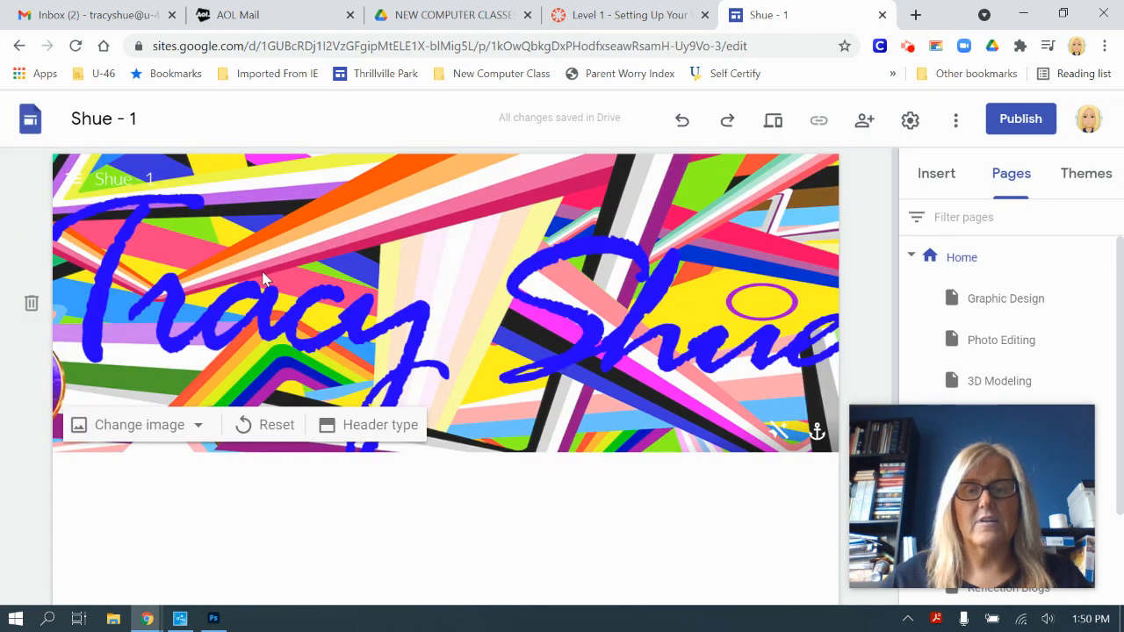
pyautogui.click(865, 123)
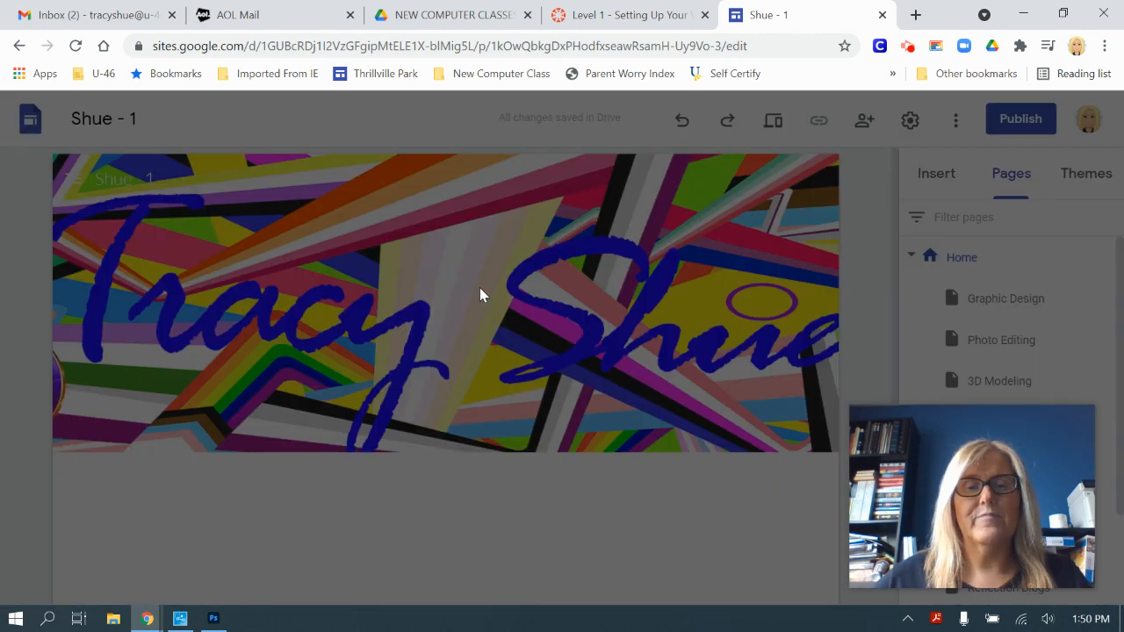
# Step: Search for the teacher by name, pick them as an editor, then cancel
pyautogui.write('william')
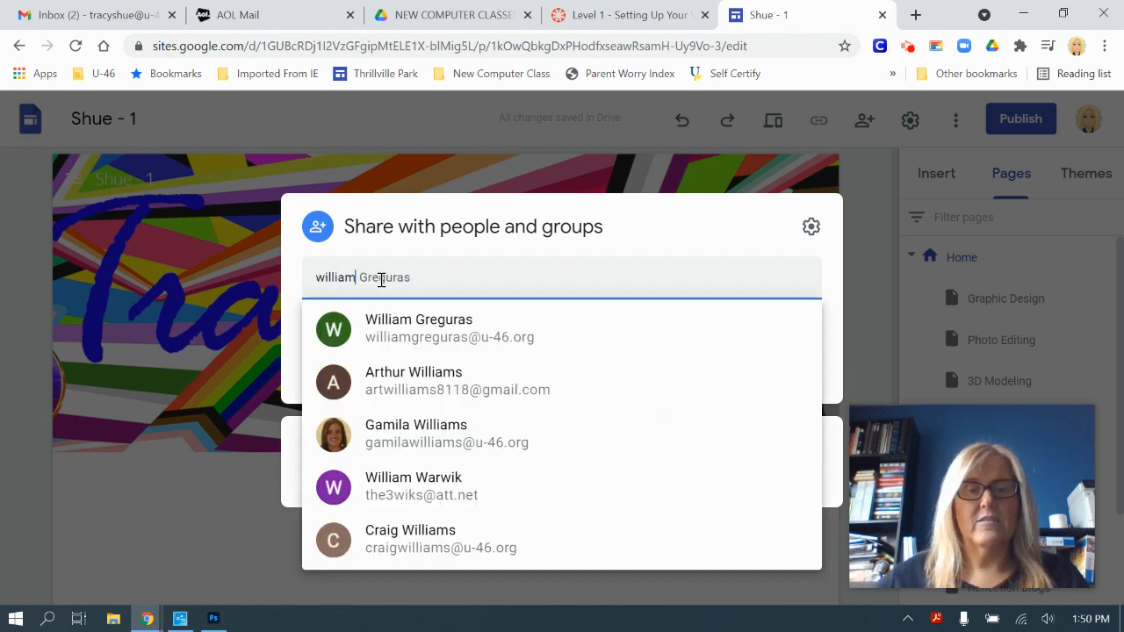
pyautogui.click(436, 342)
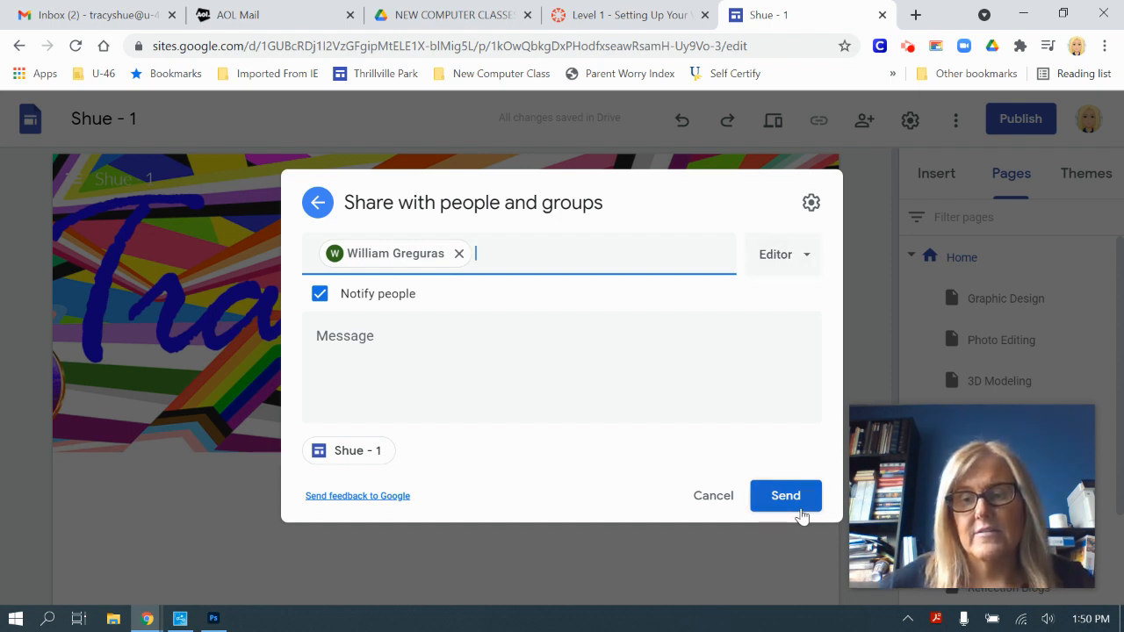
pyautogui.click(713, 497)
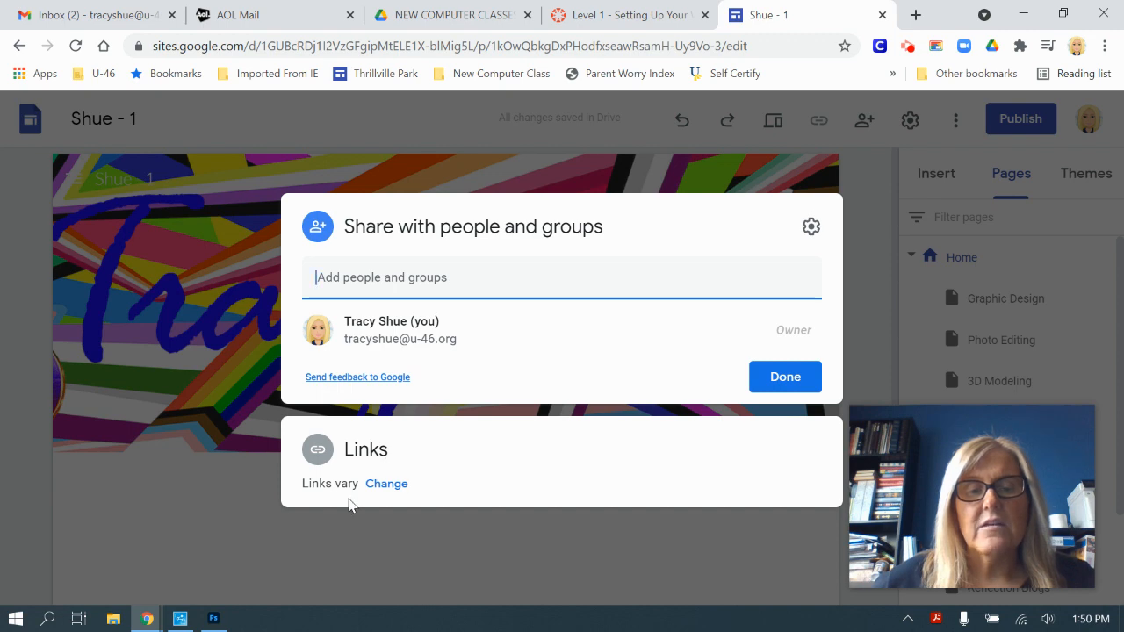
# Step: Review link settings: draft Restricted, published site audience options Restricted, School District U-46, Public
pyautogui.click(387, 484)
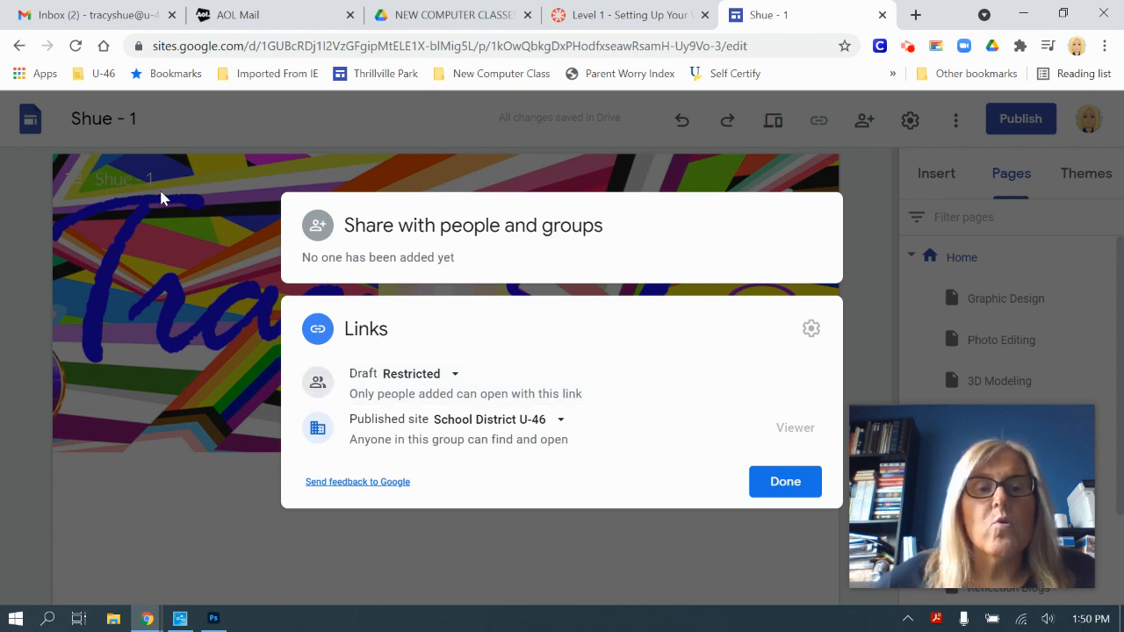
pyautogui.moveTo(997, 582)
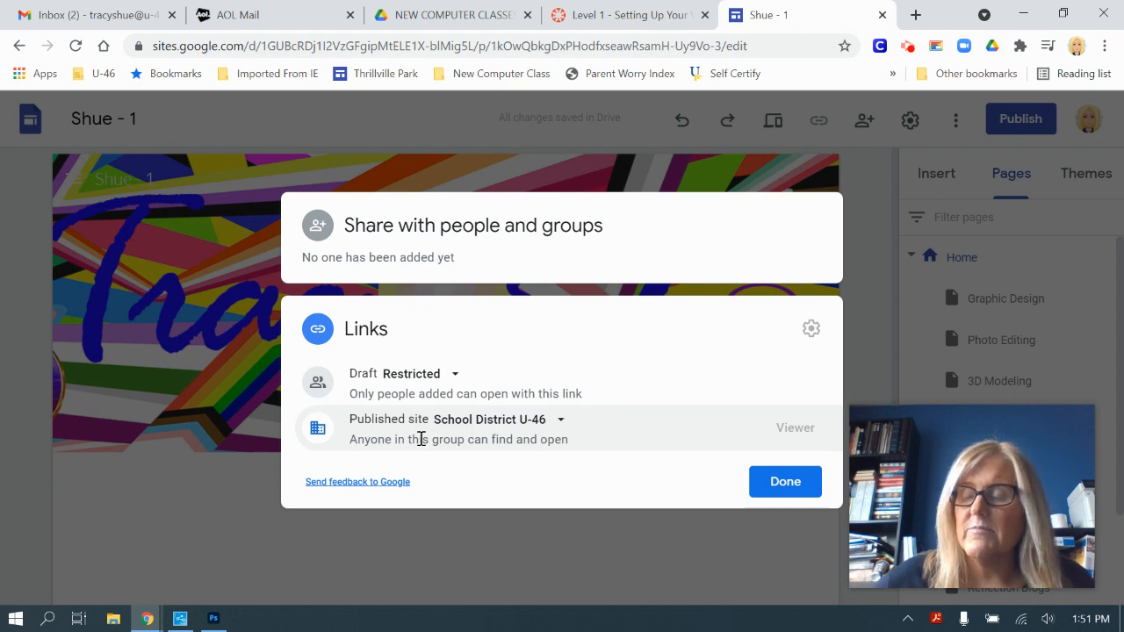
pyautogui.click(555, 425)
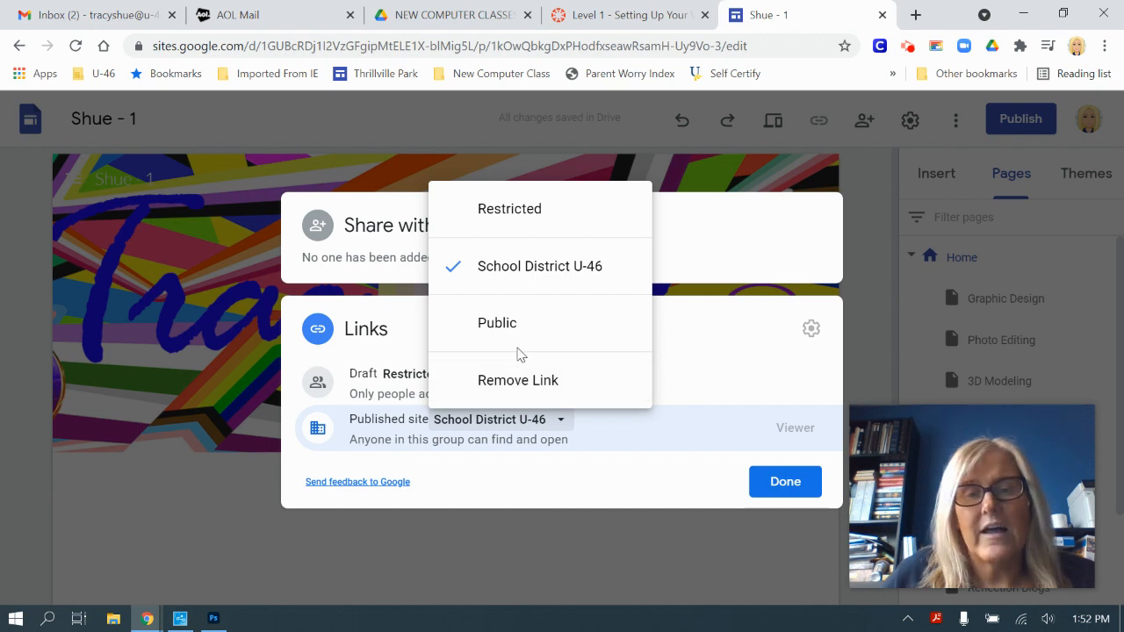
pyautogui.click(542, 273)
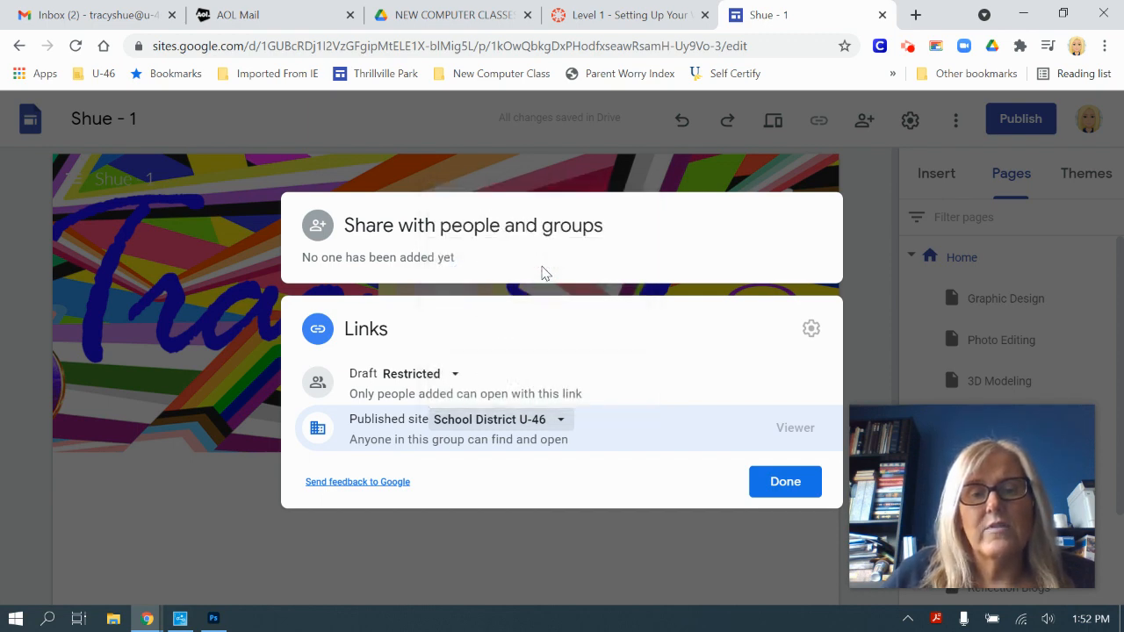
pyautogui.click(788, 485)
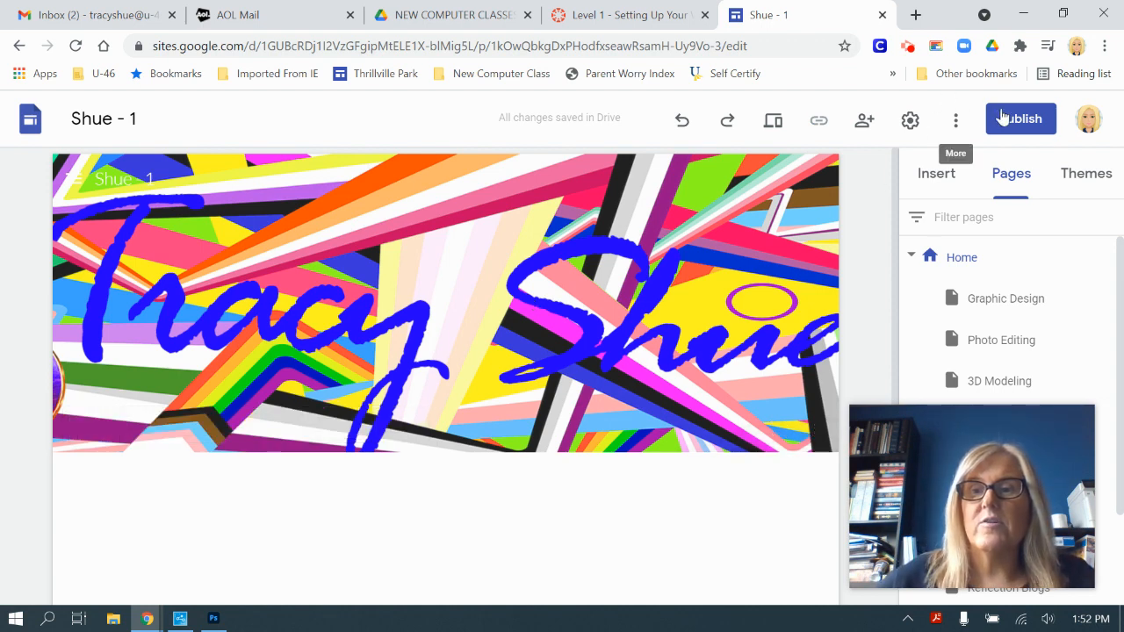
# Step: Publish the site at the shue-1 web address
pyautogui.click(1033, 125)
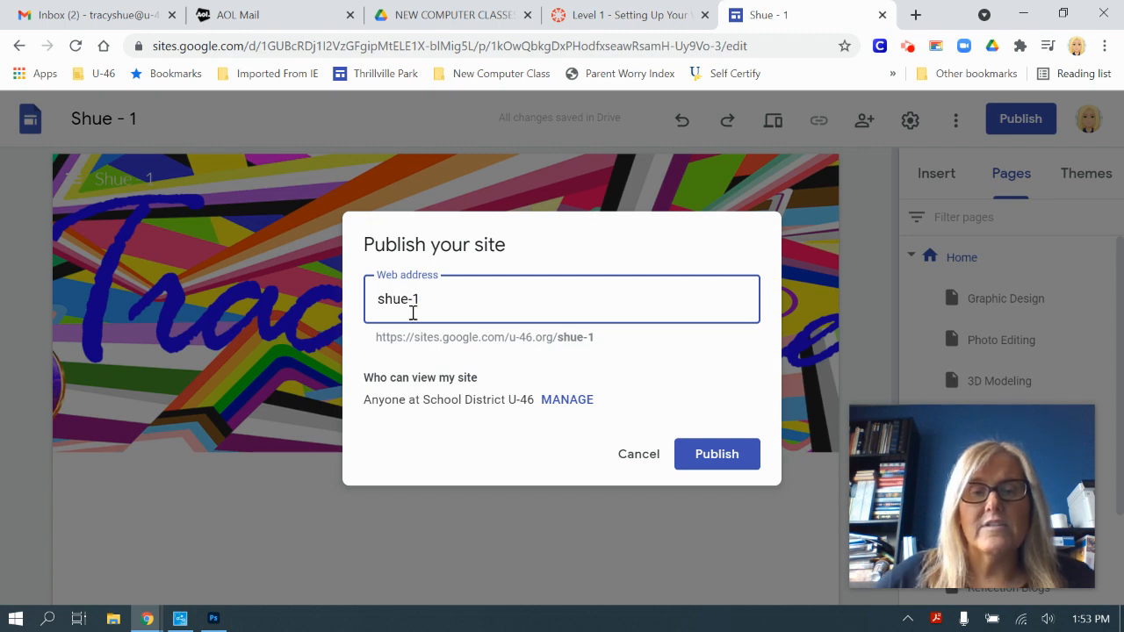
pyautogui.click(719, 455)
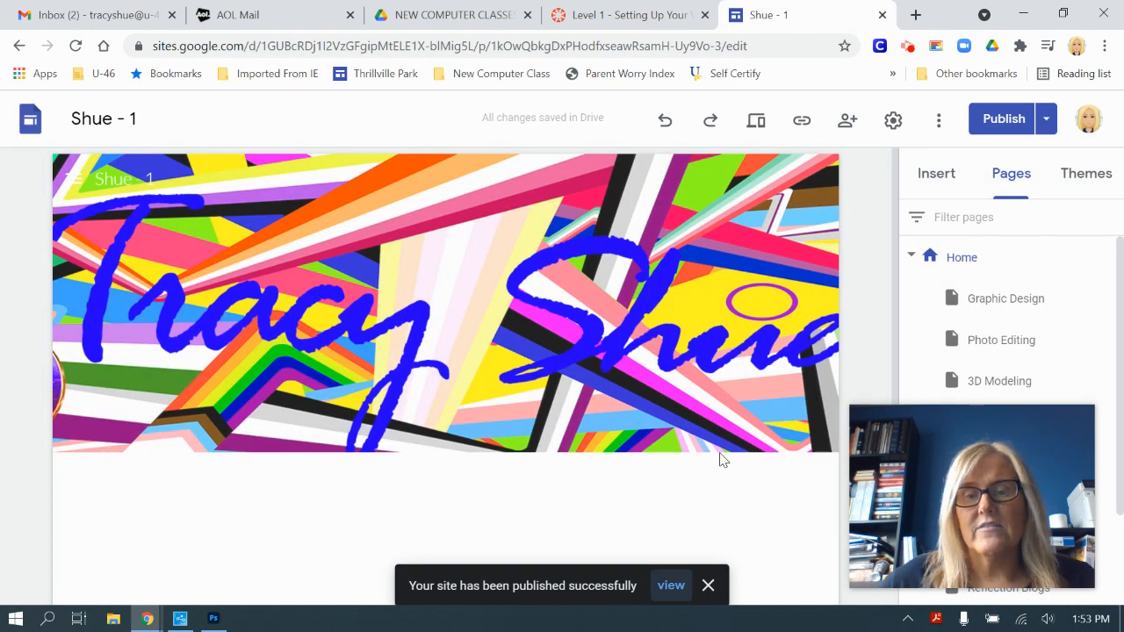
# Step: View the live site's Graphic Design and Home pages, then close it and return to Canvas
pyautogui.click(666, 592)
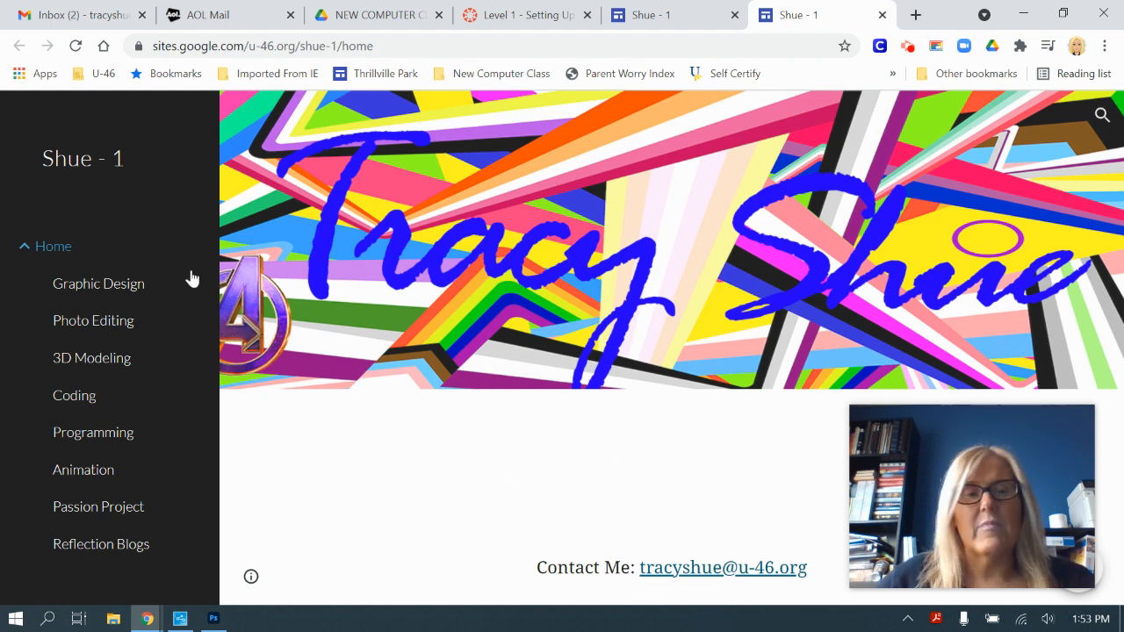
pyautogui.click(91, 292)
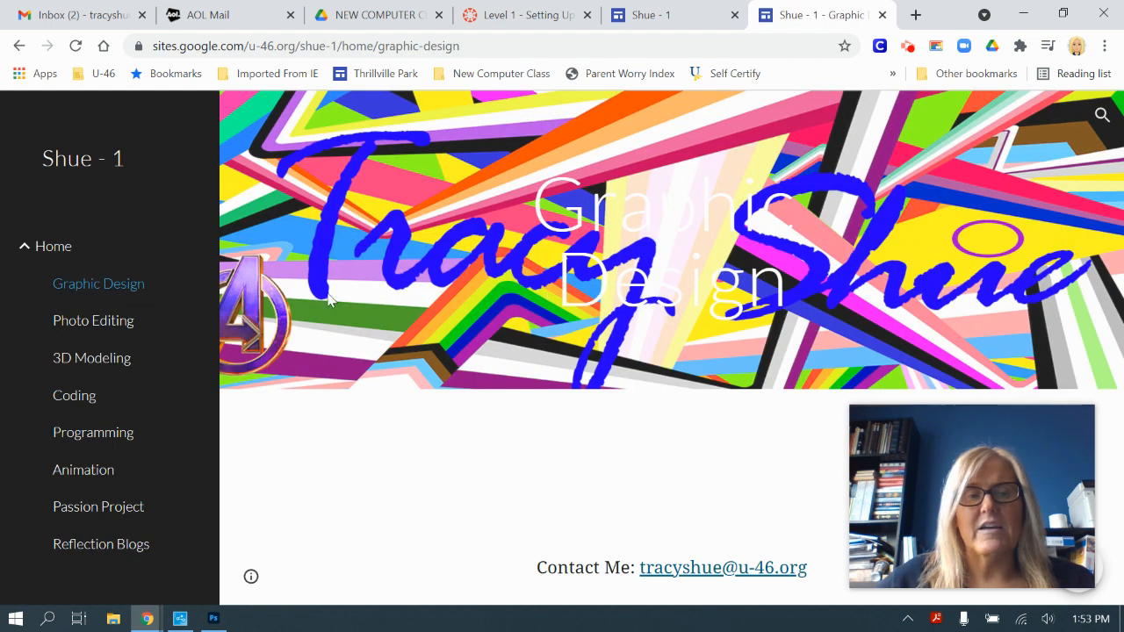
pyautogui.click(55, 246)
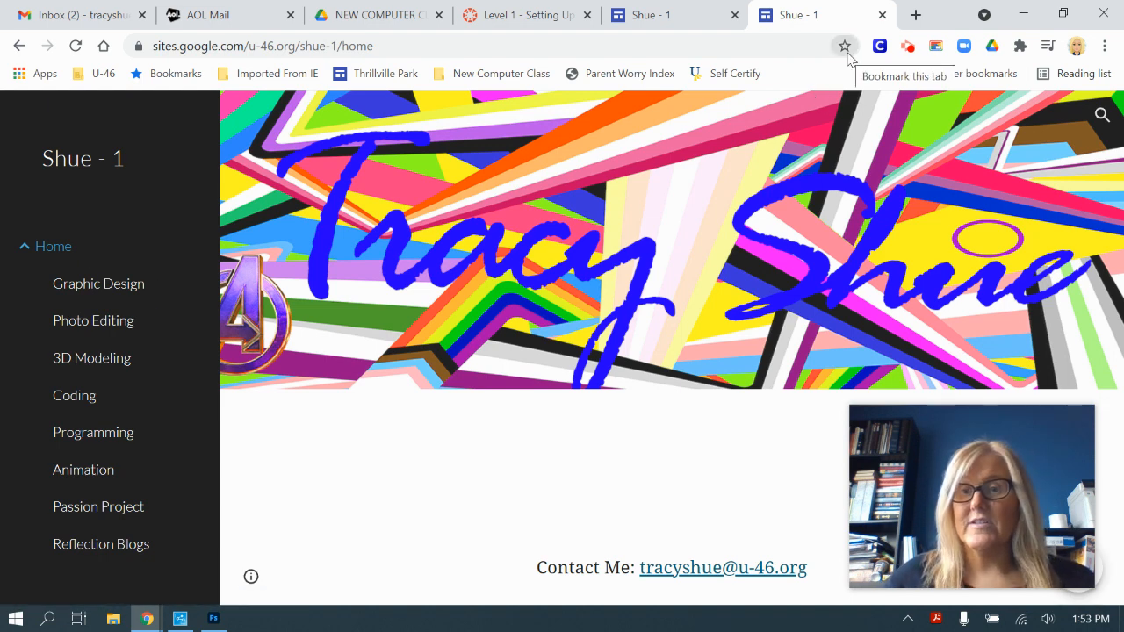
pyautogui.click(882, 15)
pyautogui.click(593, 12)
# Step: Open the Level 1 assignment in Student View, read the To Submit steps, then return to Google Sites
pyautogui.scroll(15, 865, 222)
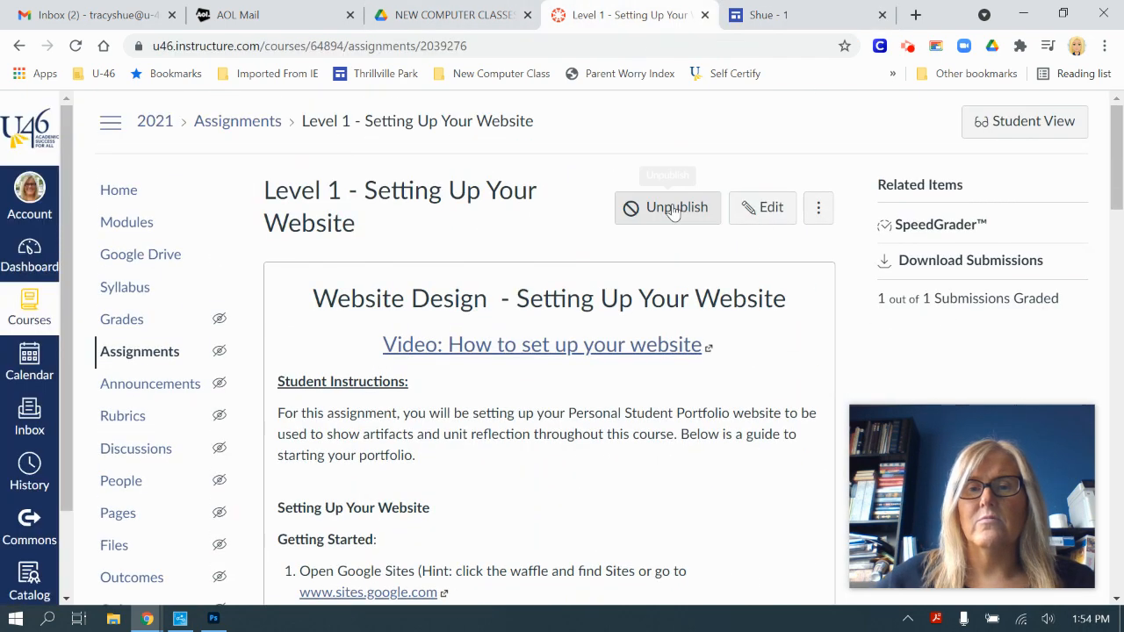
pyautogui.click(1025, 129)
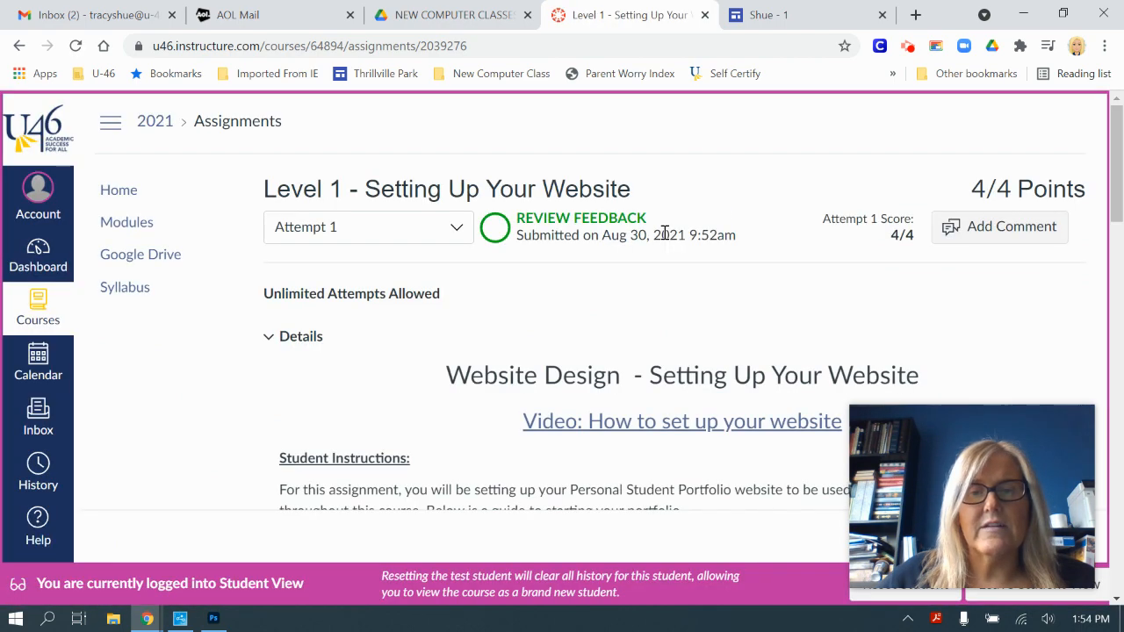
pyautogui.scroll(-6, 667, 246)
pyautogui.scroll(-10, 672, 252)
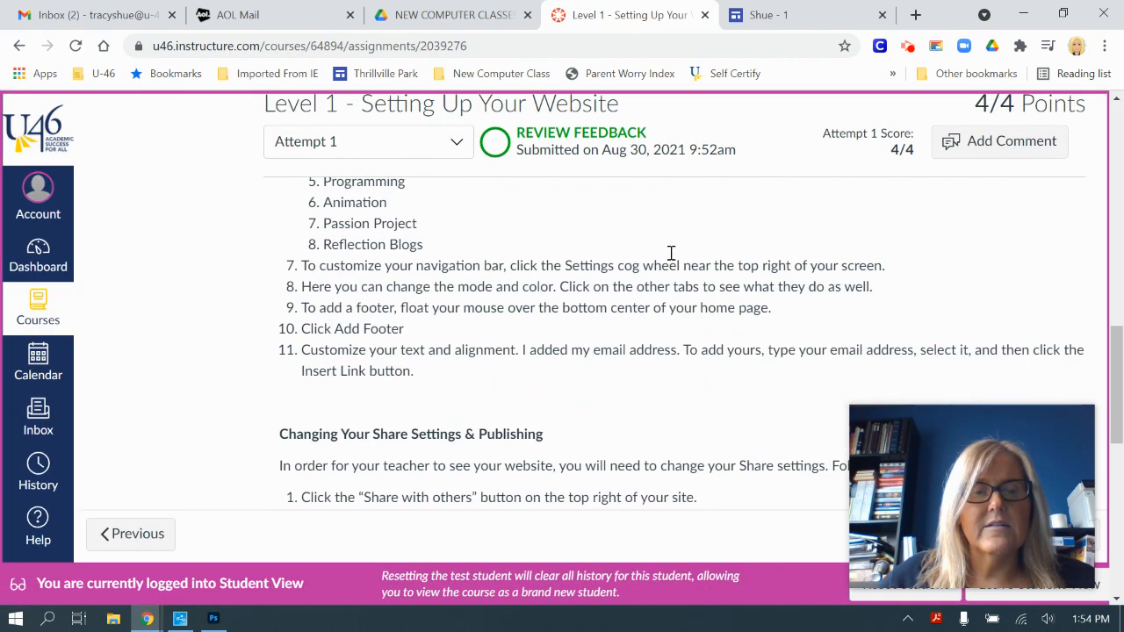
pyautogui.scroll(-6, 671, 253)
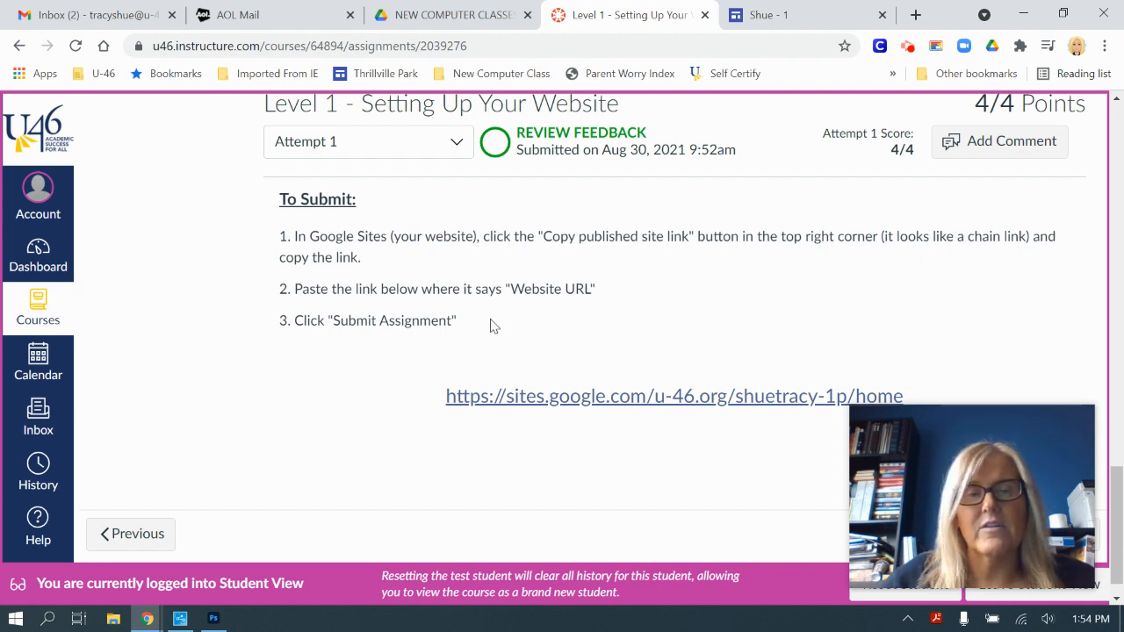
pyautogui.click(777, 14)
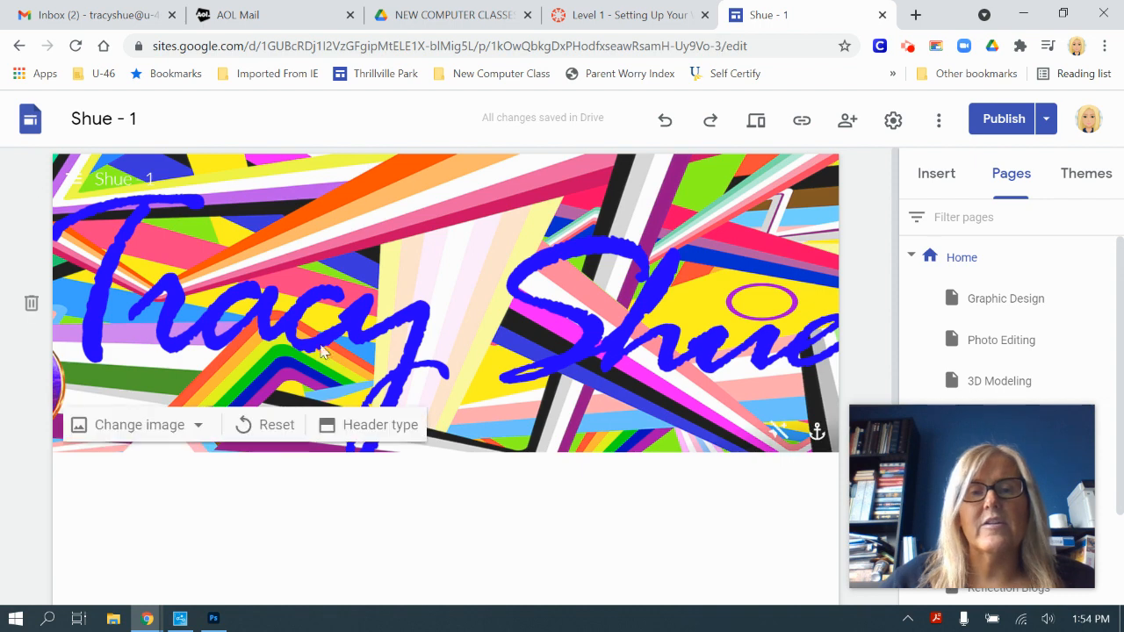
pyautogui.click(803, 127)
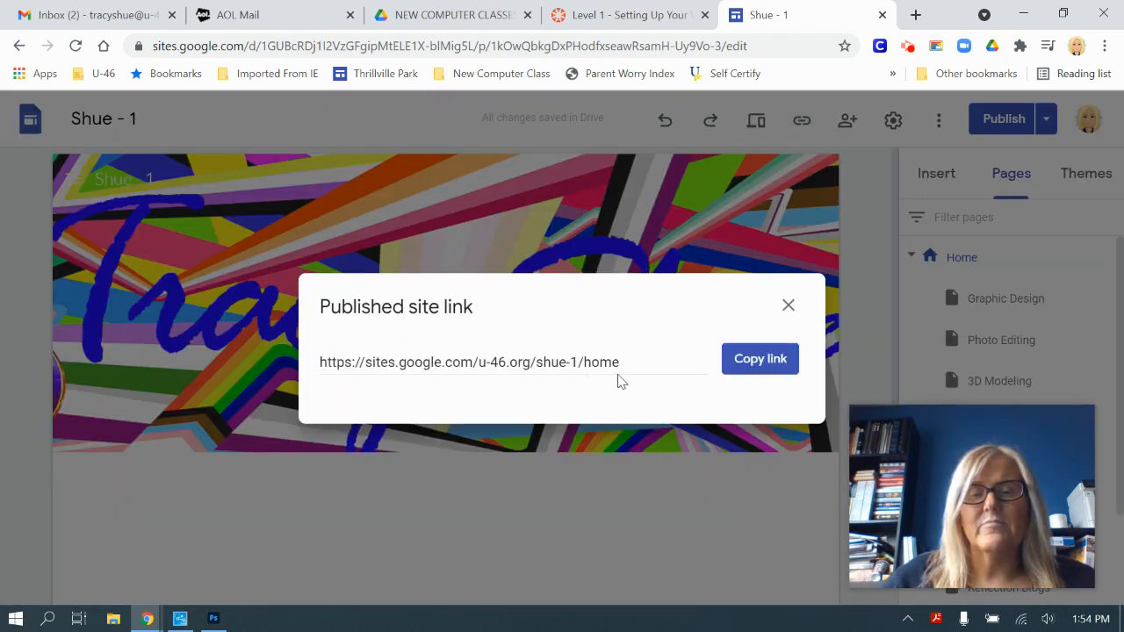
pyautogui.click(770, 362)
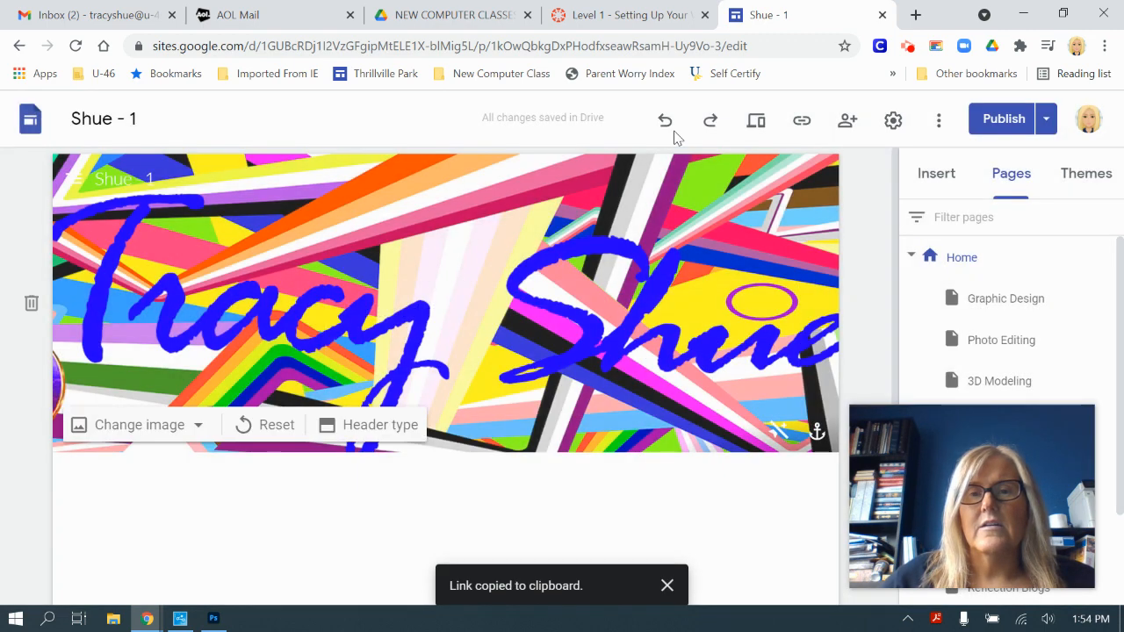
# Step: Go back to the Level 1 assignment in Canvas and start a new attempt
pyautogui.click(625, 9)
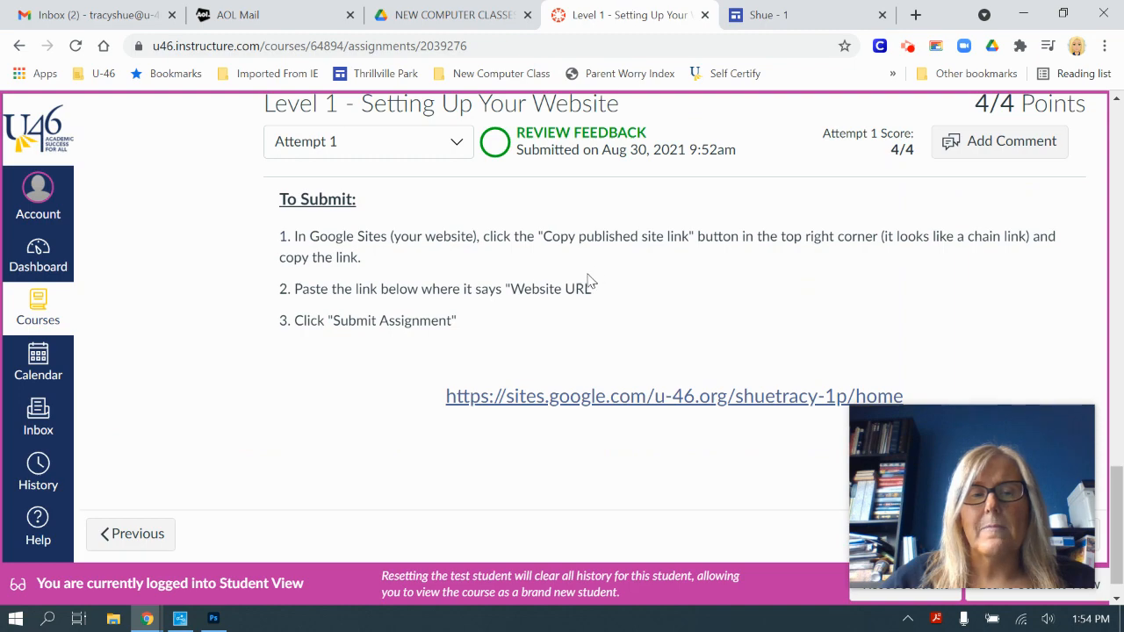
pyautogui.scroll(-1, 586, 281)
pyautogui.scroll(10, 634, 345)
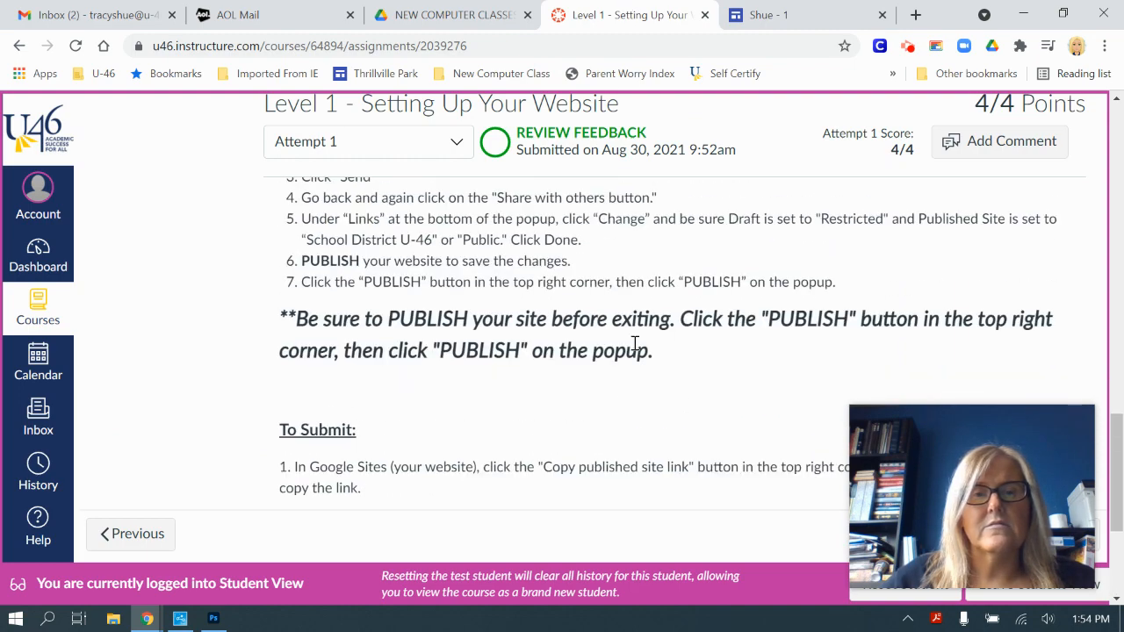
pyautogui.scroll(10, 634, 344)
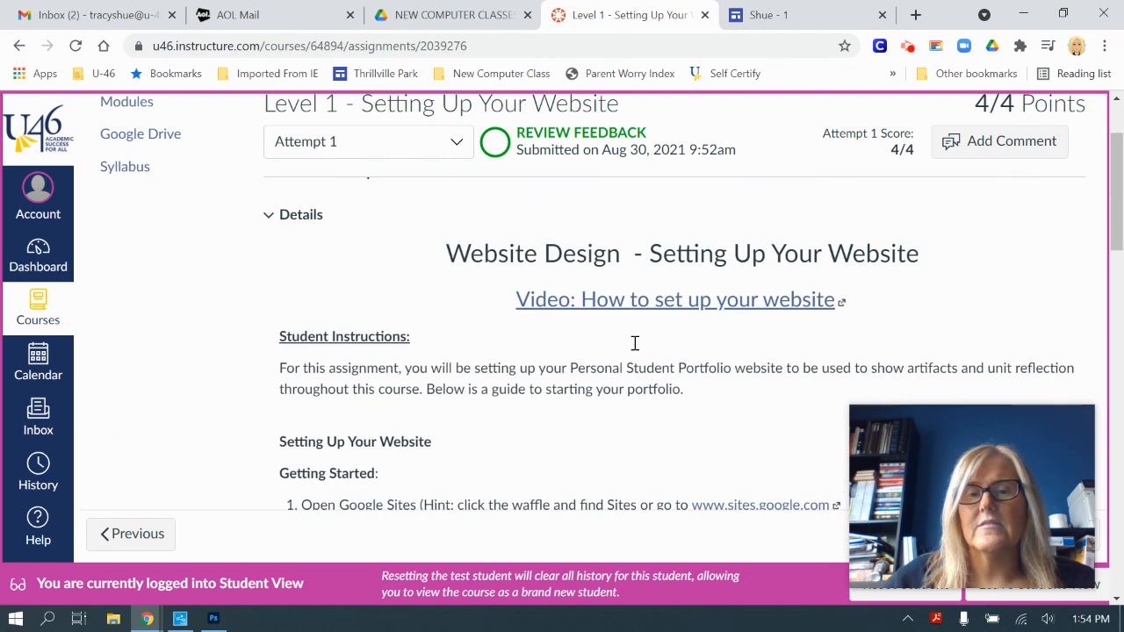
pyautogui.scroll(-20, 636, 349)
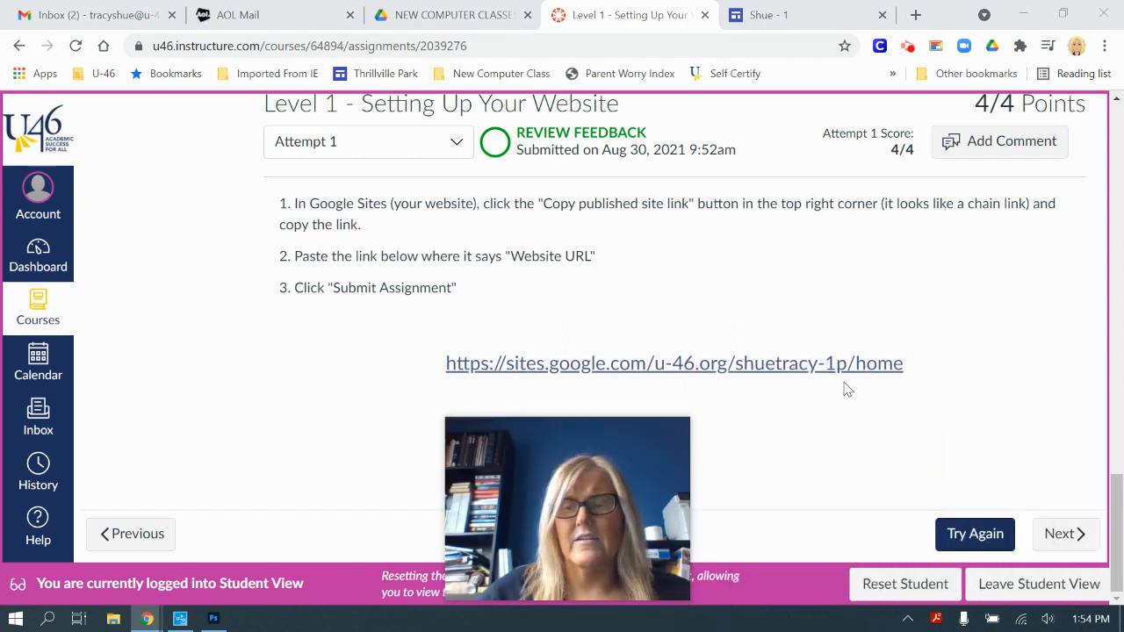
pyautogui.click(996, 536)
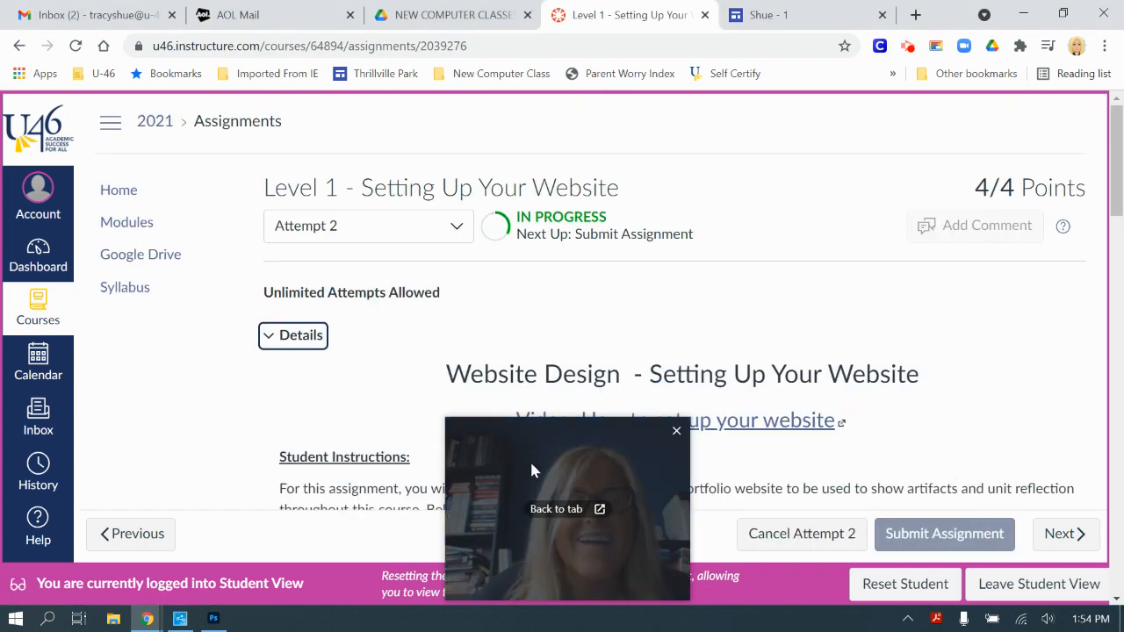
# Step: Paste the published site's home-page URL as the Web URL and submit Attempt 2
pyautogui.moveTo(529, 460); pyautogui.dragTo(109, 425)
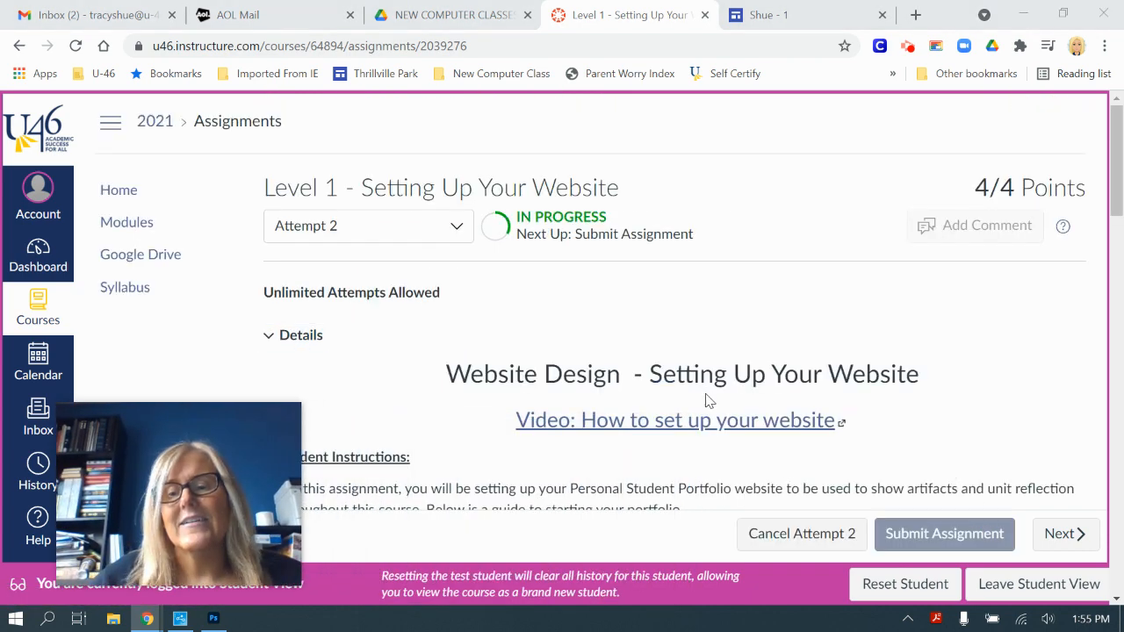
pyautogui.scroll(-3, 705, 396)
pyautogui.scroll(-15, 845, 514)
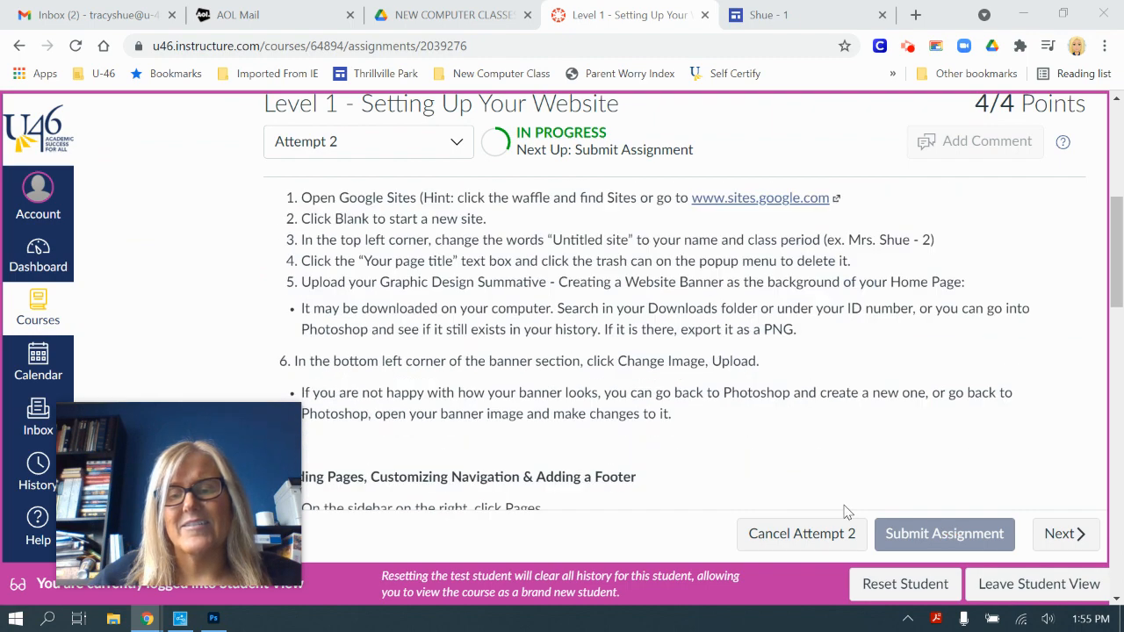
pyautogui.scroll(-5, 840, 443)
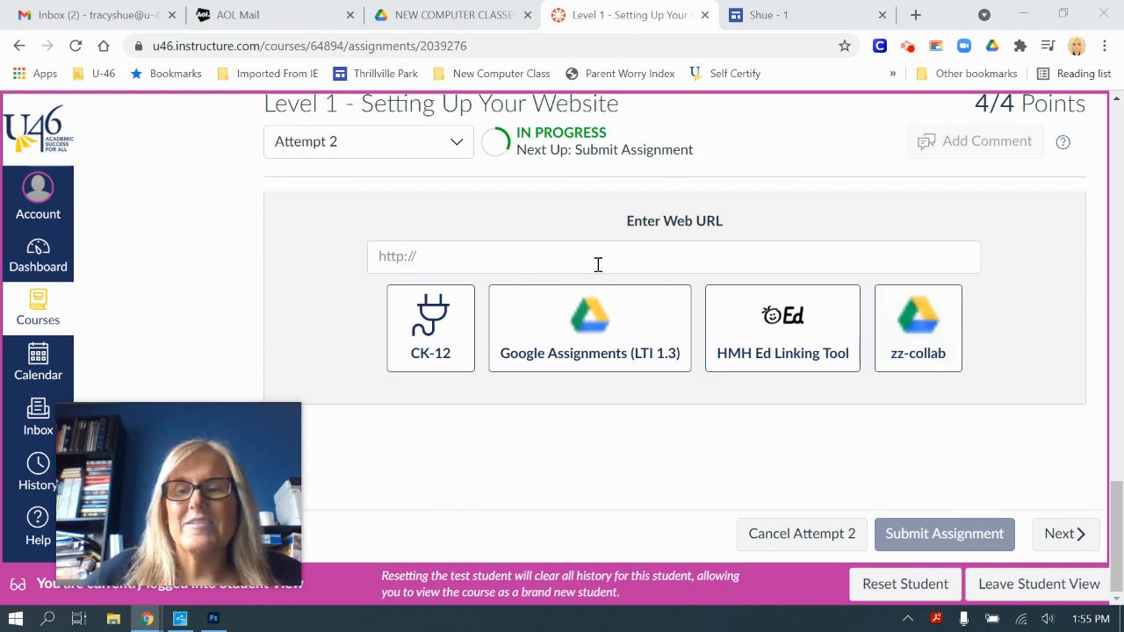
pyautogui.rightClick(418, 256)
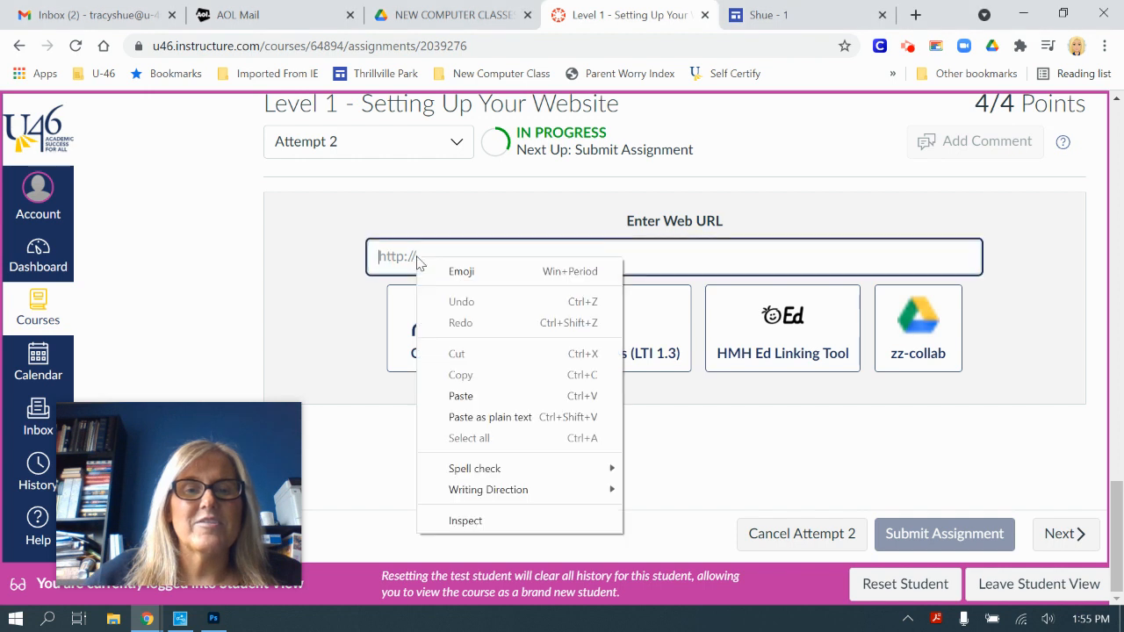
pyautogui.click(481, 404)
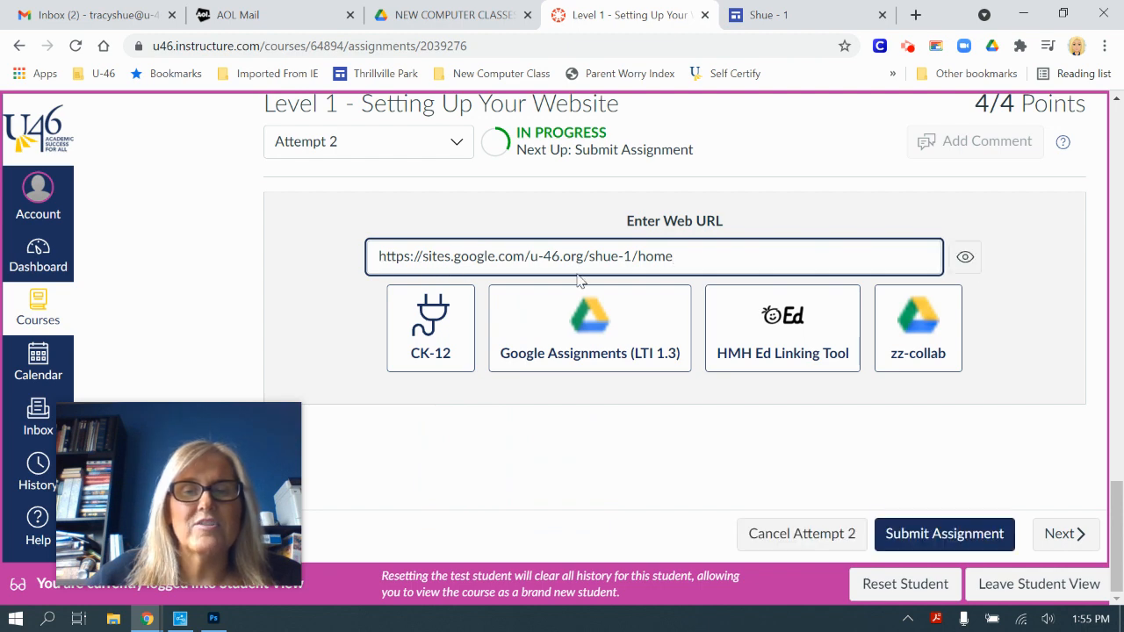
pyautogui.click(944, 536)
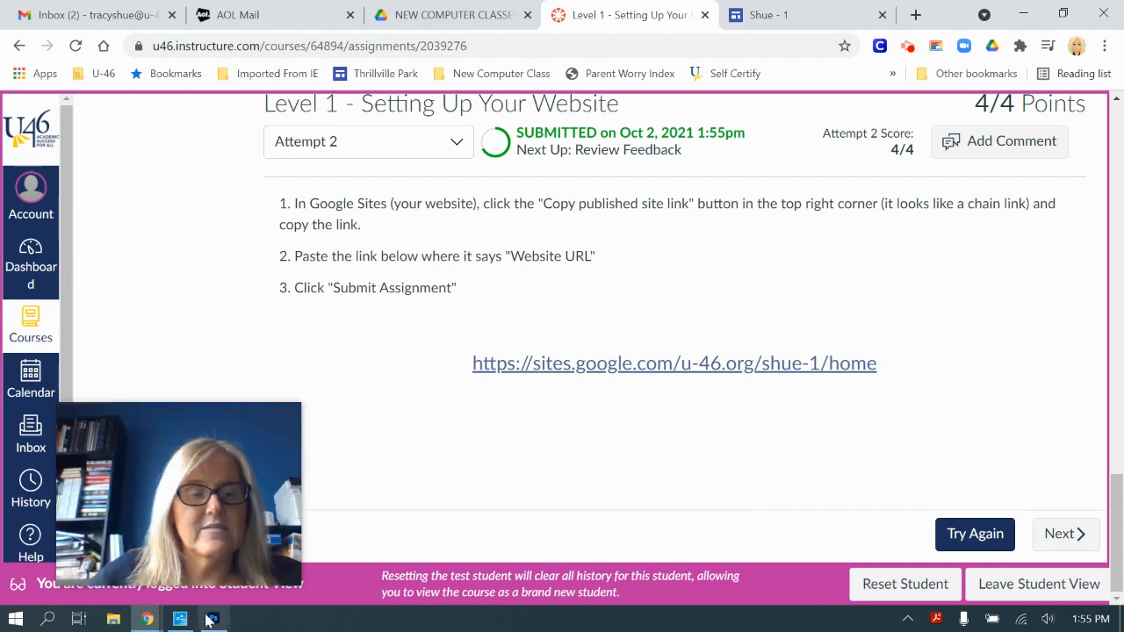
pyautogui.click(150, 620)
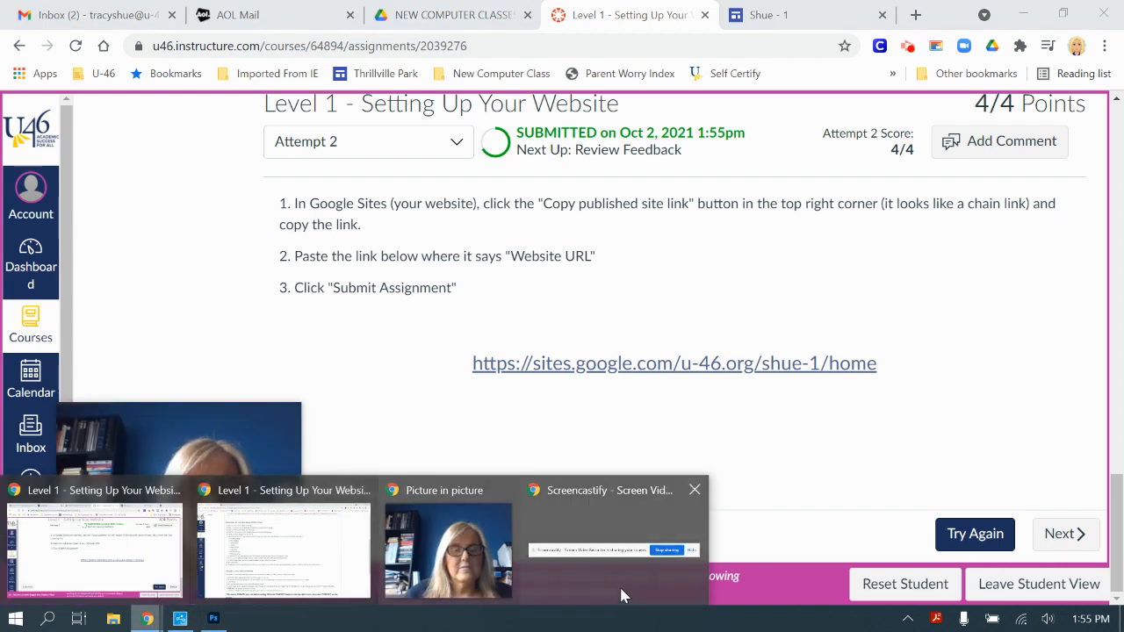